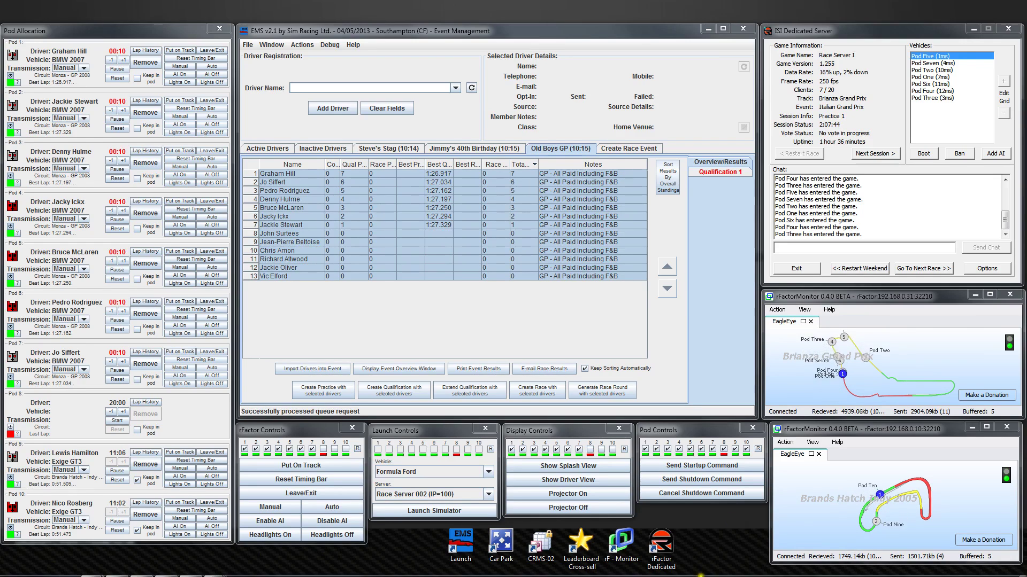
# Send a wake-on-LAN startup command to pod 8 only.
pyautogui.moveTo(437, 568)
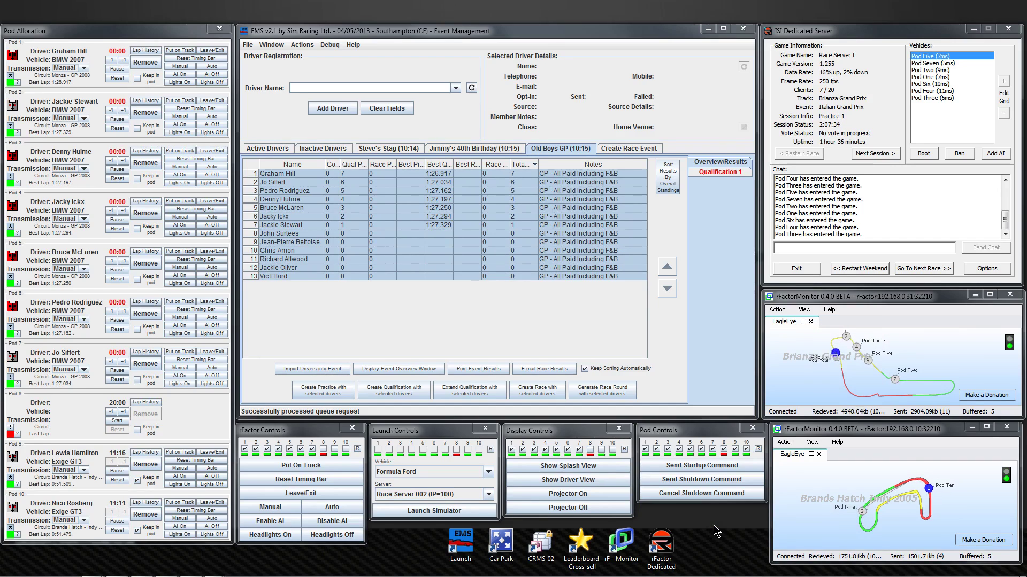
pyautogui.click(701, 479)
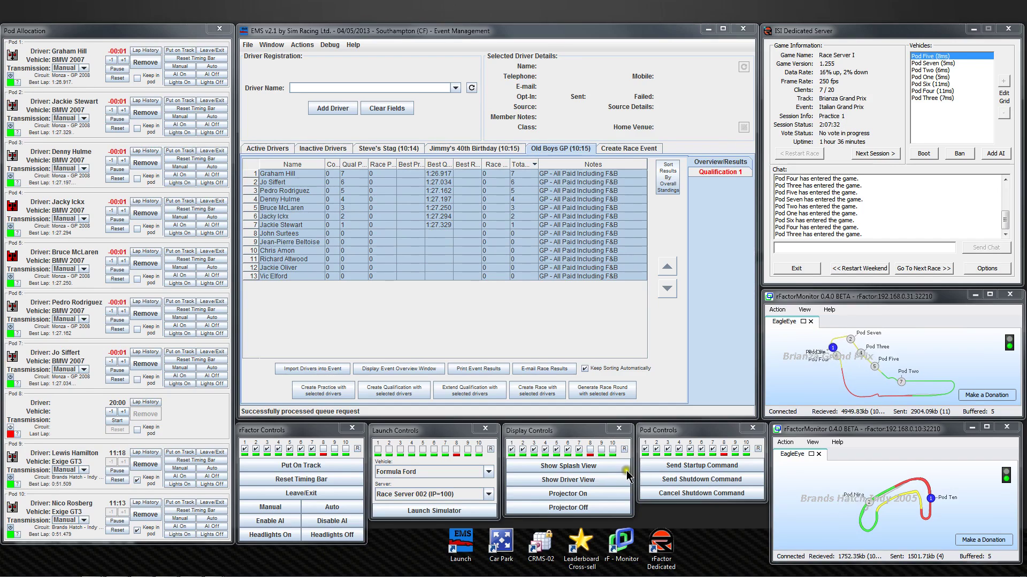
pyautogui.click(624, 451)
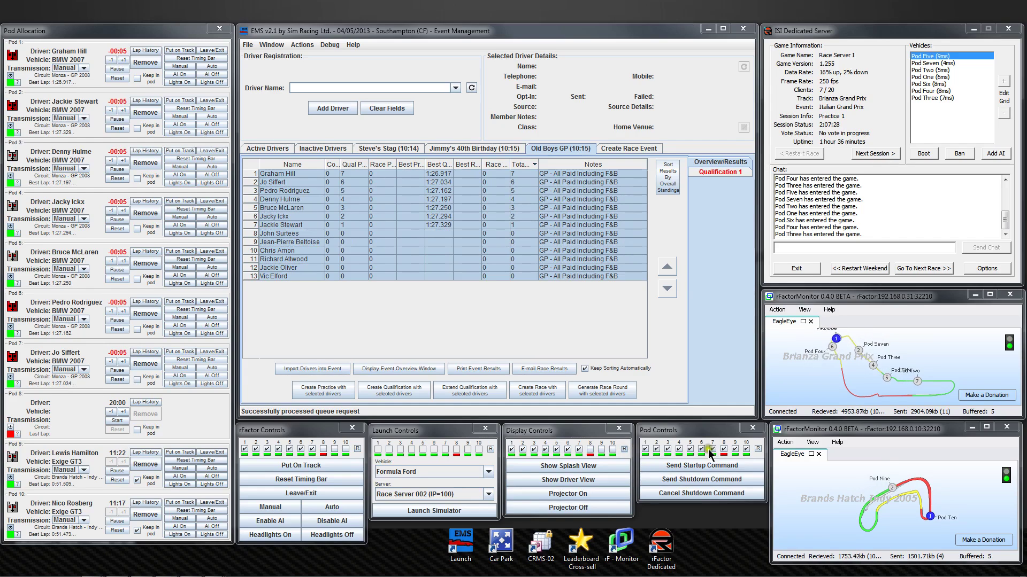
pyautogui.click(748, 449)
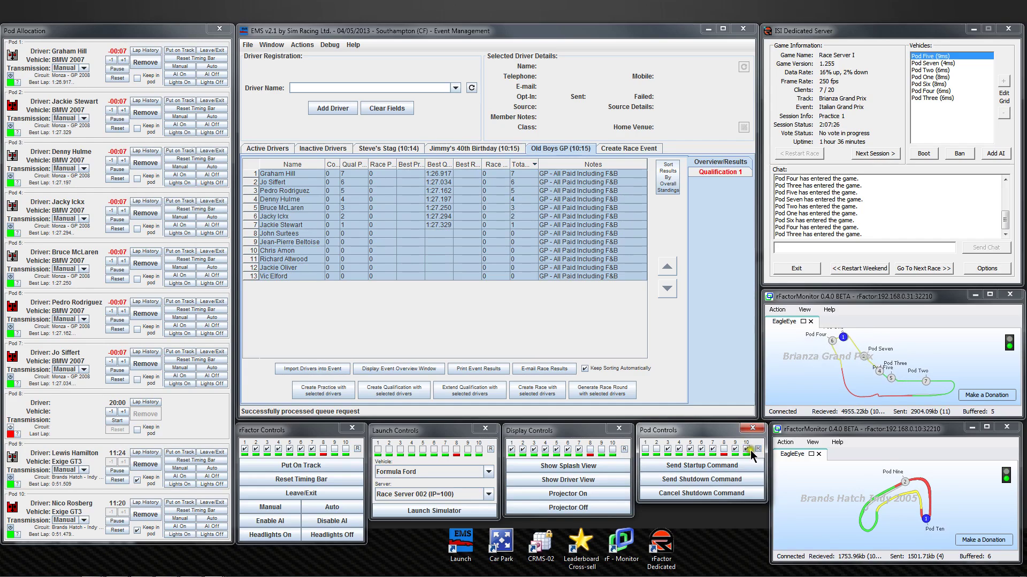
pyautogui.click(723, 450)
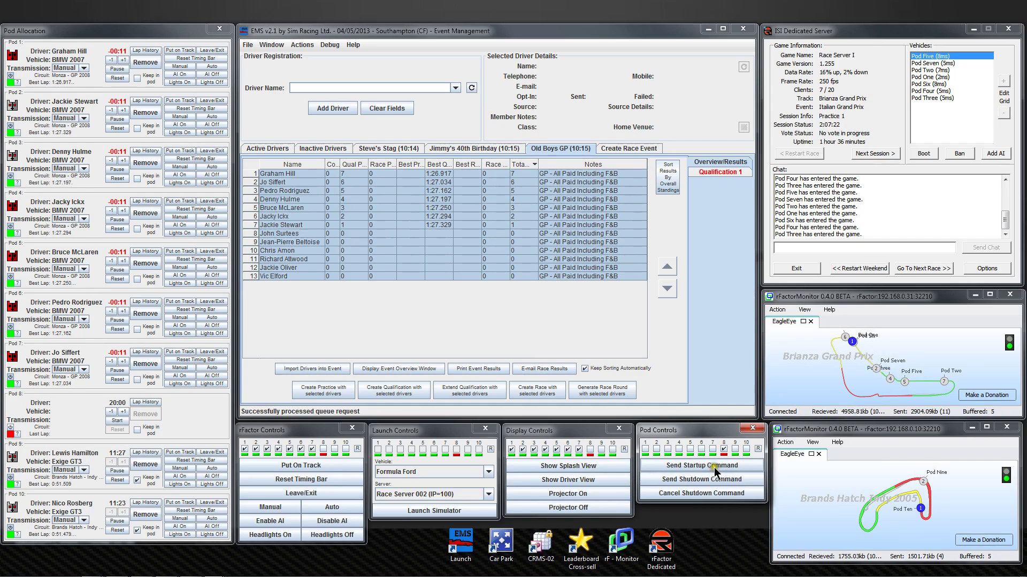
pyautogui.click(714, 468)
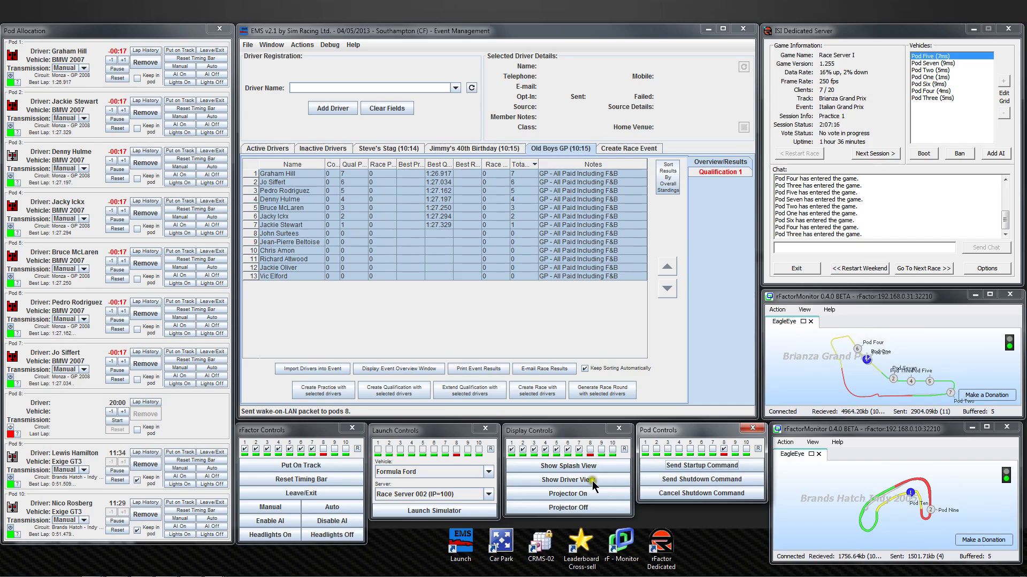
# Show the splash view on pod 7.
pyautogui.click(578, 451)
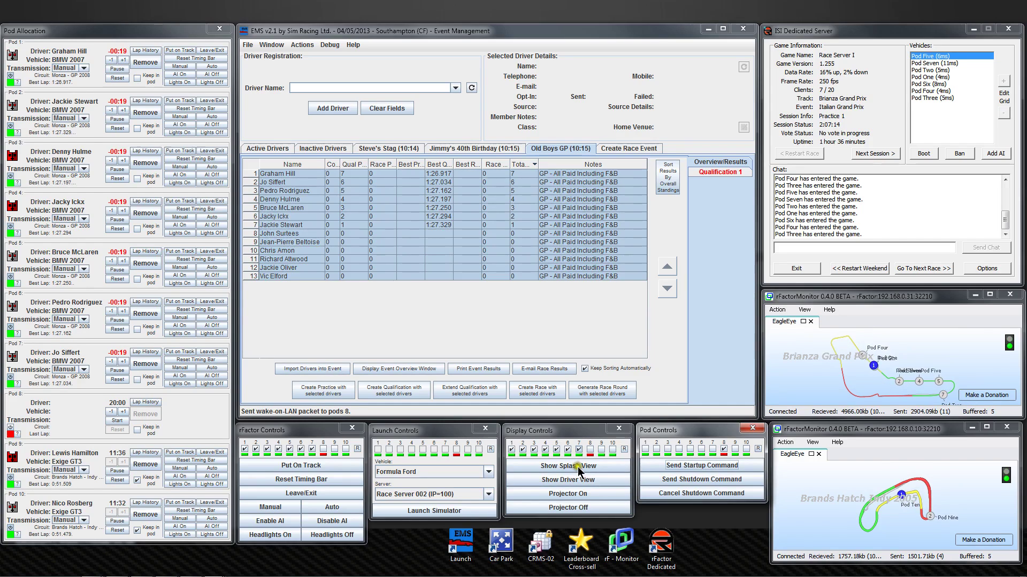
pyautogui.click(578, 467)
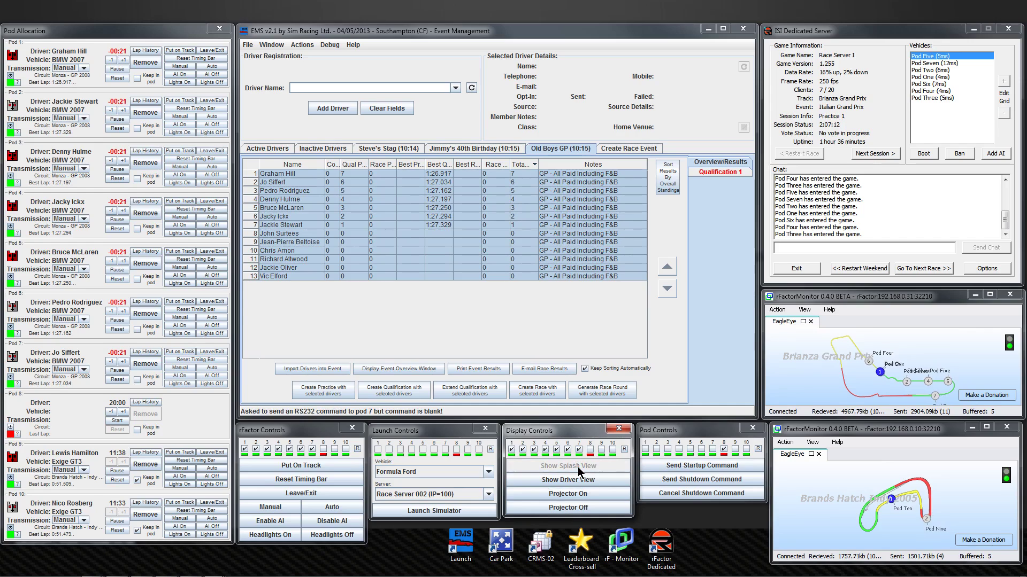
pyautogui.click(578, 467)
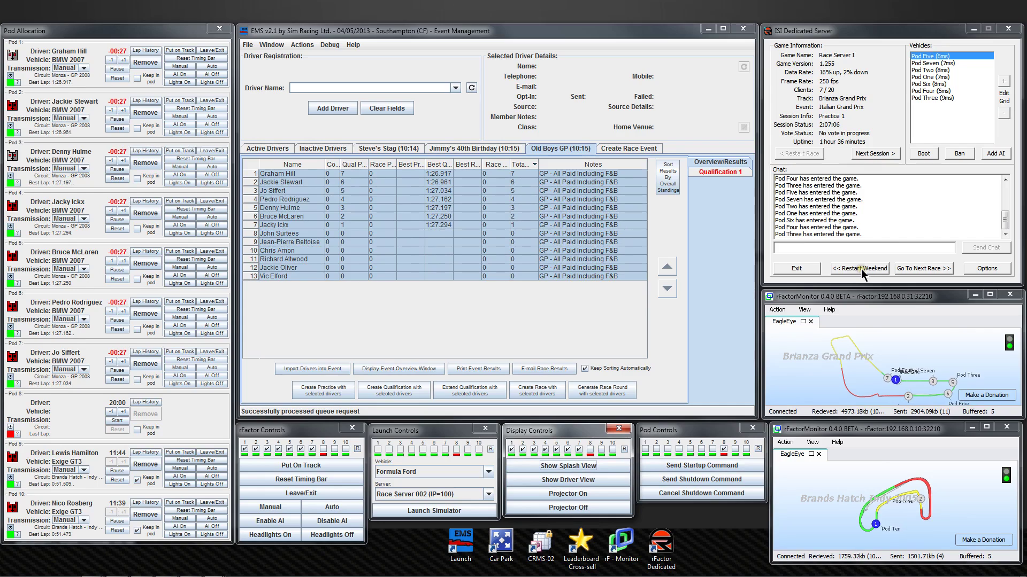
# Restart the weekend and allocate the drivers in Qualification 1 rows 8–13 to pods 1–6.
pyautogui.click(710, 172)
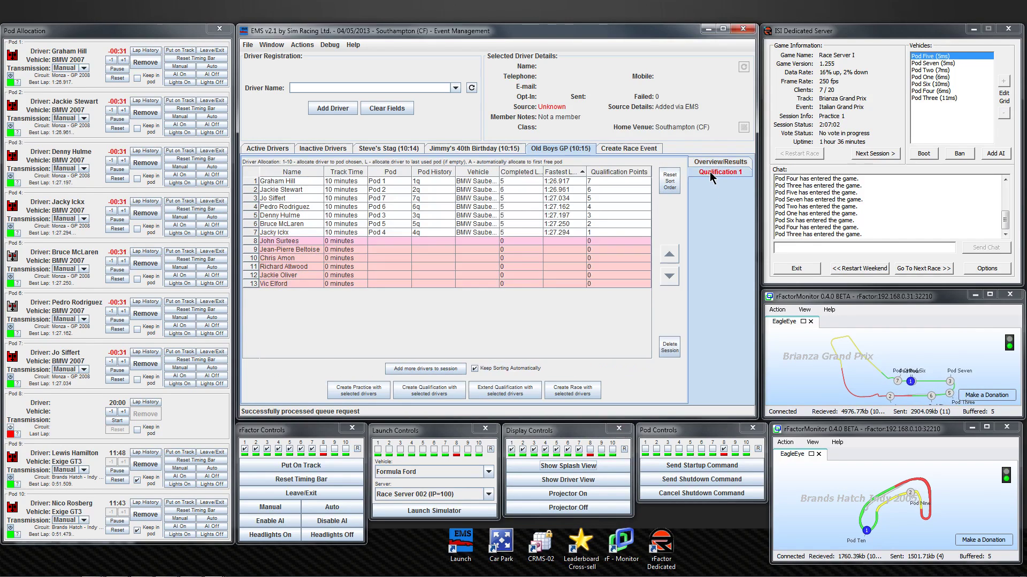
pyautogui.click(858, 267)
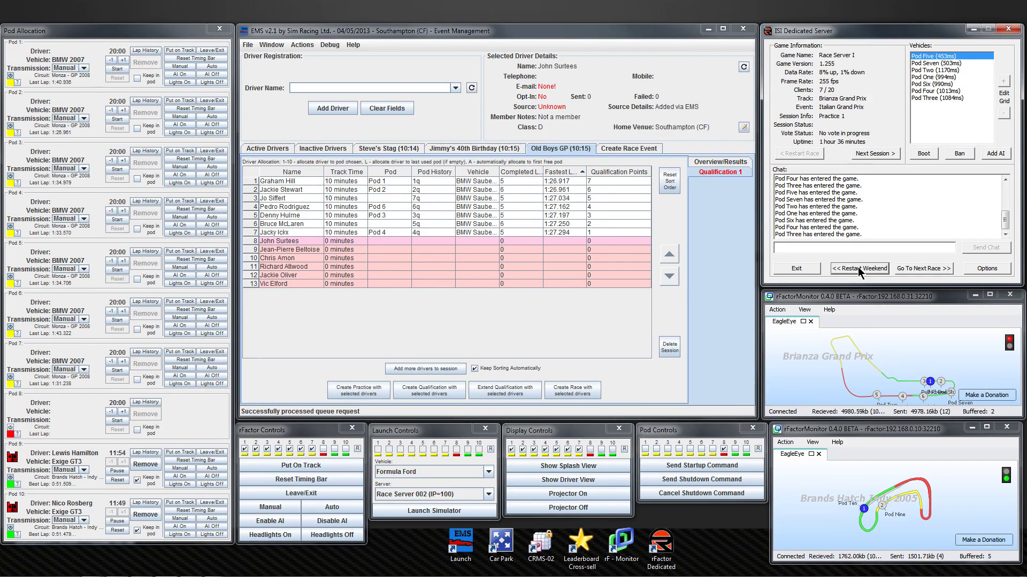
pyautogui.click(389, 241)
pyautogui.press('1')
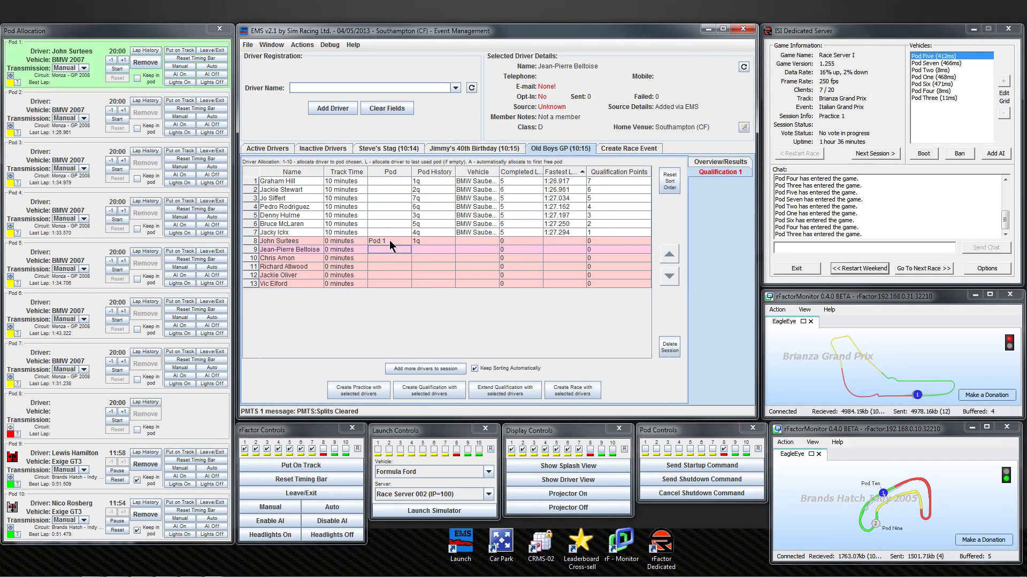
pyautogui.press('2')
pyautogui.press('3')
pyautogui.press('4')
pyautogui.press('5')
pyautogui.press('6')
pyautogui.press('7')
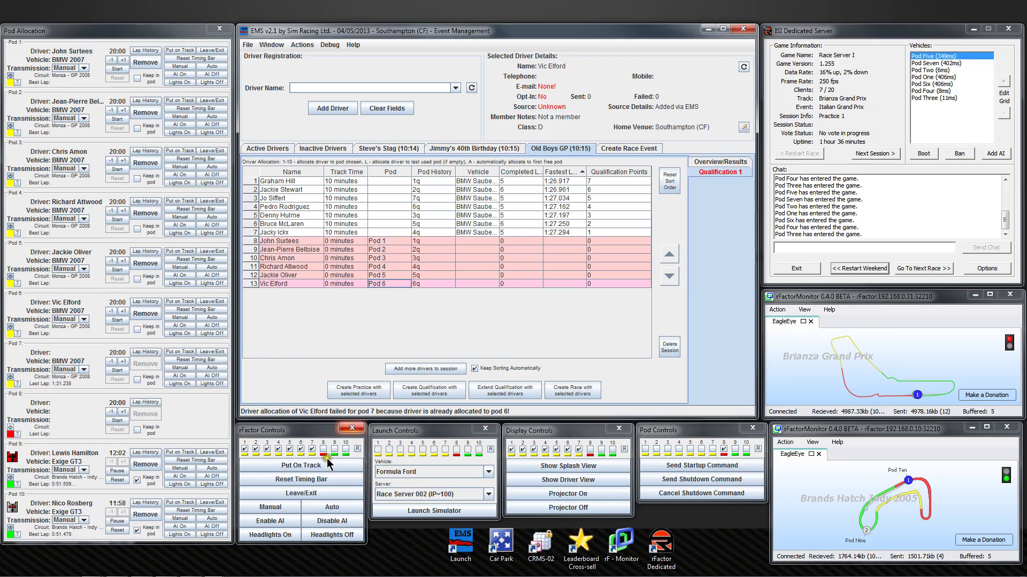
# Excluding pod 7, put pods 1–6 on track with driver view and AI driving.
pyautogui.click(312, 449)
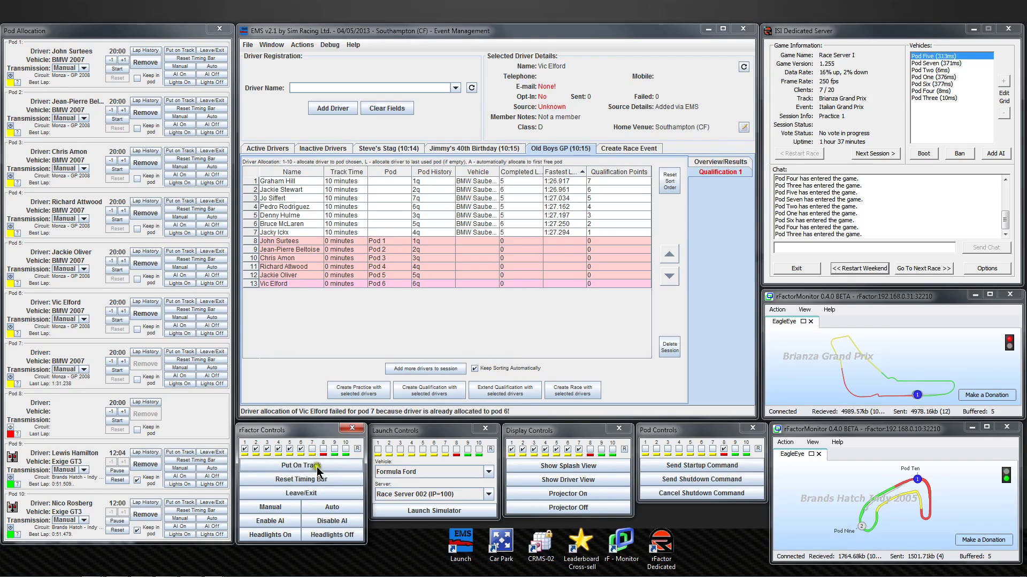
pyautogui.click(317, 466)
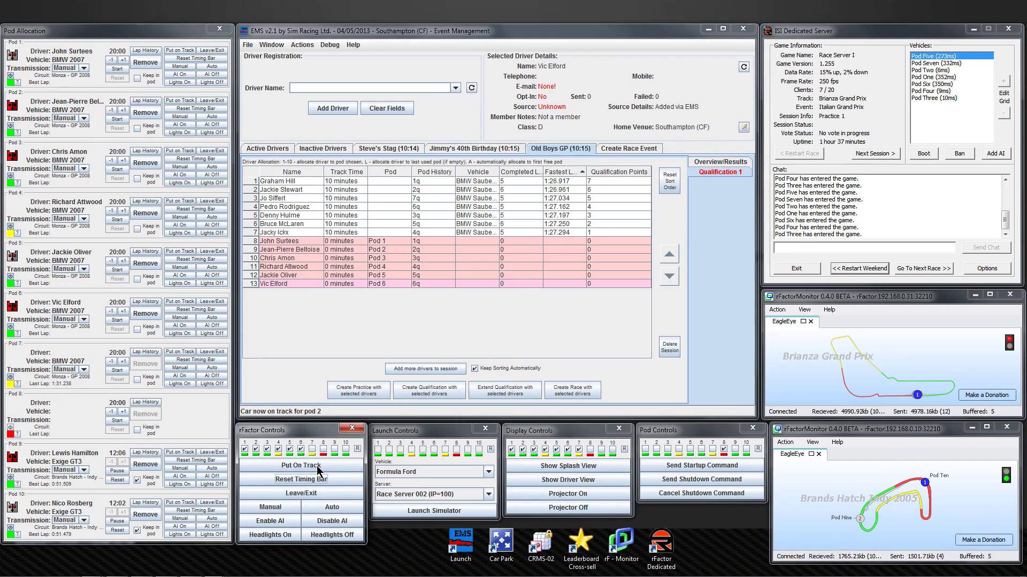
pyautogui.click(579, 449)
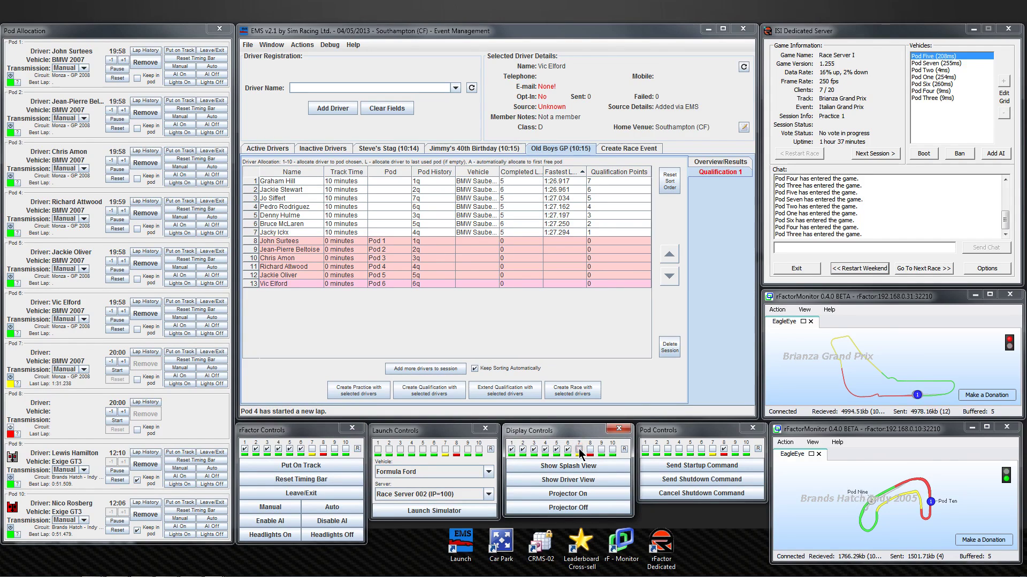
pyautogui.click(573, 480)
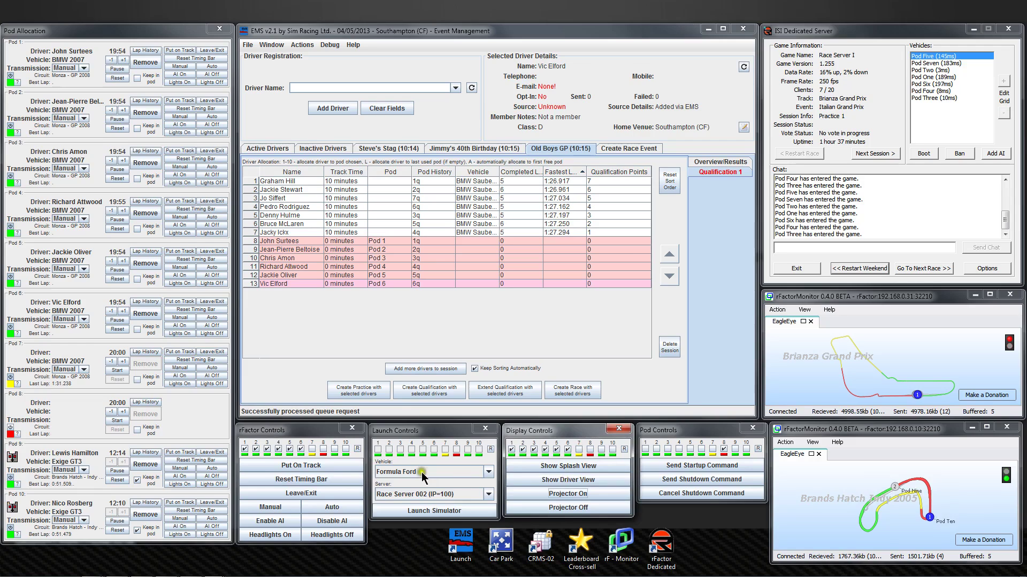
pyautogui.click(277, 522)
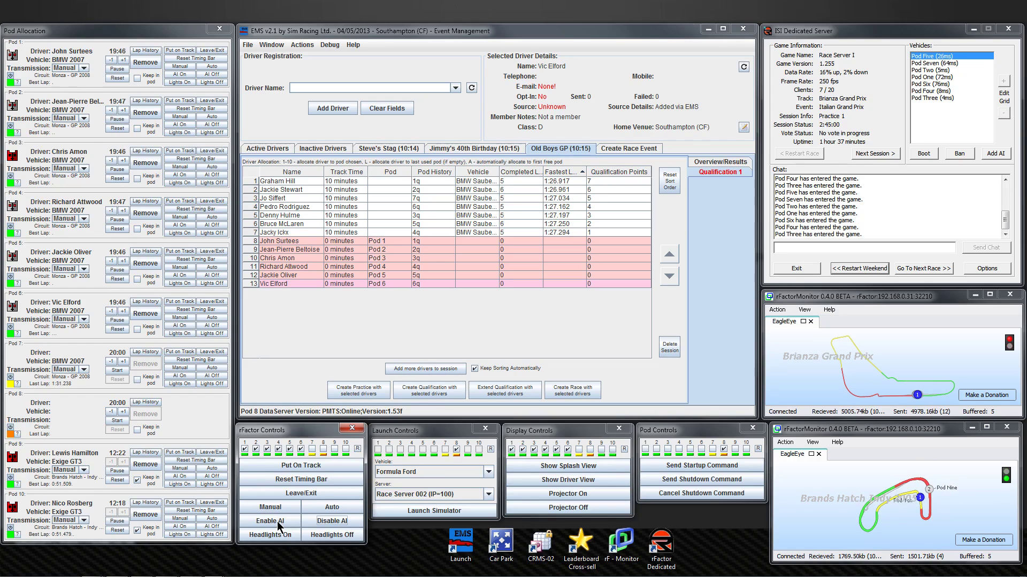
# Register a new driver in the Active Drivers list.
pyautogui.click(278, 151)
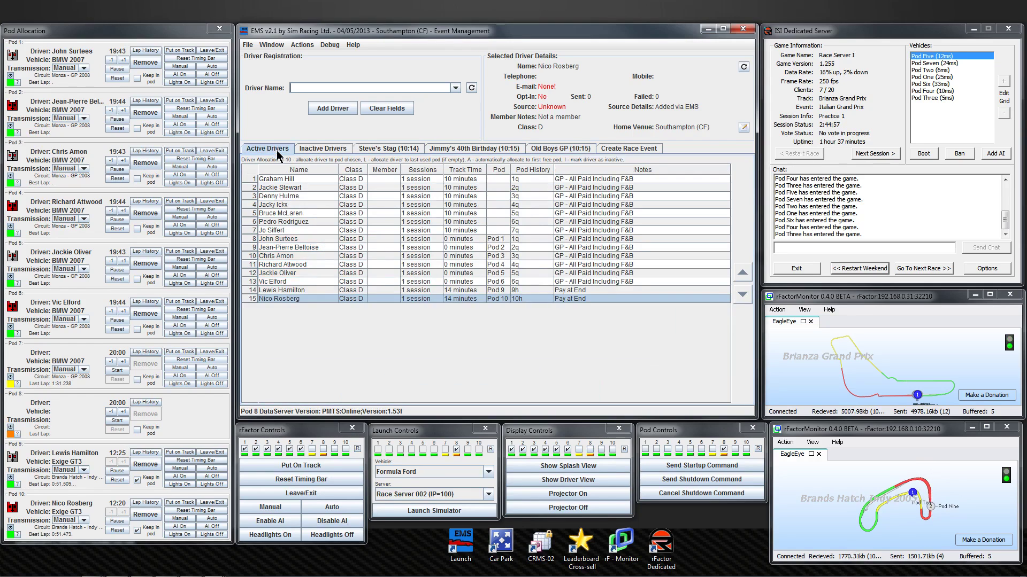
pyautogui.click(300, 87)
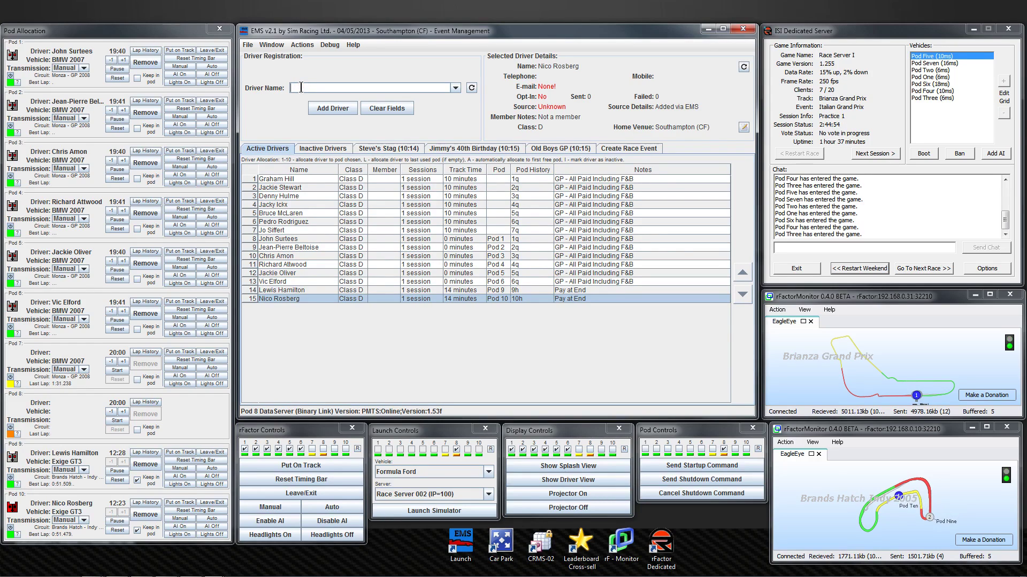
pyautogui.write('Jim Clark')
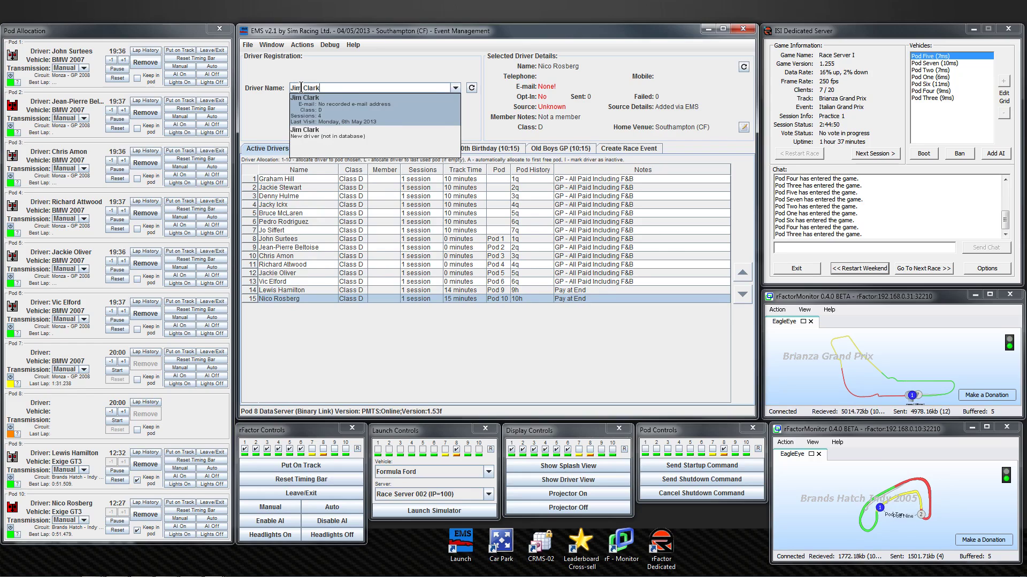
pyautogui.click(326, 110)
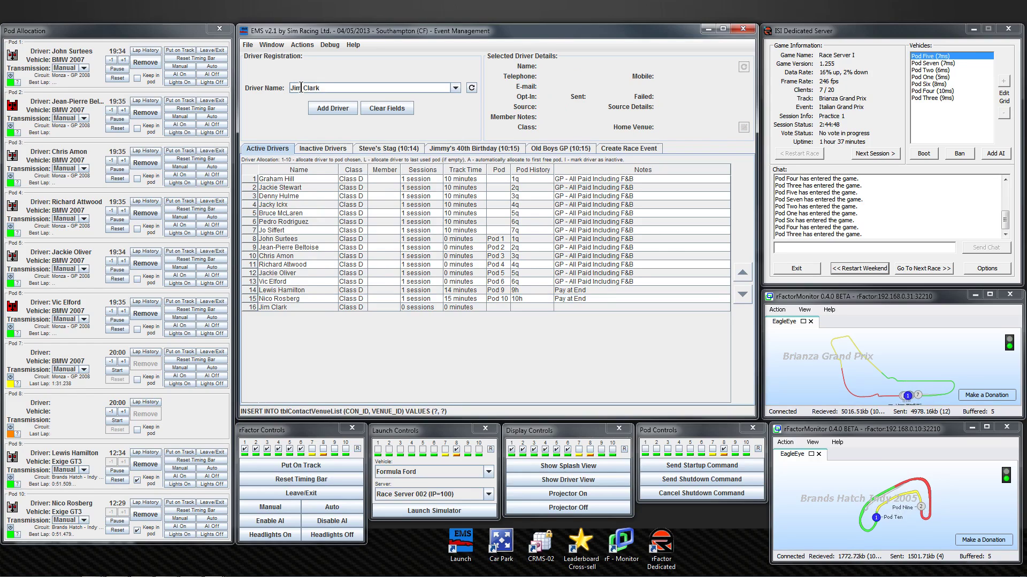
# Copy row 13's note 'GP - All Paid Including F&B' into the new driver's notes.
pyautogui.click(608, 281)
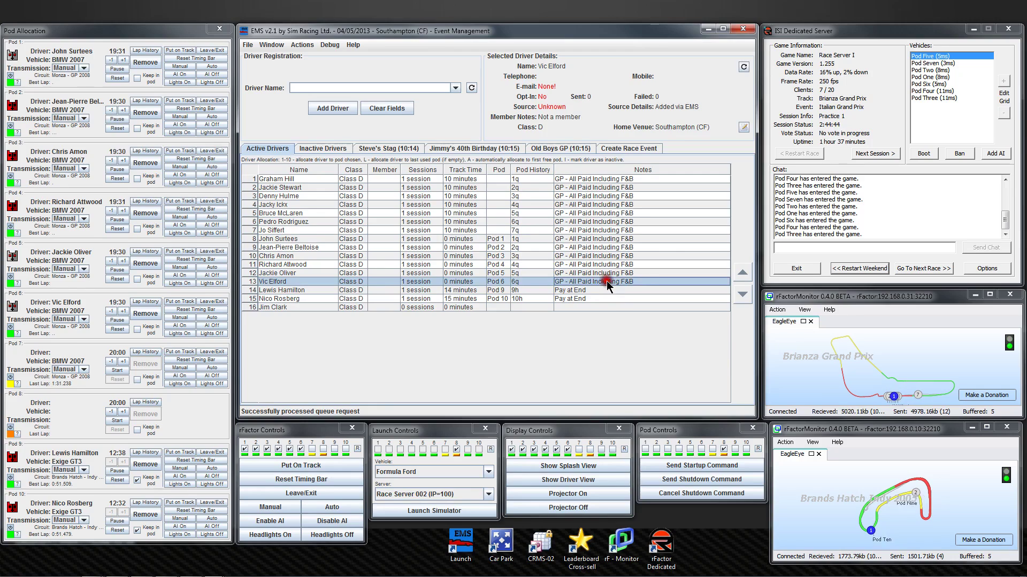
pyautogui.click(645, 283)
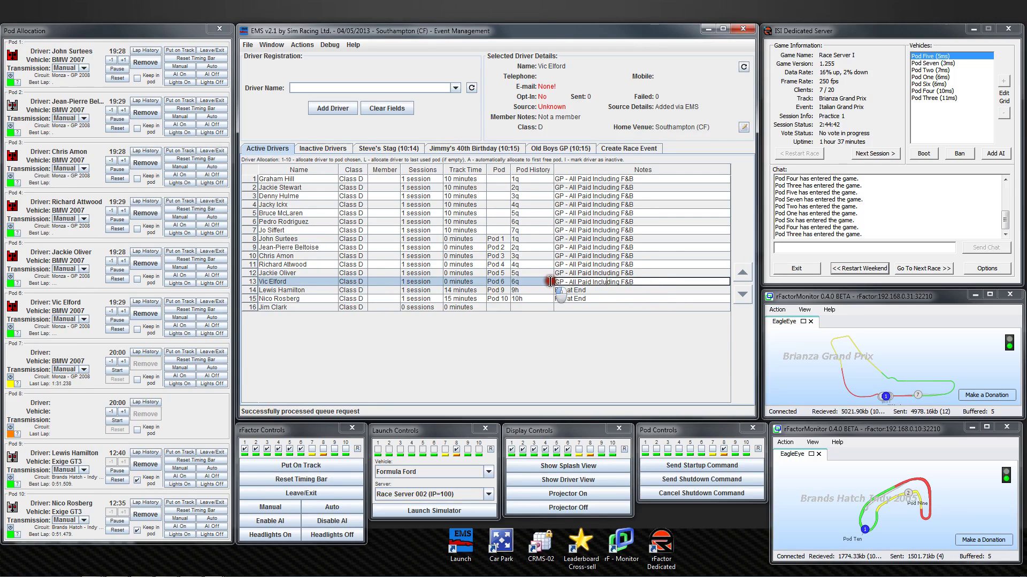
pyautogui.hotkey('ctrl', 'a')
pyautogui.hotkey('ctrl', 'c')
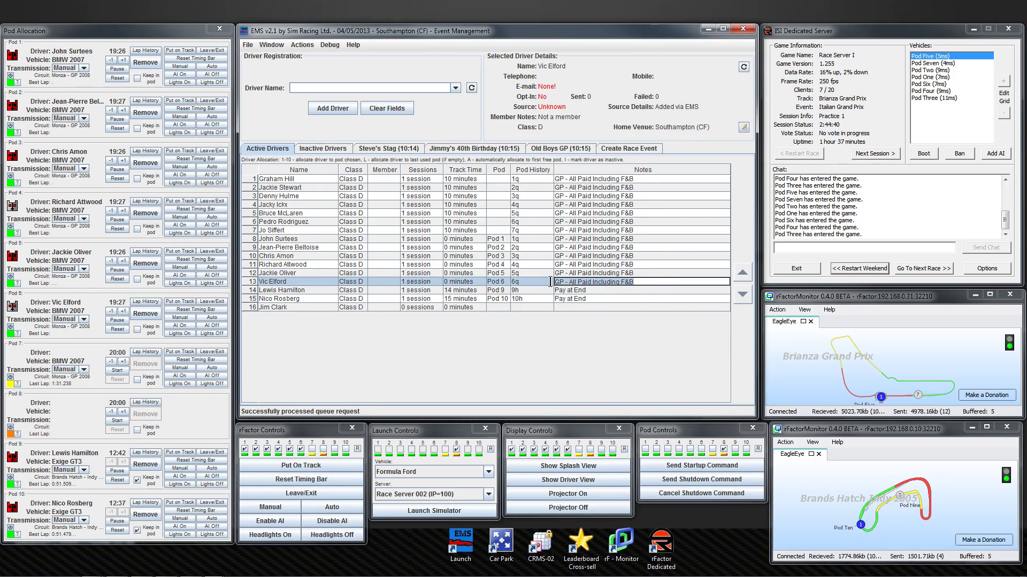
pyautogui.click(576, 307)
pyautogui.hotkey('ctrl', 'v')
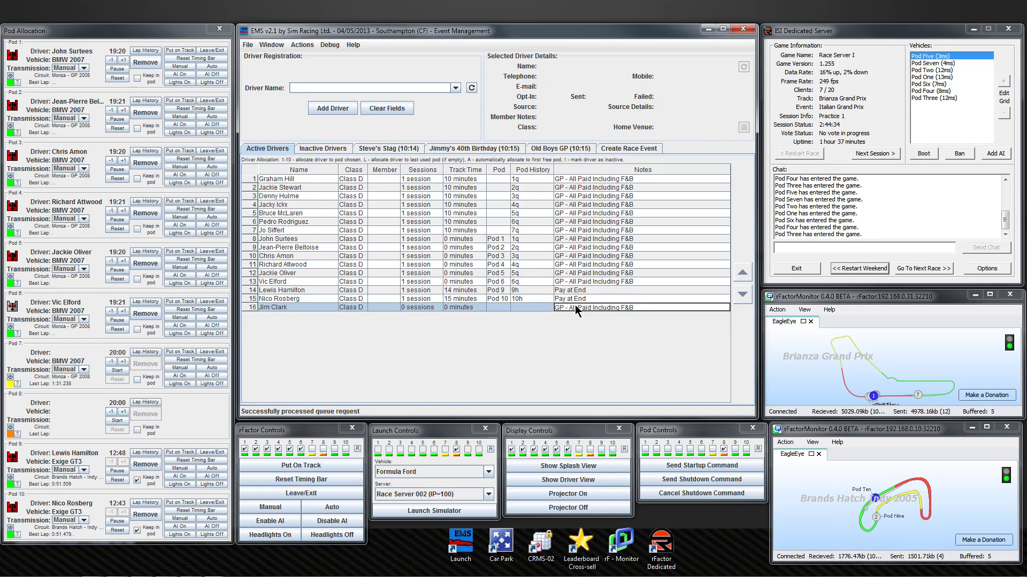
pyautogui.press('Return')
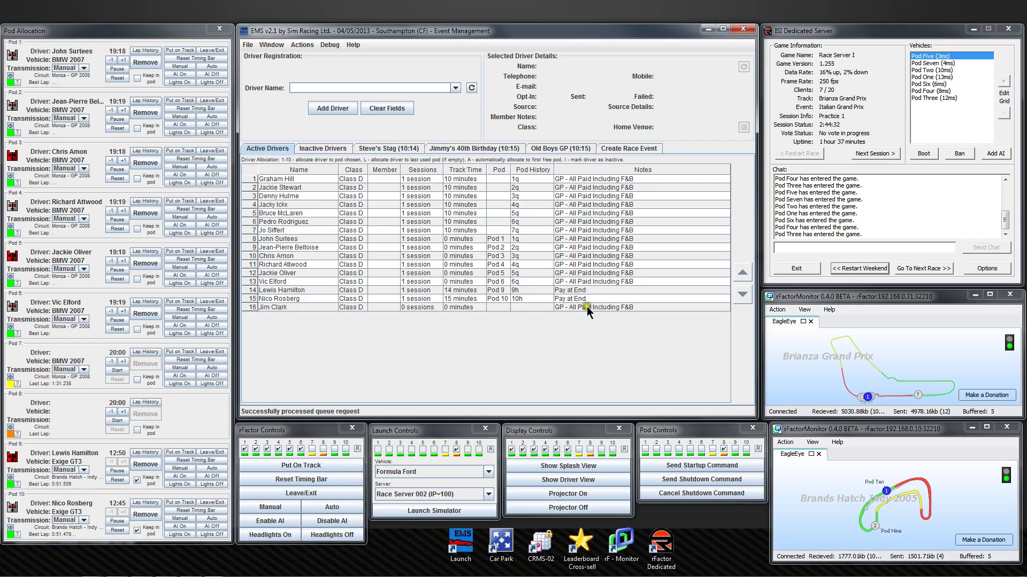
# Move the new driver up to row 14 and return to the Old Boys GP view.
pyautogui.click(589, 306)
pyautogui.click(742, 275)
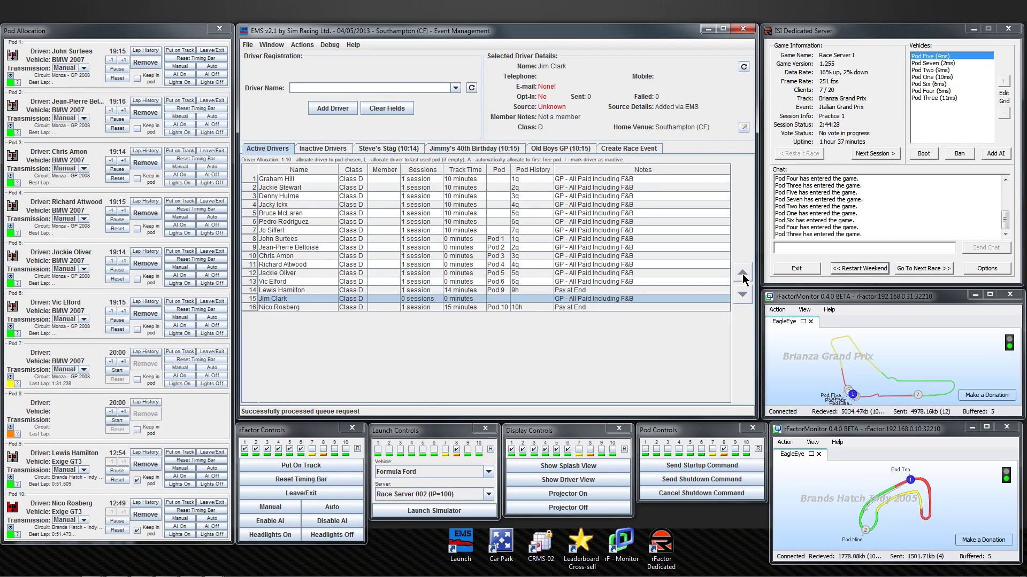
pyautogui.click(742, 274)
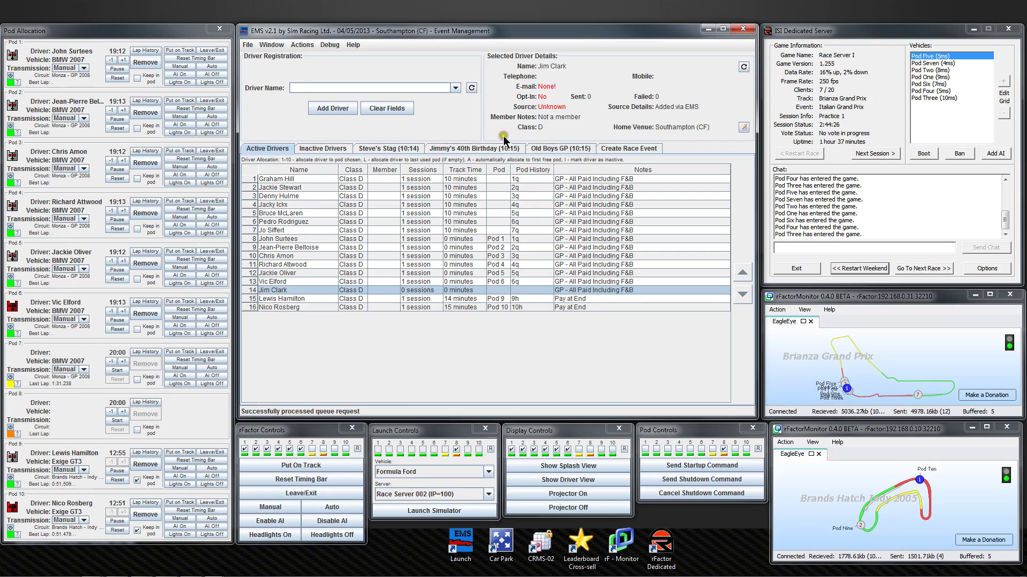
pyautogui.click(555, 149)
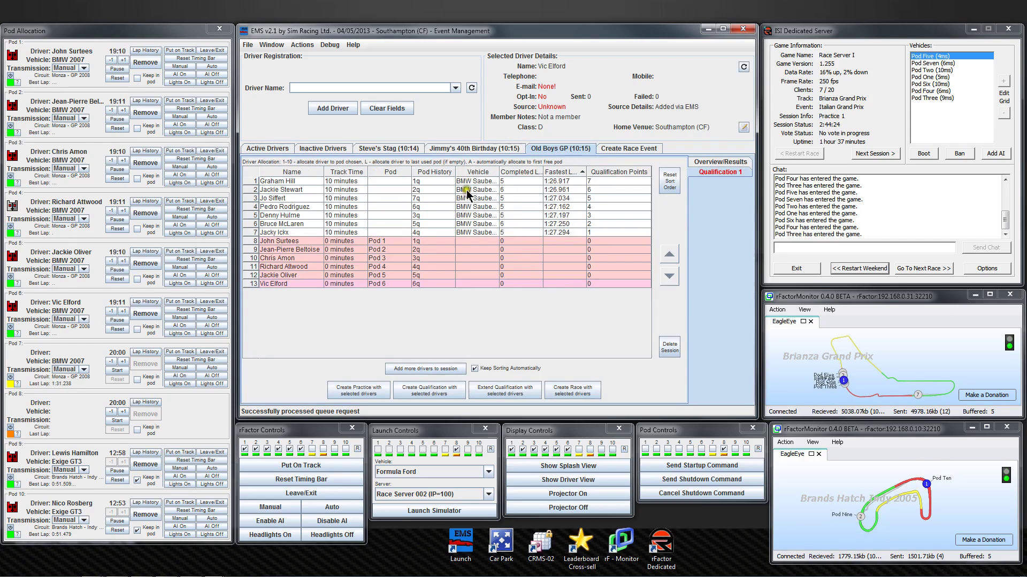
# Import the new driver into the Old Boys GP event as entry 14, then view Qualification 1.
pyautogui.click(402, 370)
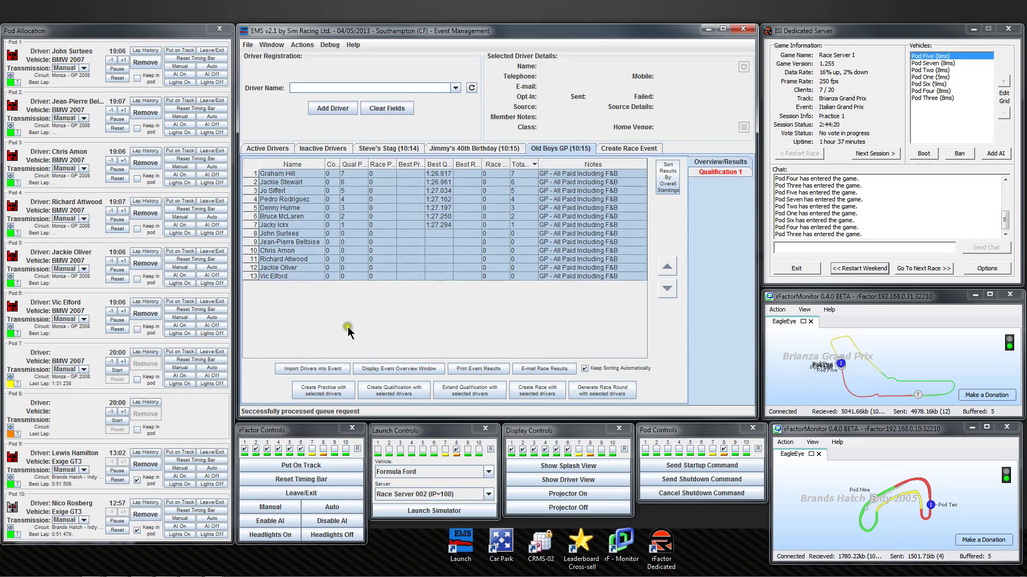
pyautogui.click(301, 370)
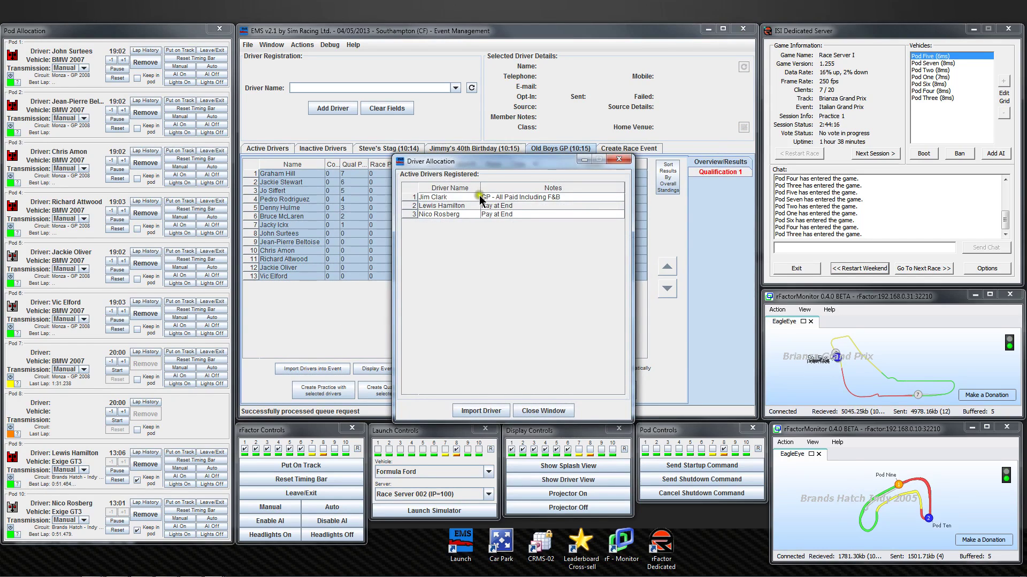
pyautogui.click(480, 198)
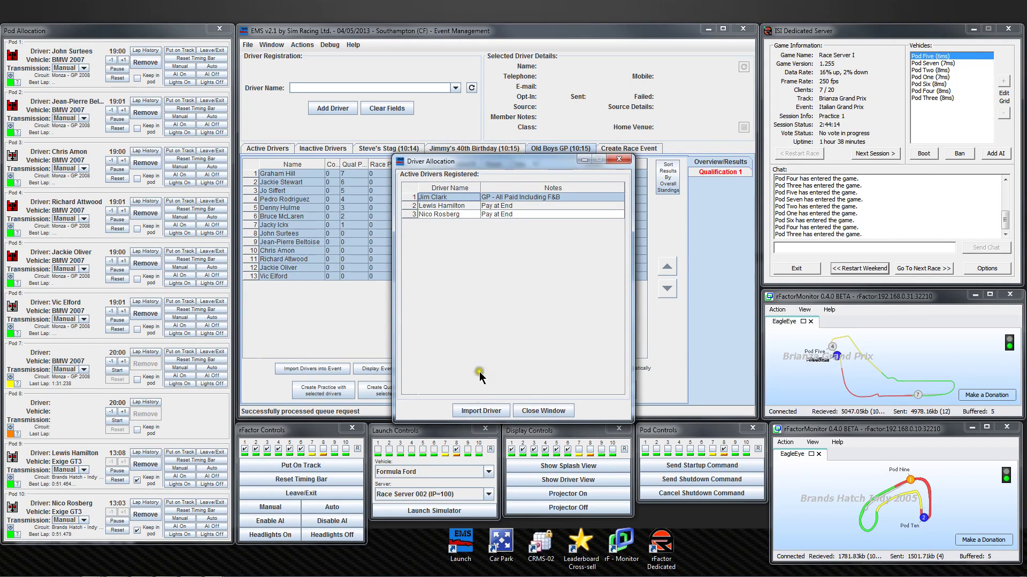
pyautogui.click(482, 411)
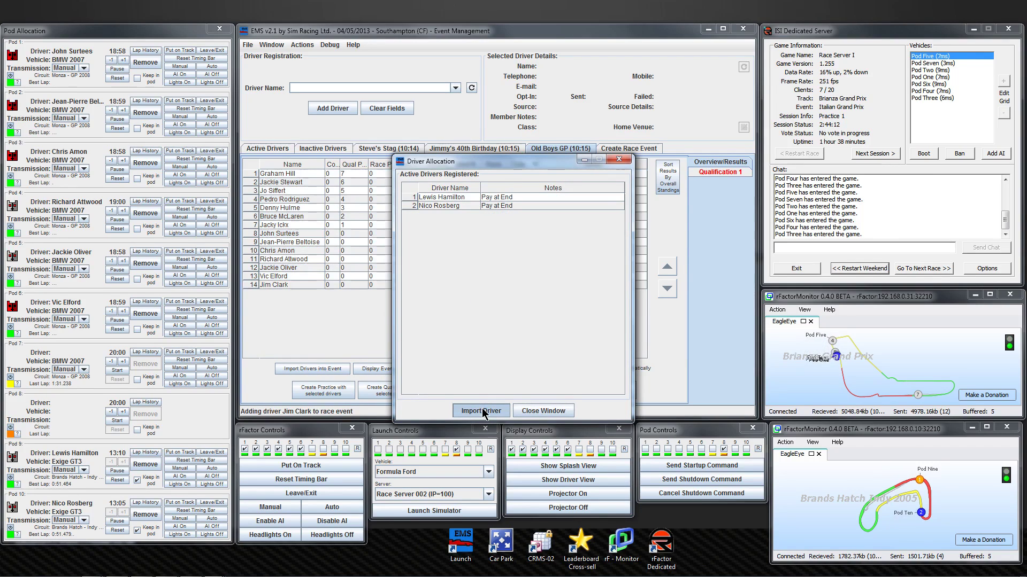
pyautogui.click(558, 416)
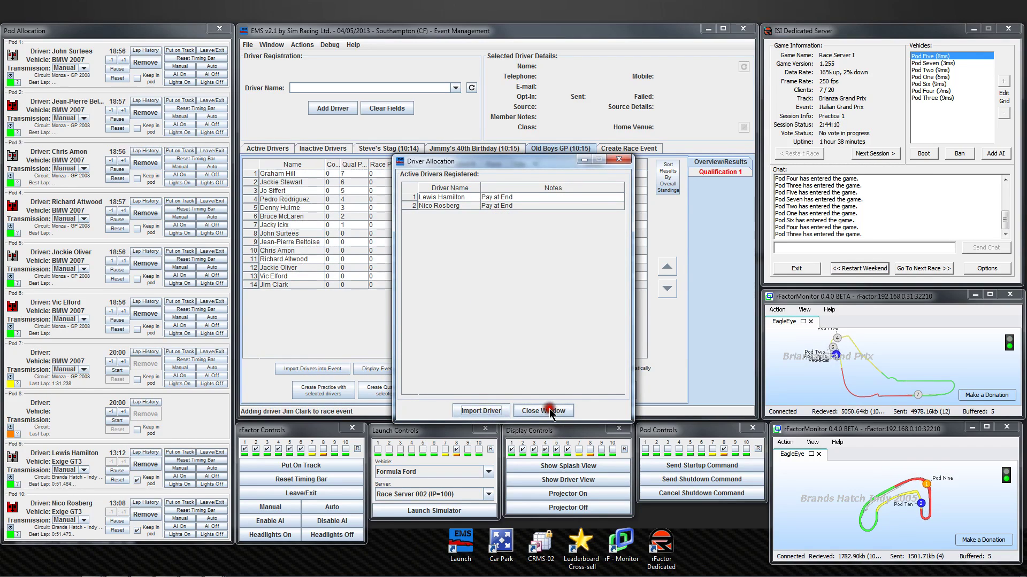
pyautogui.click(714, 172)
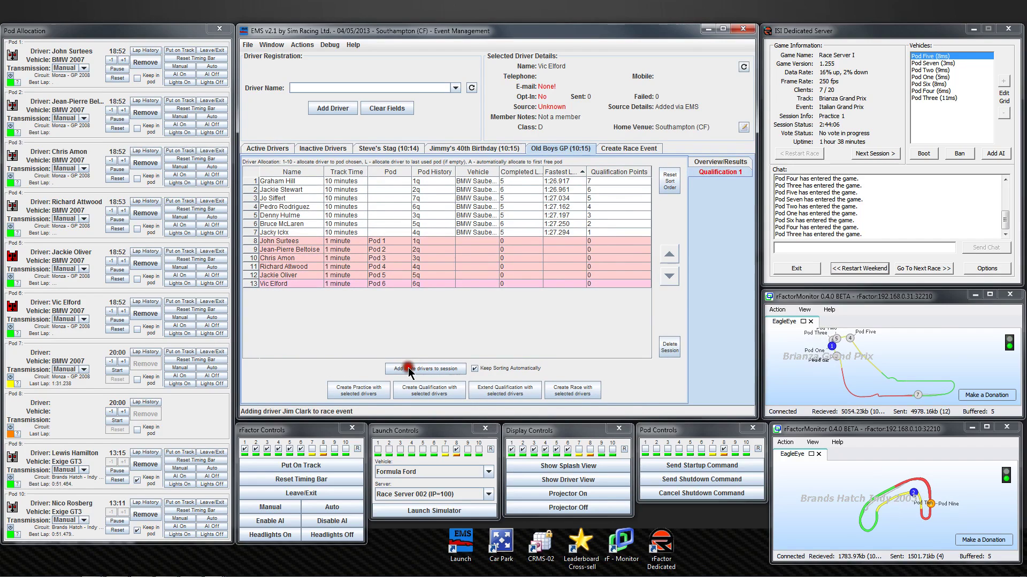
# Add the new driver to the Qualification 1 session and assign them Pod 7.
pyautogui.click(408, 368)
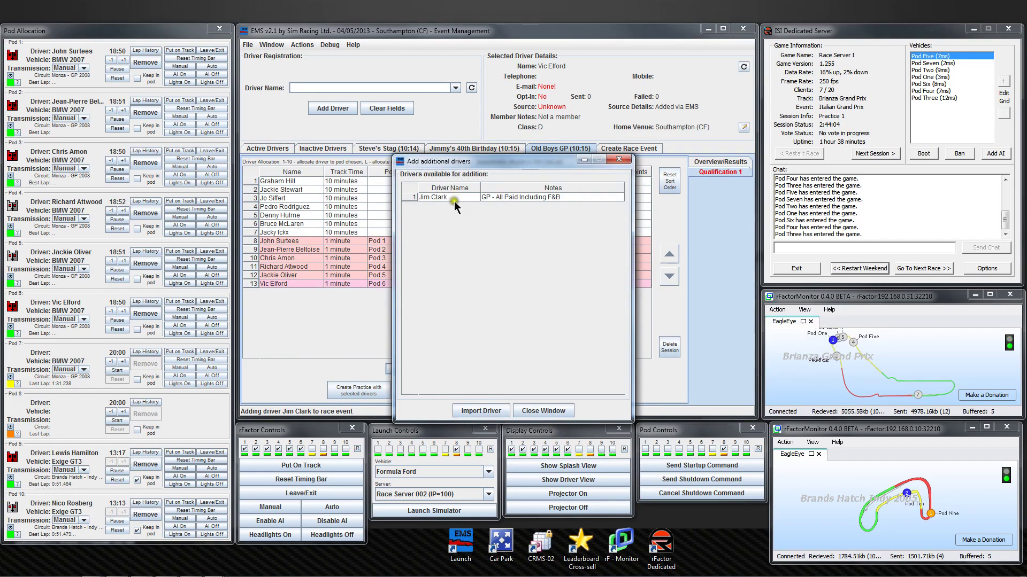
pyautogui.click(455, 198)
pyautogui.click(456, 199)
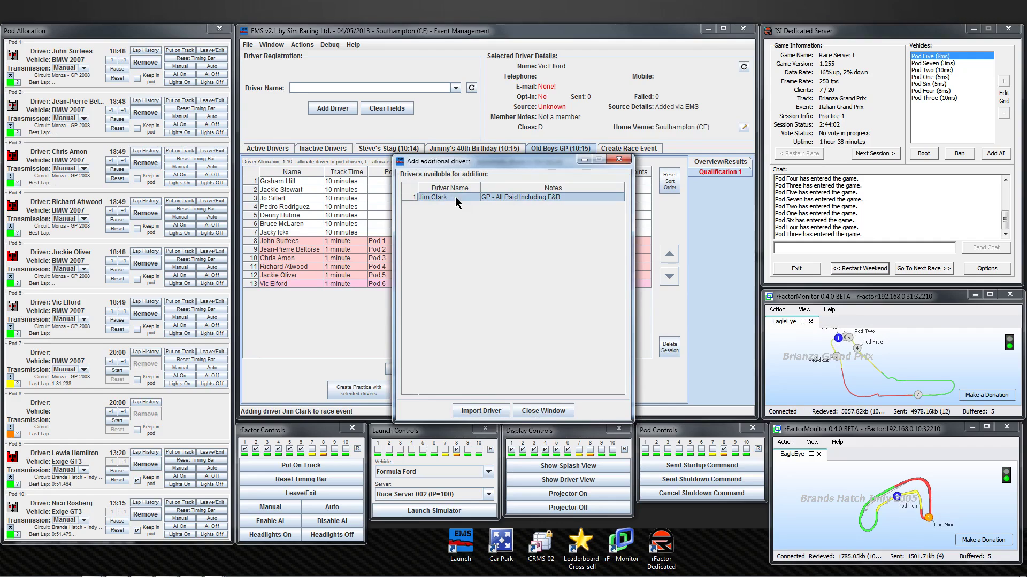
pyautogui.click(478, 411)
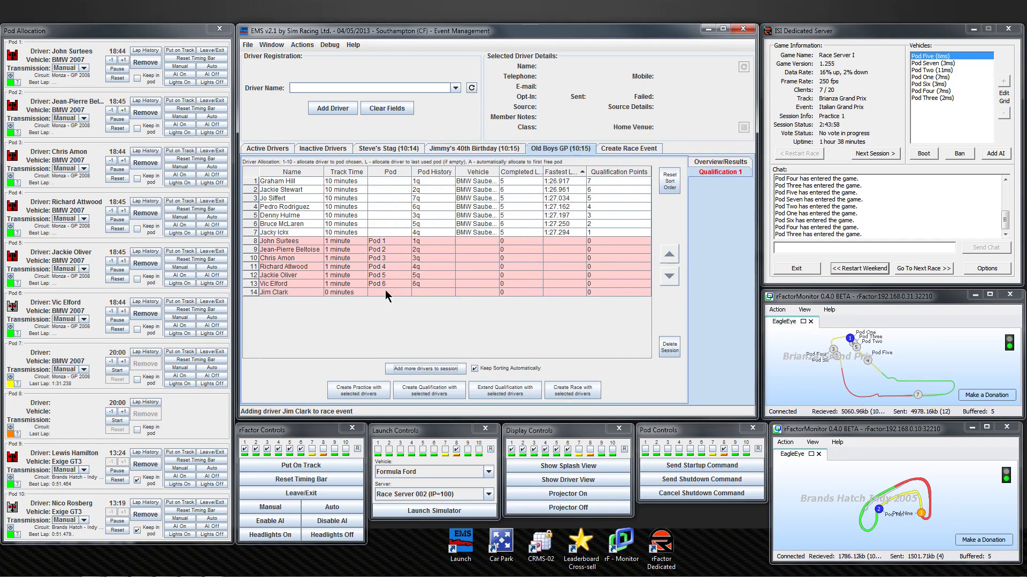
pyautogui.click(386, 292)
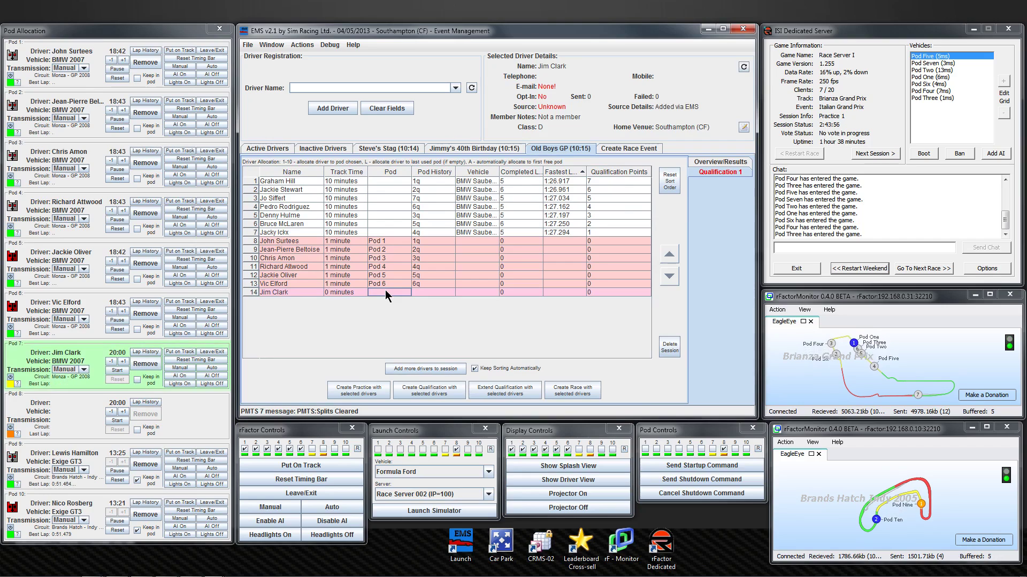
pyautogui.press('7')
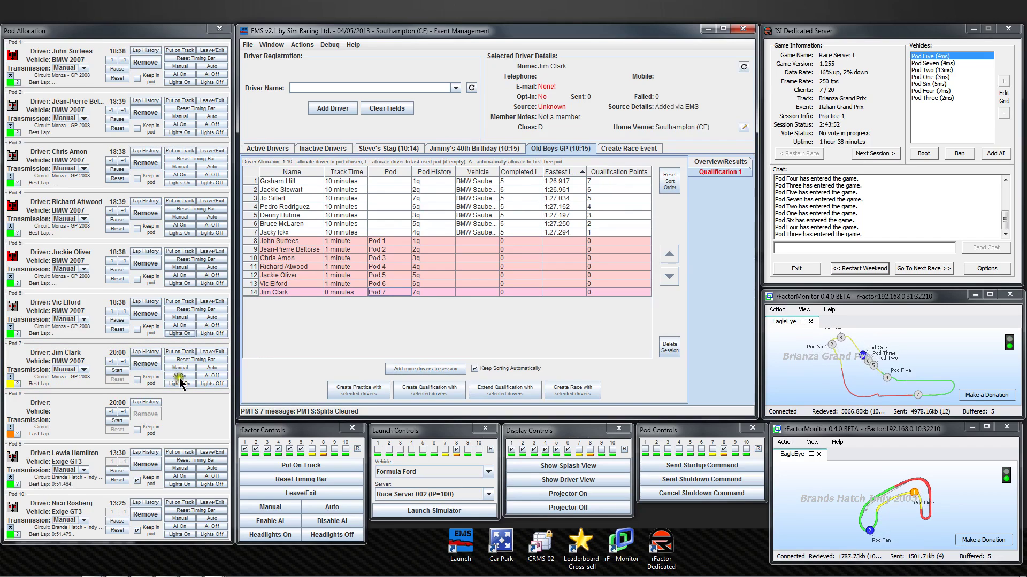
# Put Pod 7's car on track, show driver view on pod 7, and turn AI on.
pyautogui.click(180, 353)
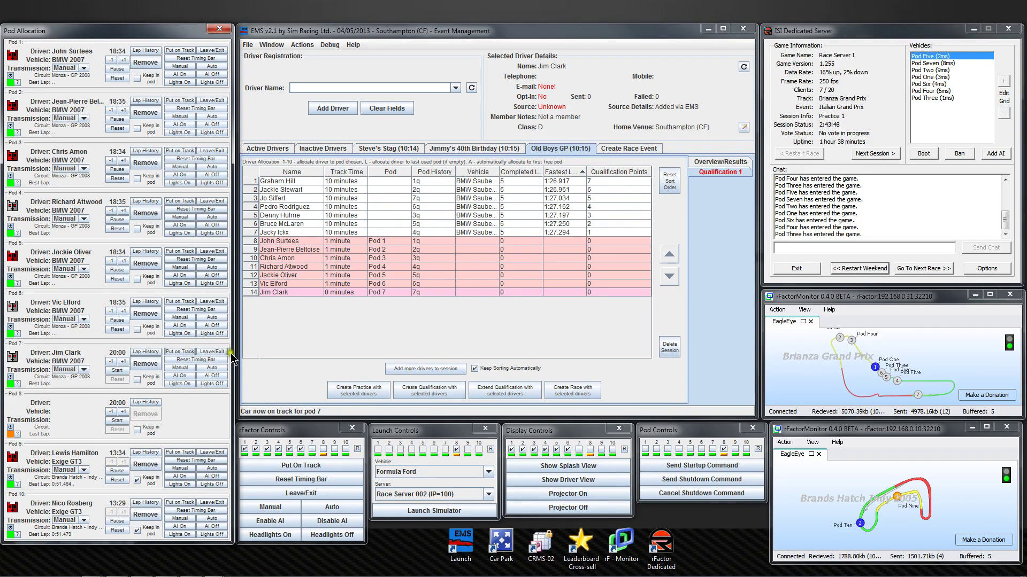
pyautogui.click(623, 449)
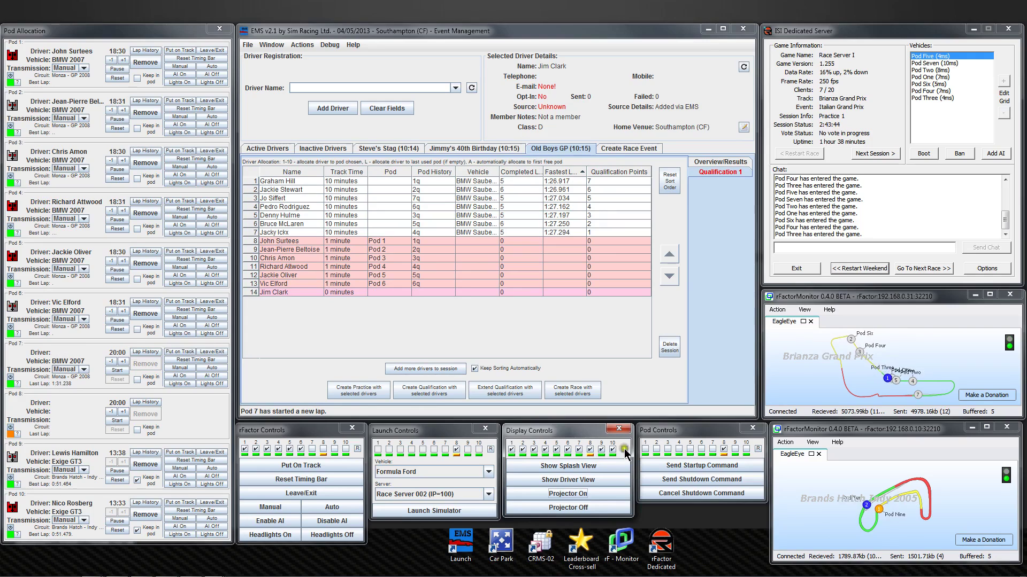
pyautogui.click(624, 449)
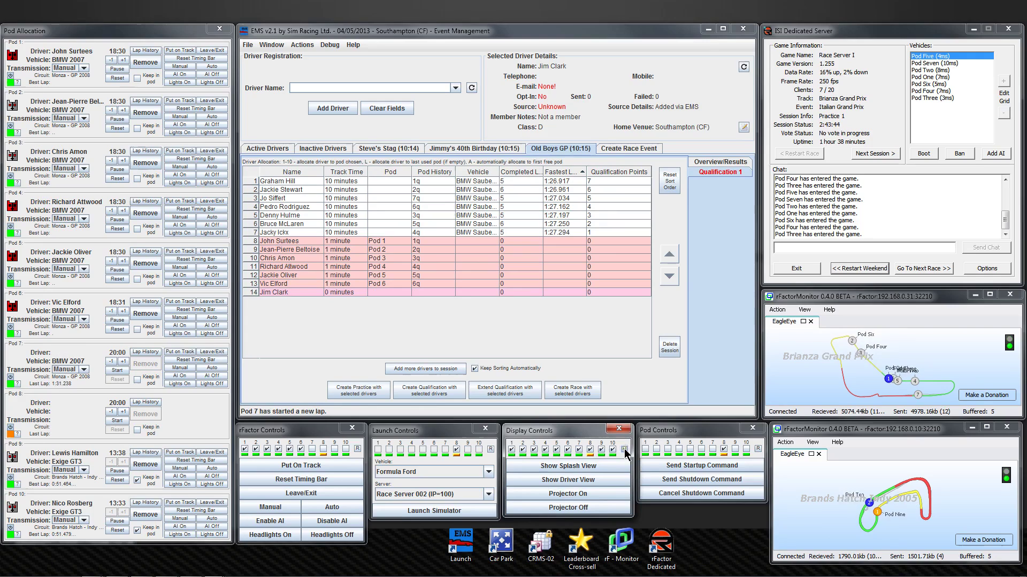
pyautogui.click(579, 448)
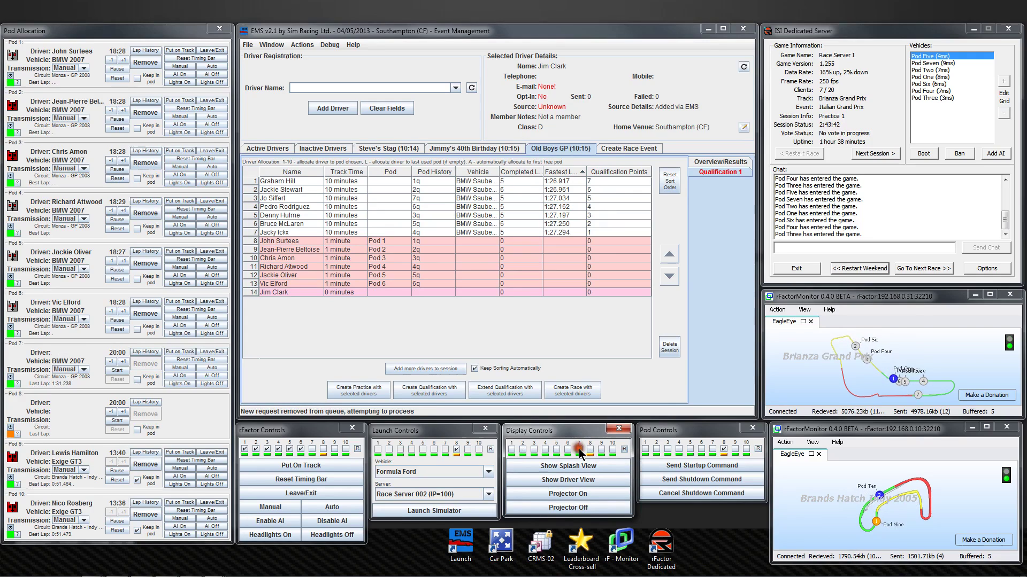
pyautogui.click(573, 479)
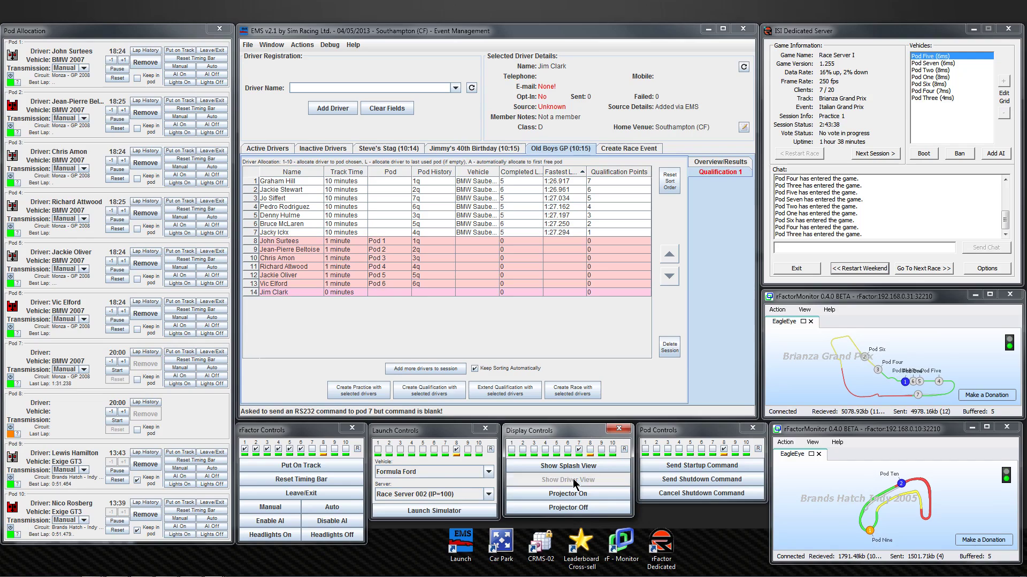
pyautogui.click(185, 376)
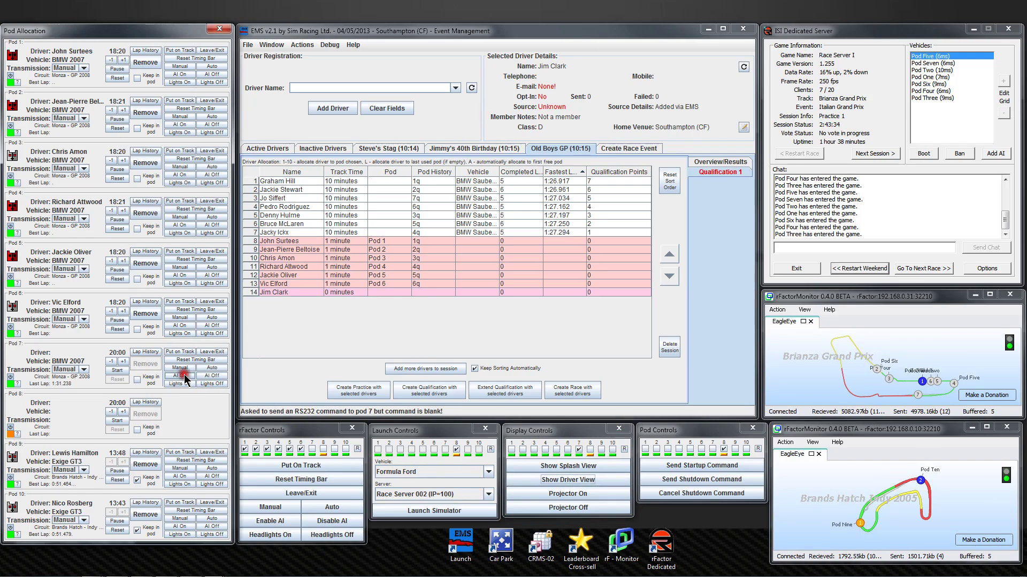
pyautogui.click(185, 376)
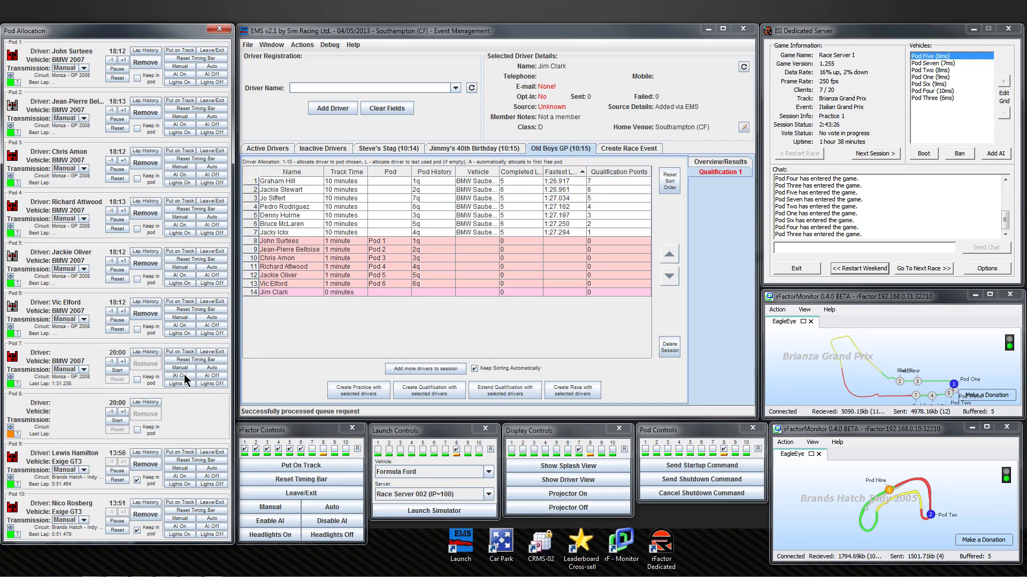
# Re-enter the driver's Pod 7 assignment and select pod 8 for the simulator launch.
pyautogui.click(380, 292)
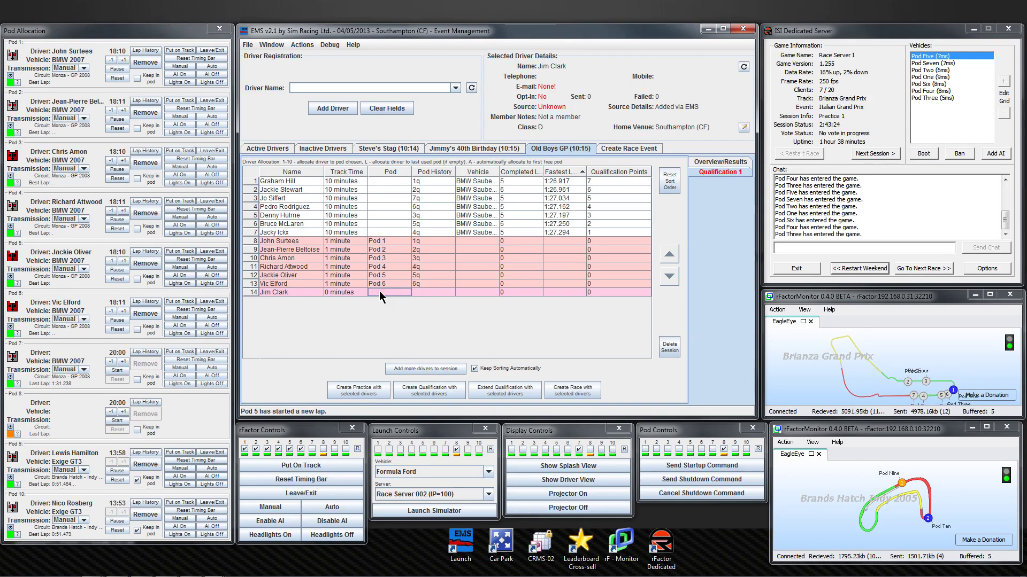
pyautogui.press('a')
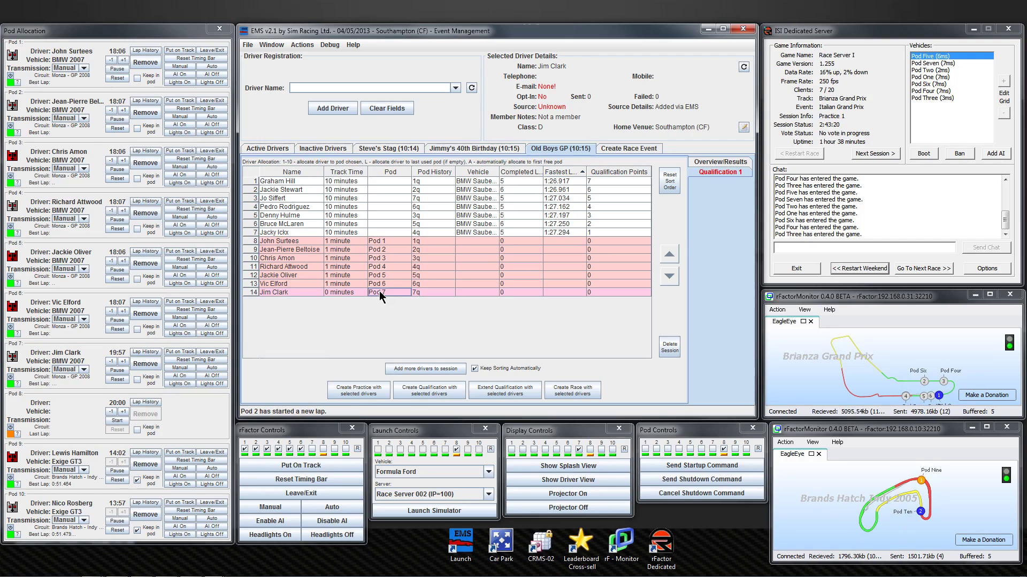
pyautogui.click(380, 292)
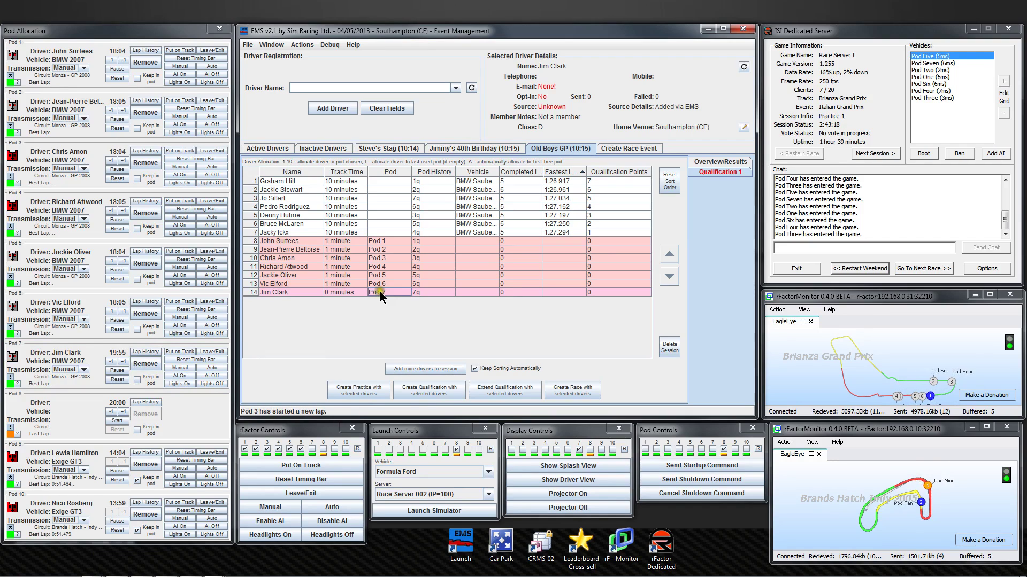
pyautogui.click(527, 457)
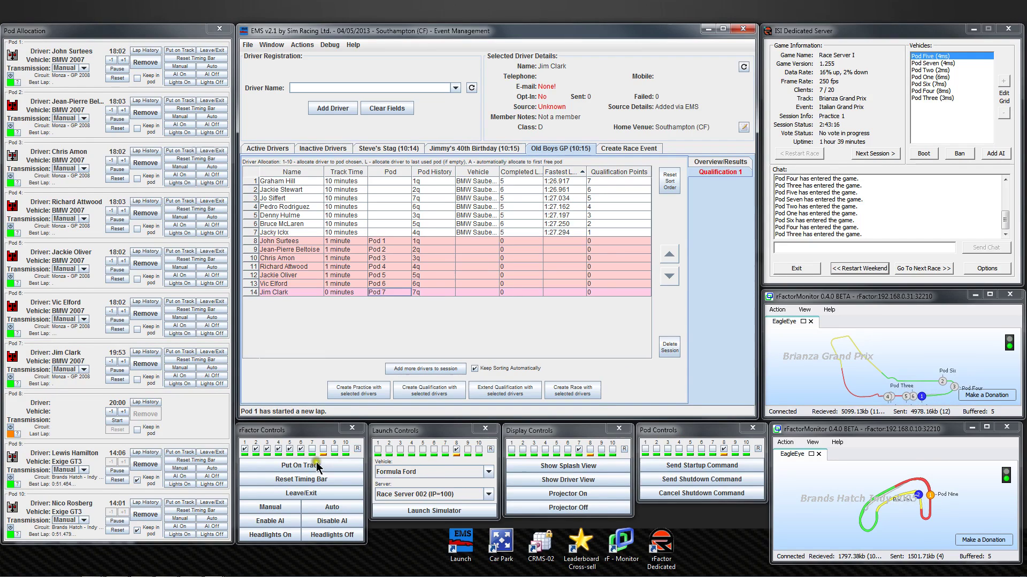
pyautogui.click(455, 455)
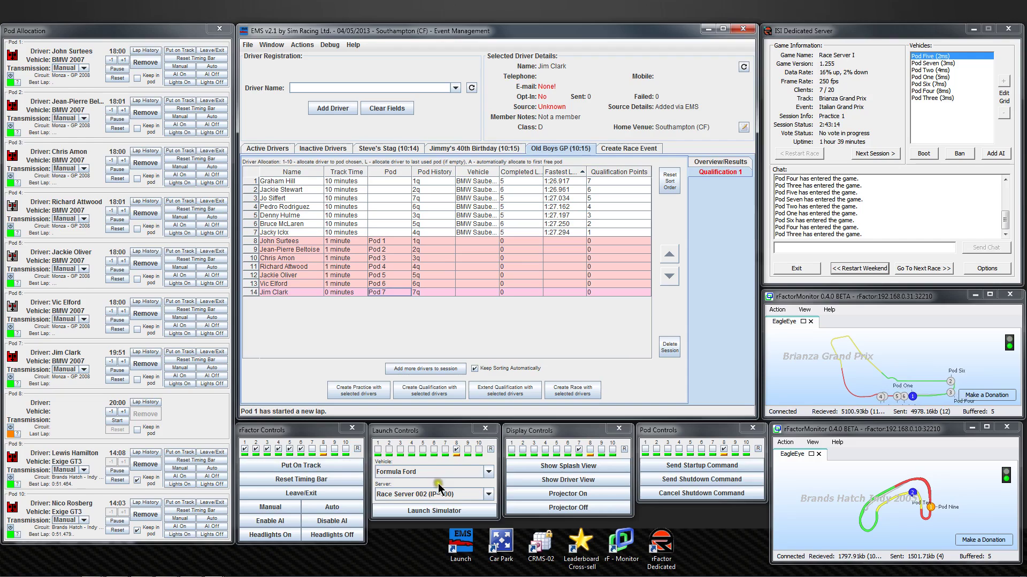
# Launch the simulator with the Elises vehicle on server Race Pod 010 (IP=10).
pyautogui.click(489, 472)
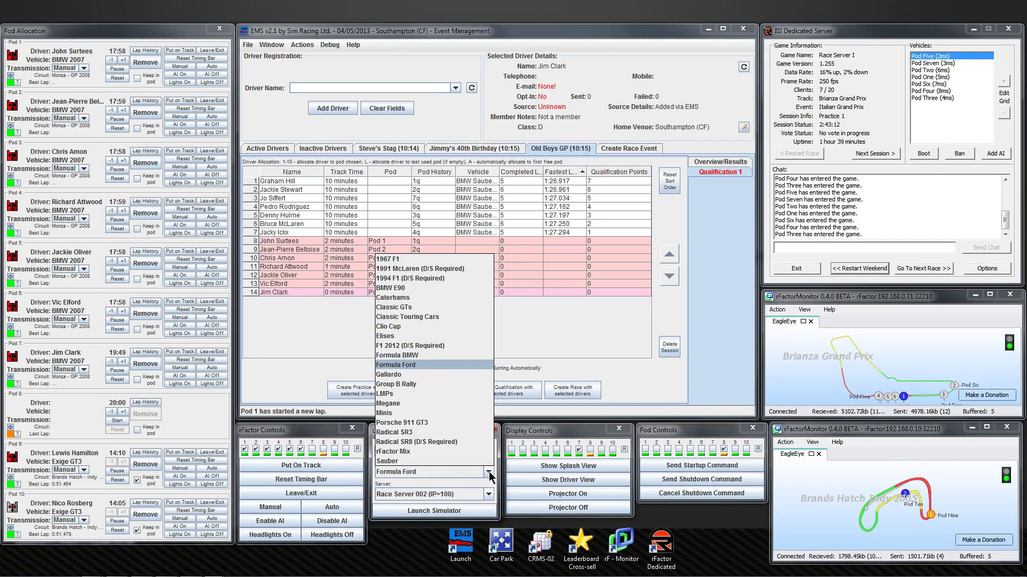
pyautogui.click(396, 336)
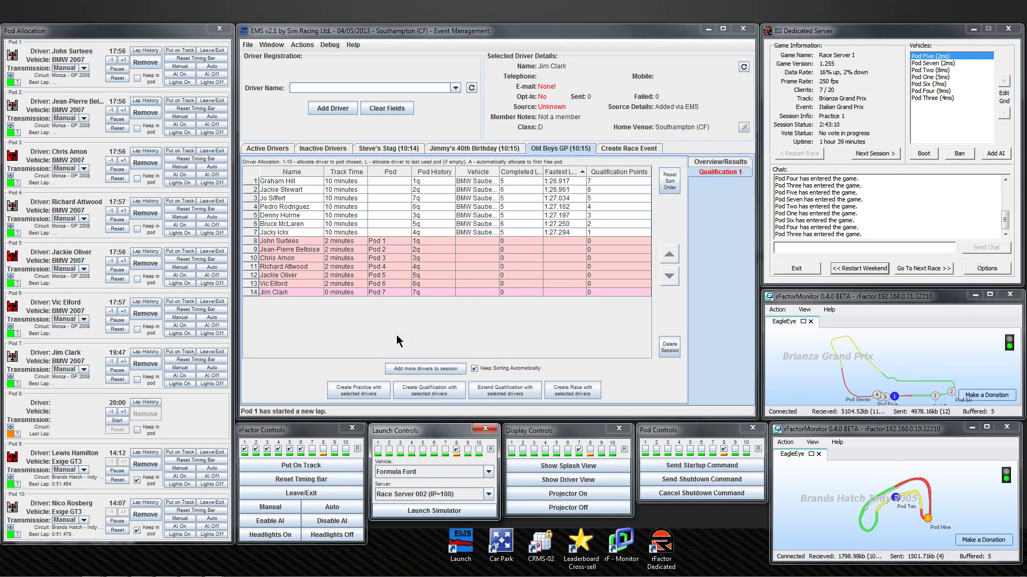
pyautogui.click(487, 496)
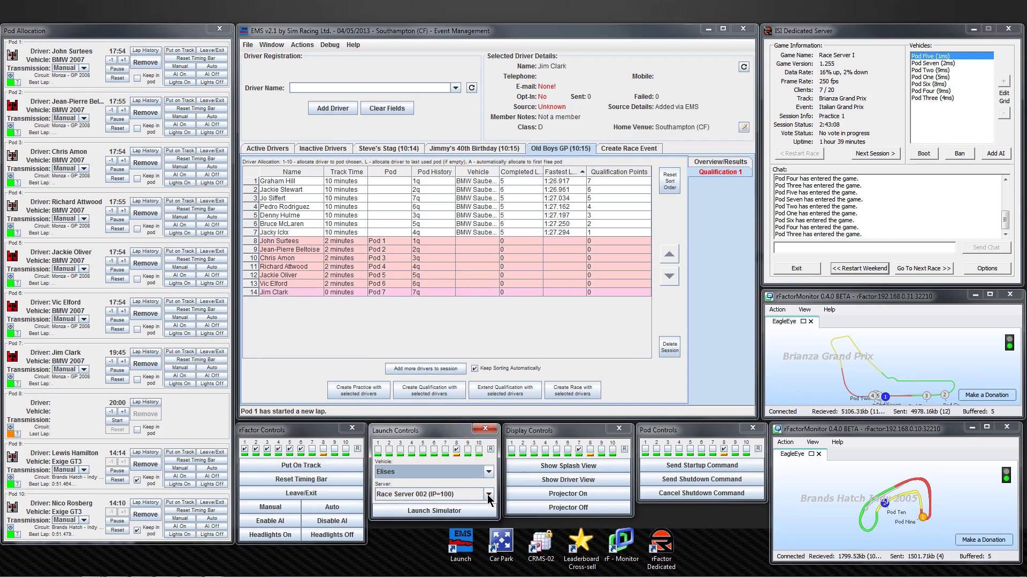
pyautogui.click(457, 482)
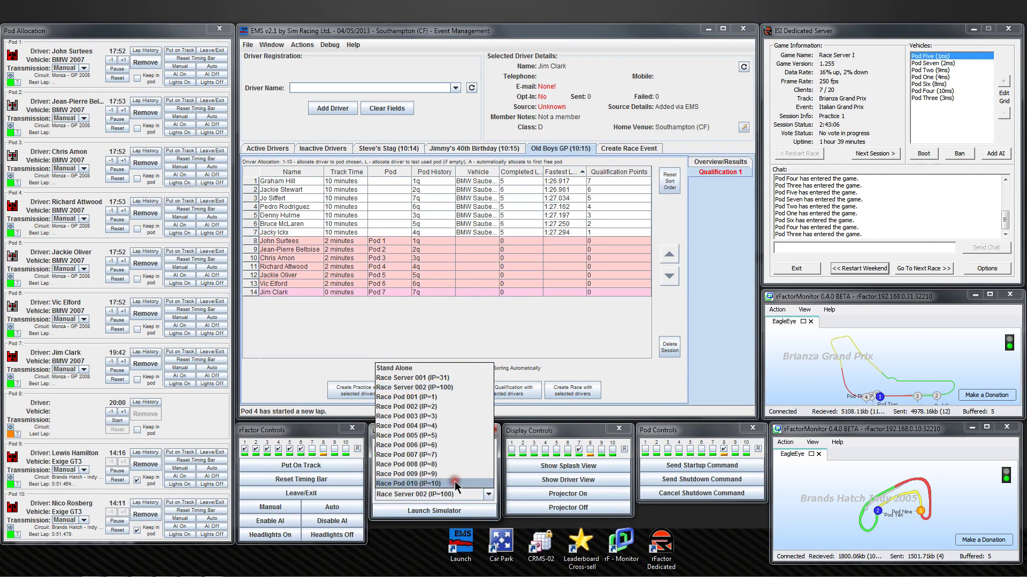
pyautogui.click(449, 512)
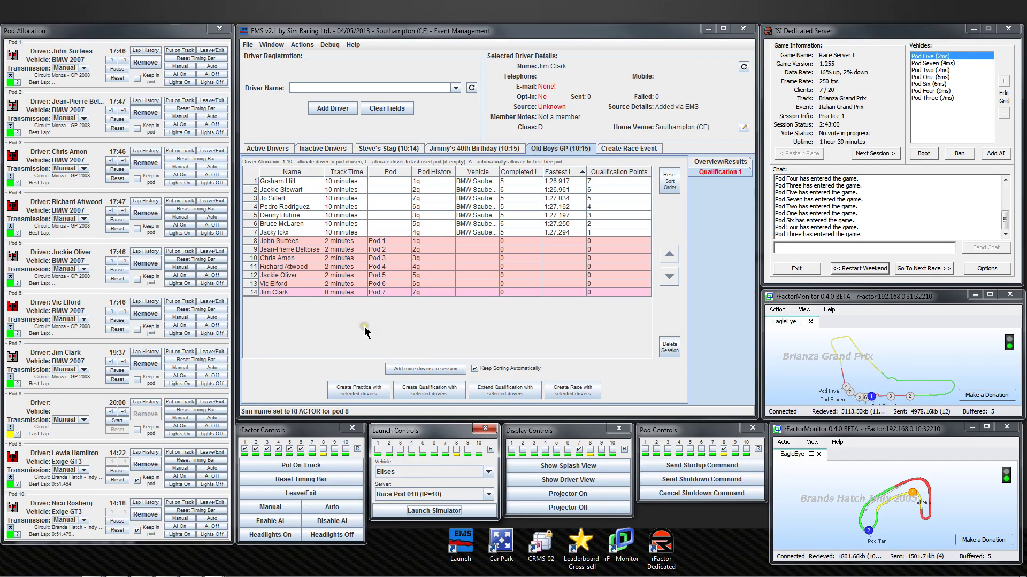
# Add another driver to Active Drivers using the second name-search match.
pyautogui.click(274, 150)
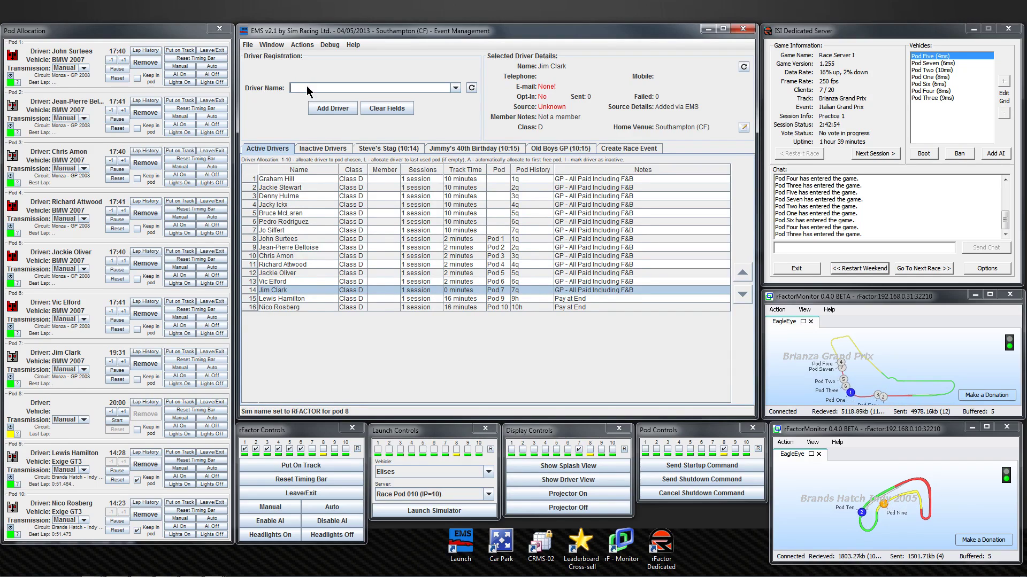
pyautogui.write('Jean')
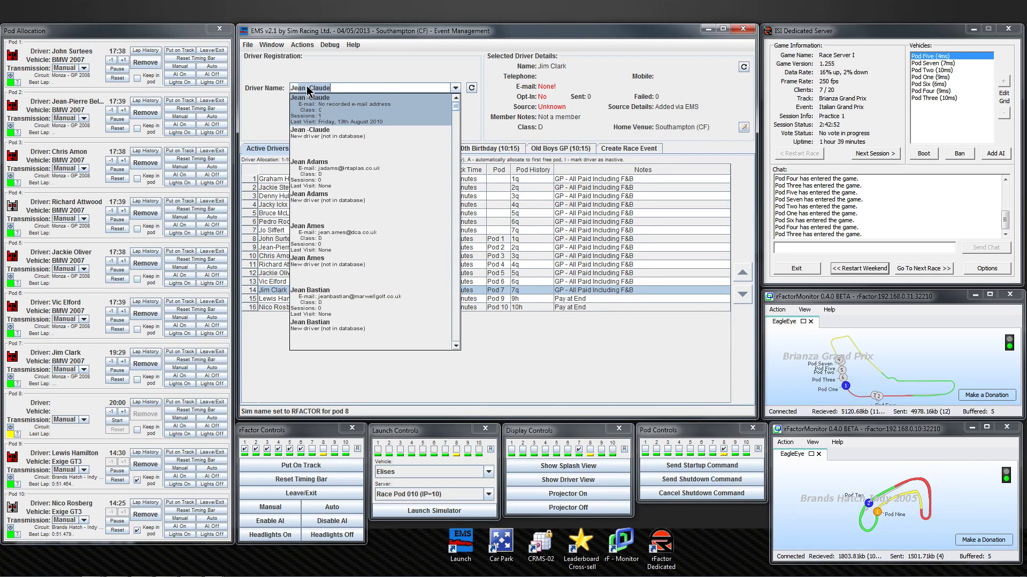
pyautogui.write('nson')
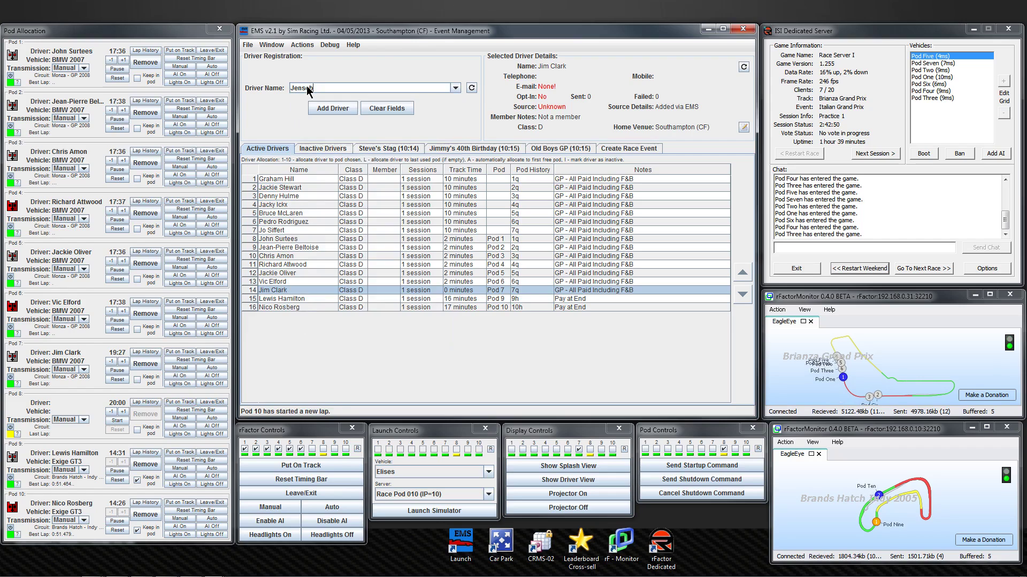
pyautogui.write(' Button')
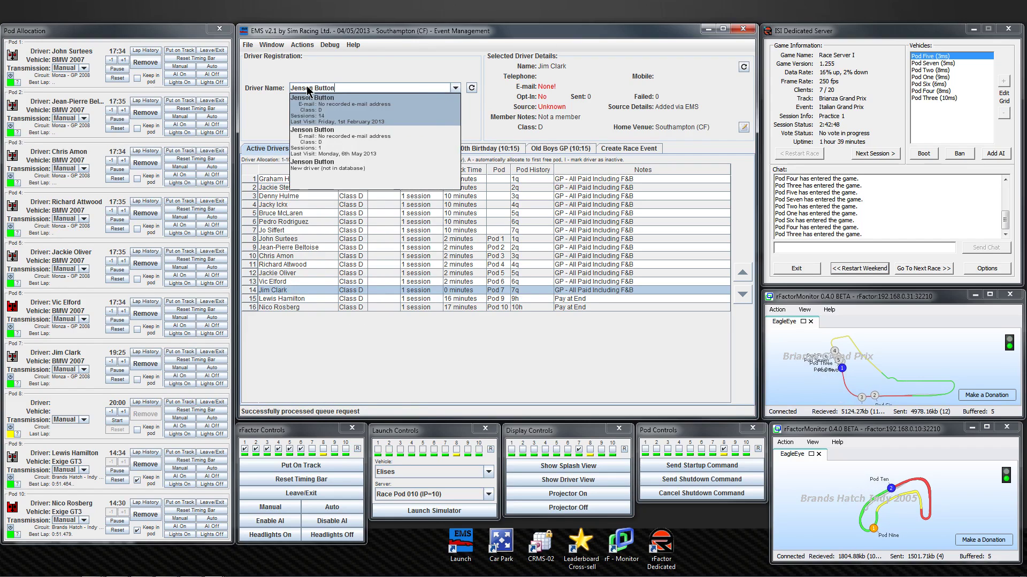
pyautogui.press('Down')
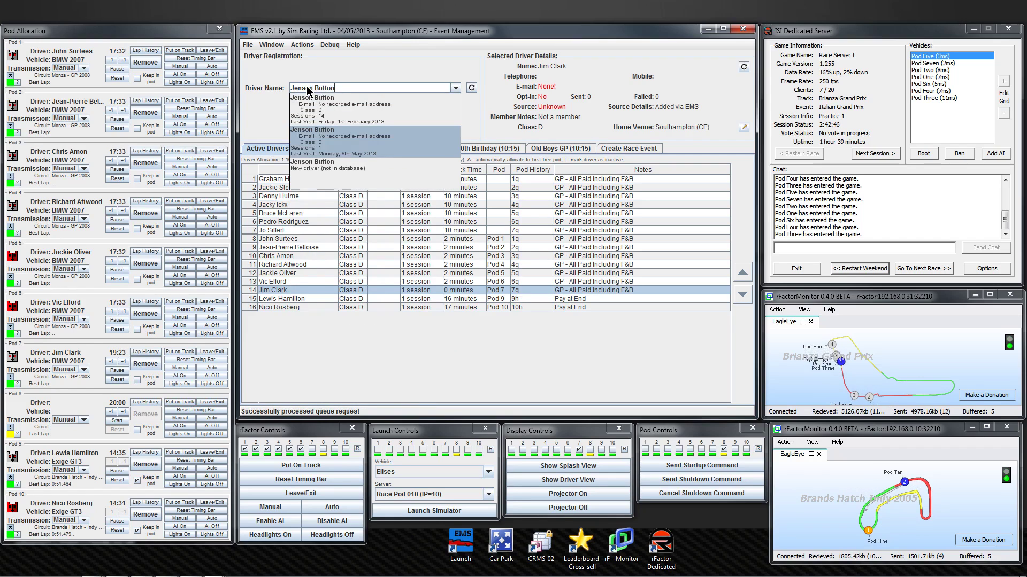
pyautogui.press('Return')
pyautogui.press('Return')
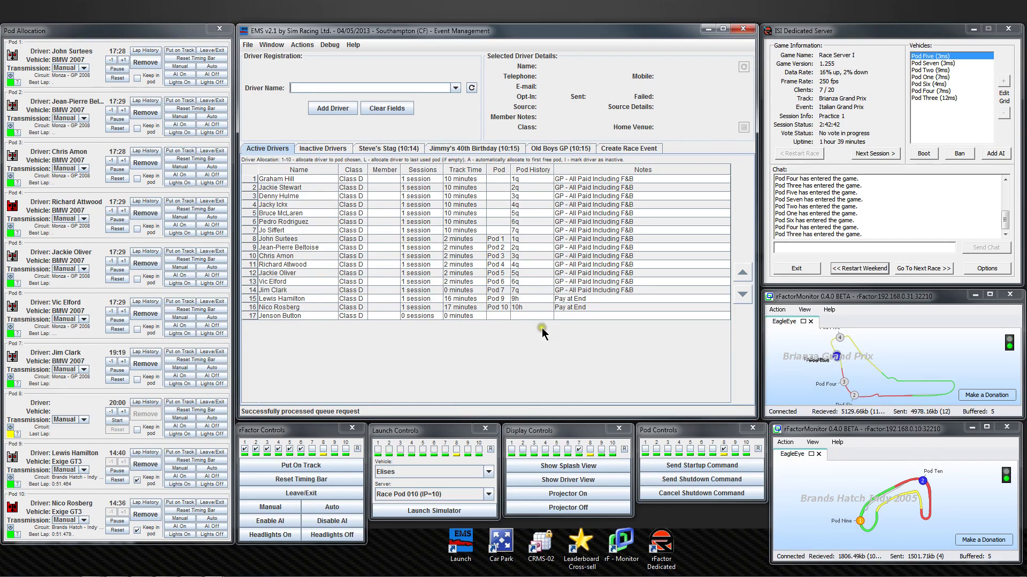
# Give row 17 the same 'Pay at End' note as row 16.
pyautogui.click(574, 307)
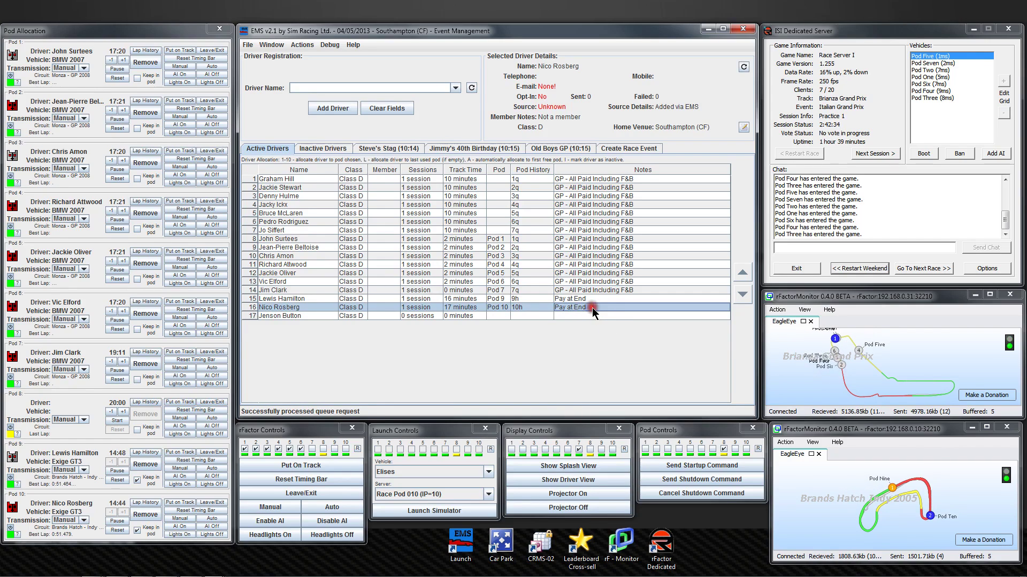
pyautogui.doubleClick(592, 307)
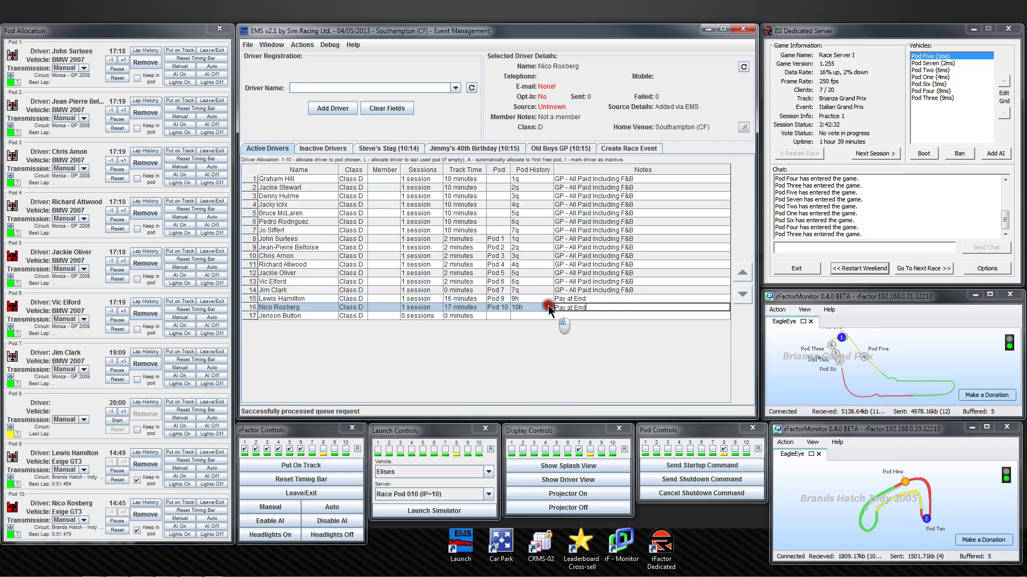
pyautogui.moveTo(547, 305); pyautogui.dragTo(559, 309)
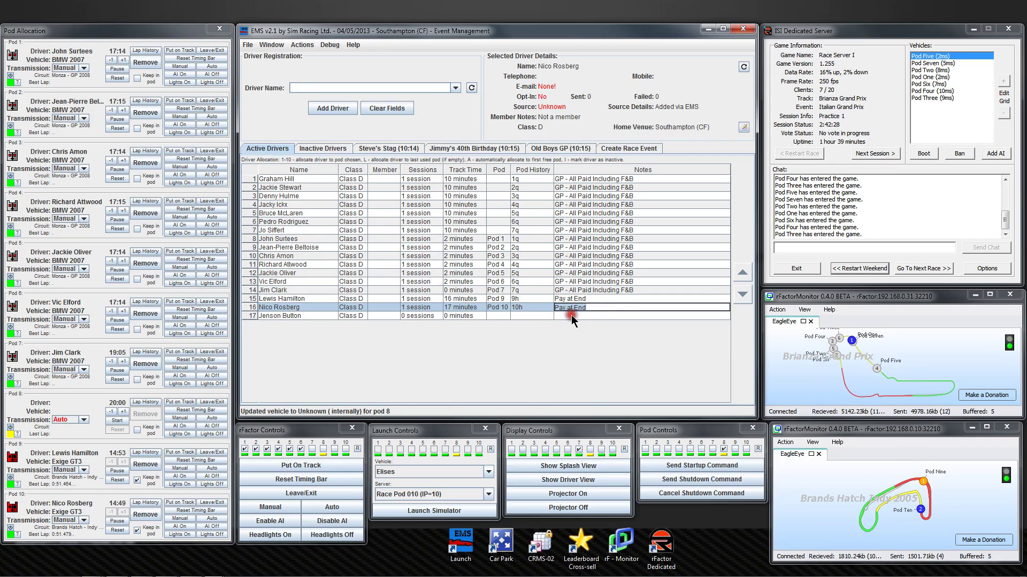
pyautogui.click(571, 316)
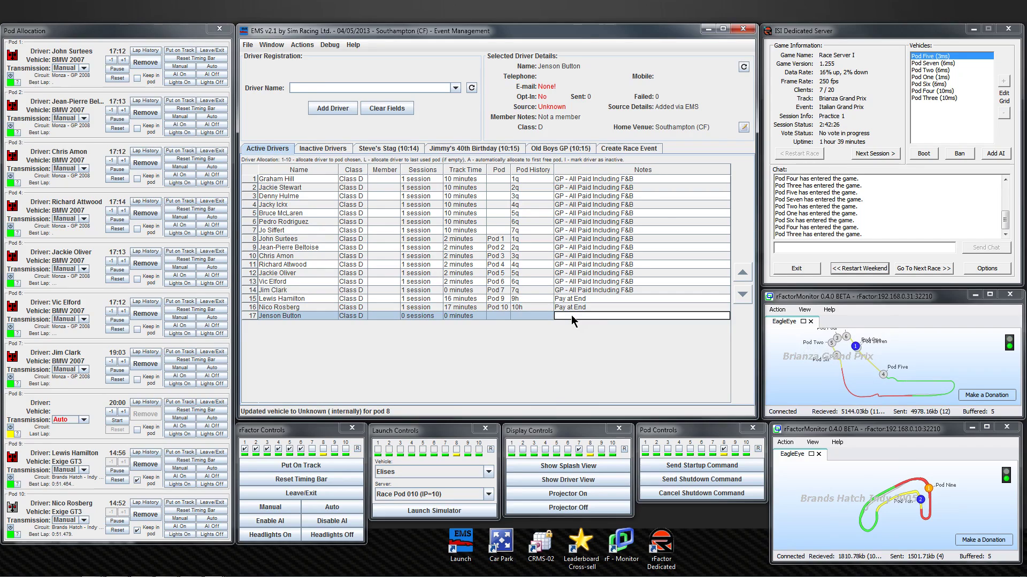
pyautogui.write('Pay at End')
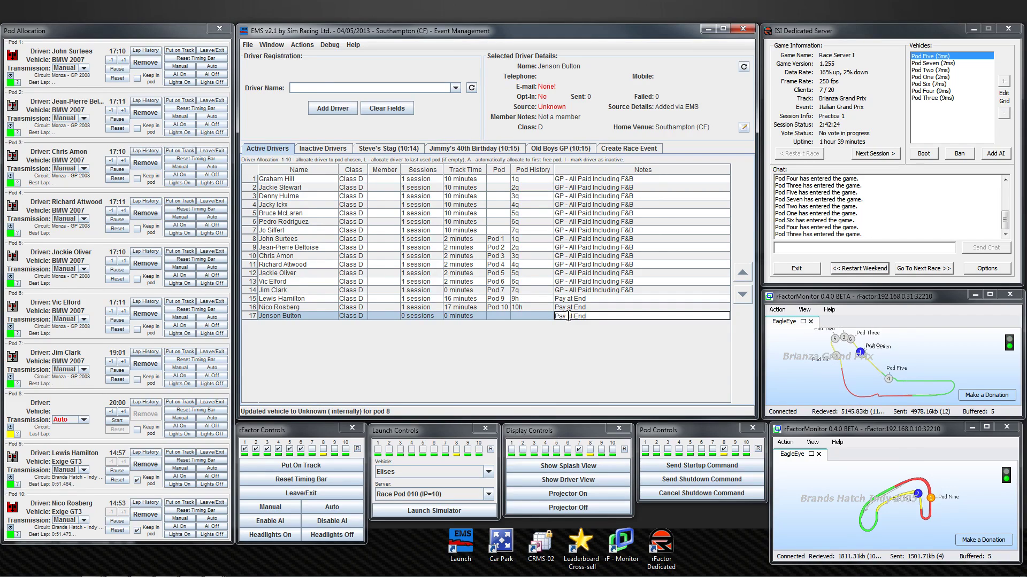
pyautogui.press('Return')
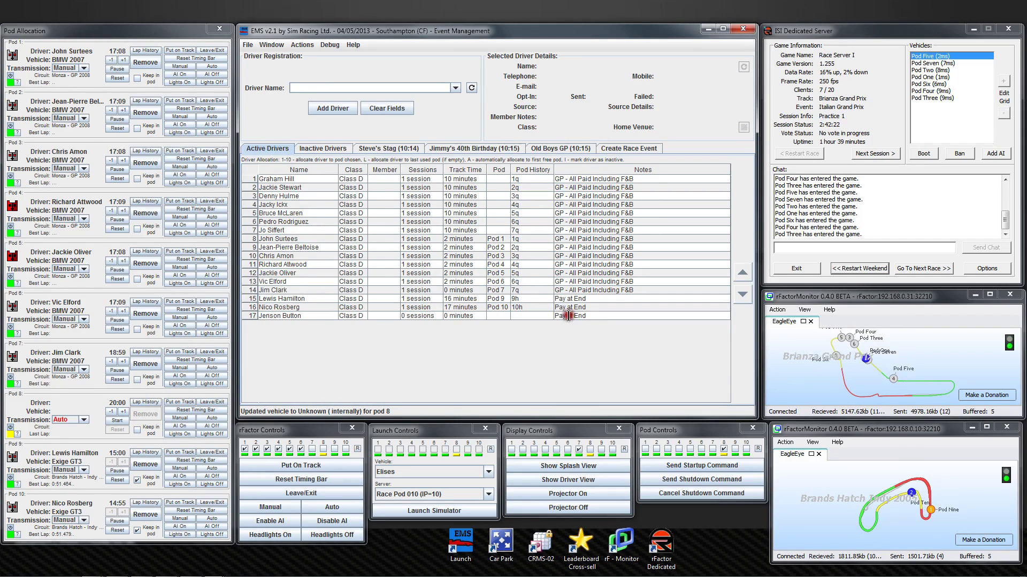
pyautogui.click(568, 316)
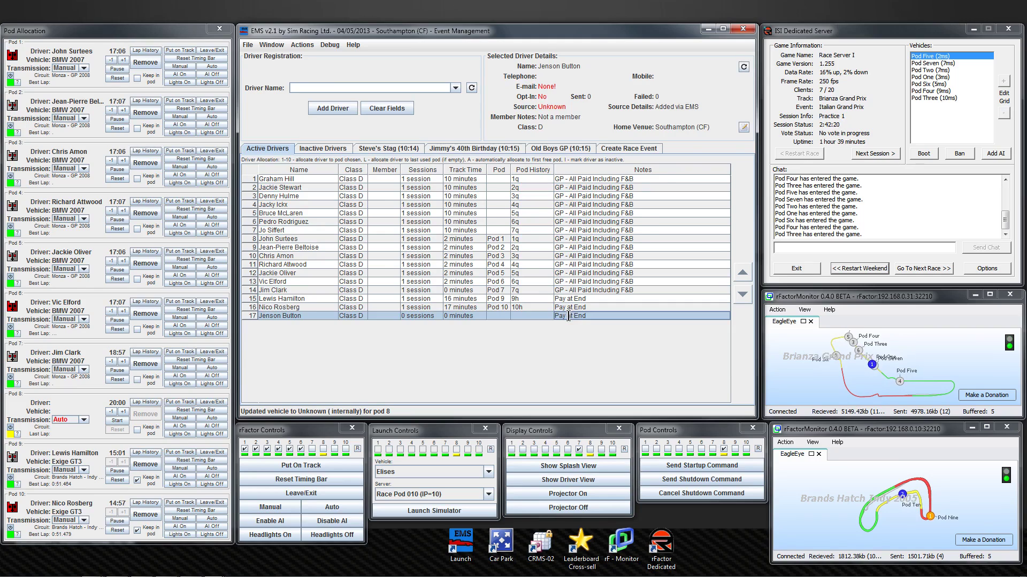
# Add the row 17 driver's e-mail and mobile number, set Source to Radio, and save.
pyautogui.click(744, 127)
pyautogui.click(436, 200)
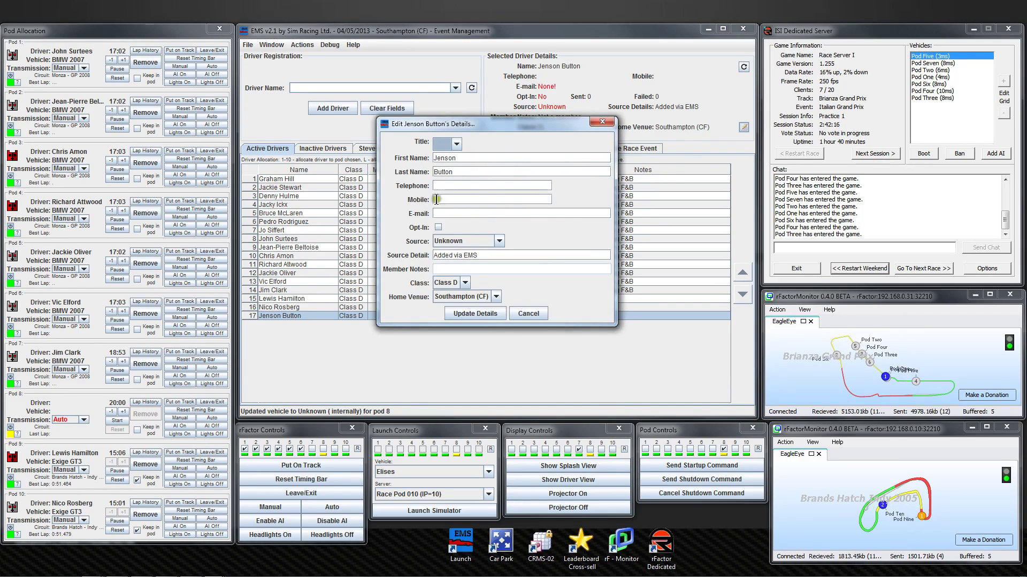
pyautogui.click(442, 212)
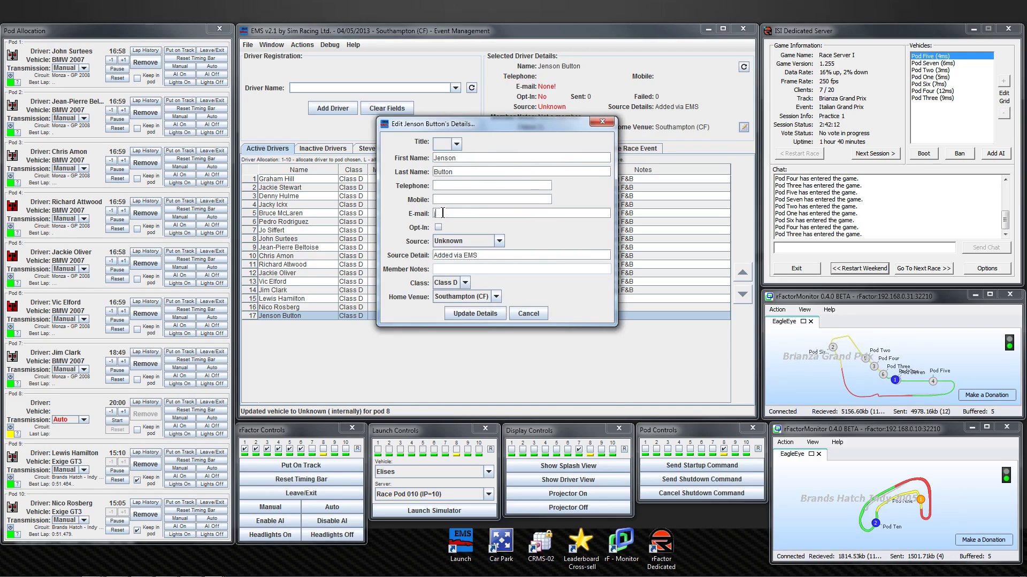
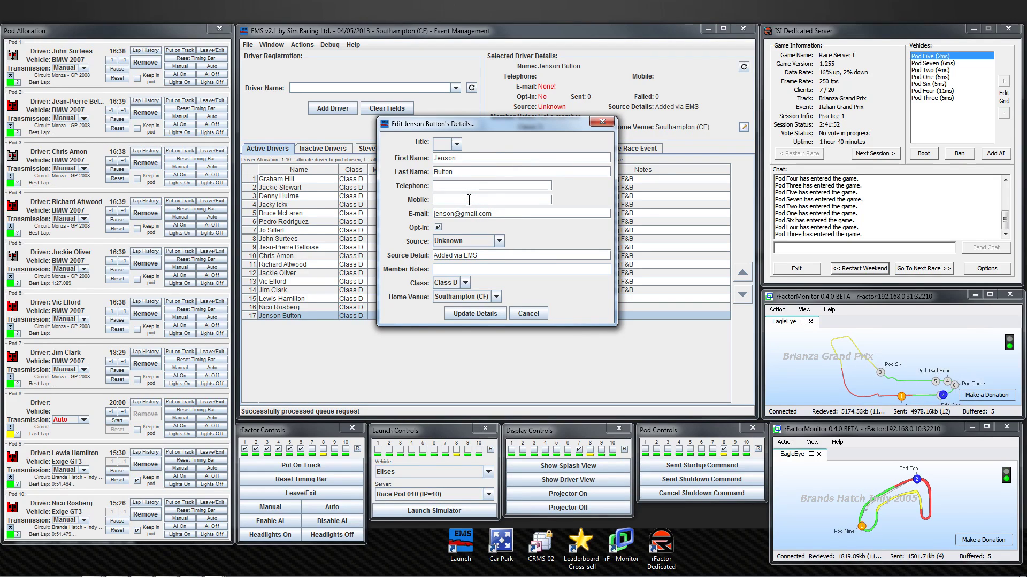
pyautogui.write('999999999')
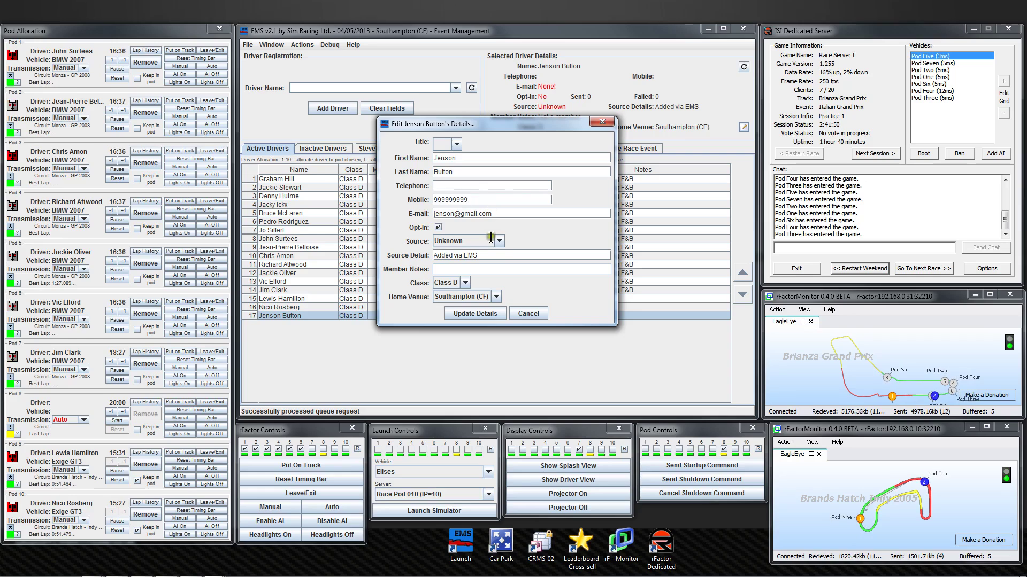
pyautogui.click(499, 240)
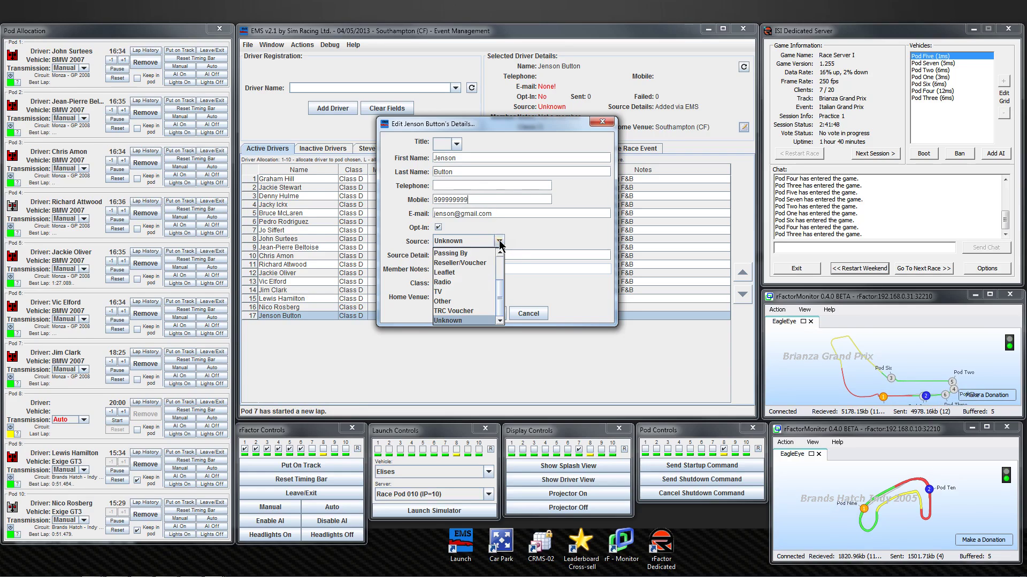
pyautogui.click(442, 284)
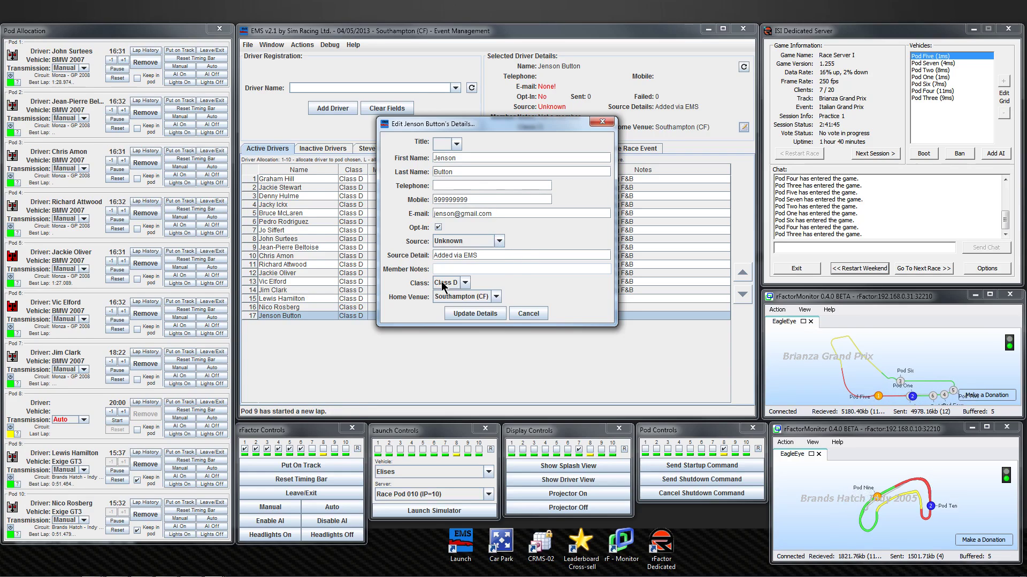
pyautogui.click(480, 313)
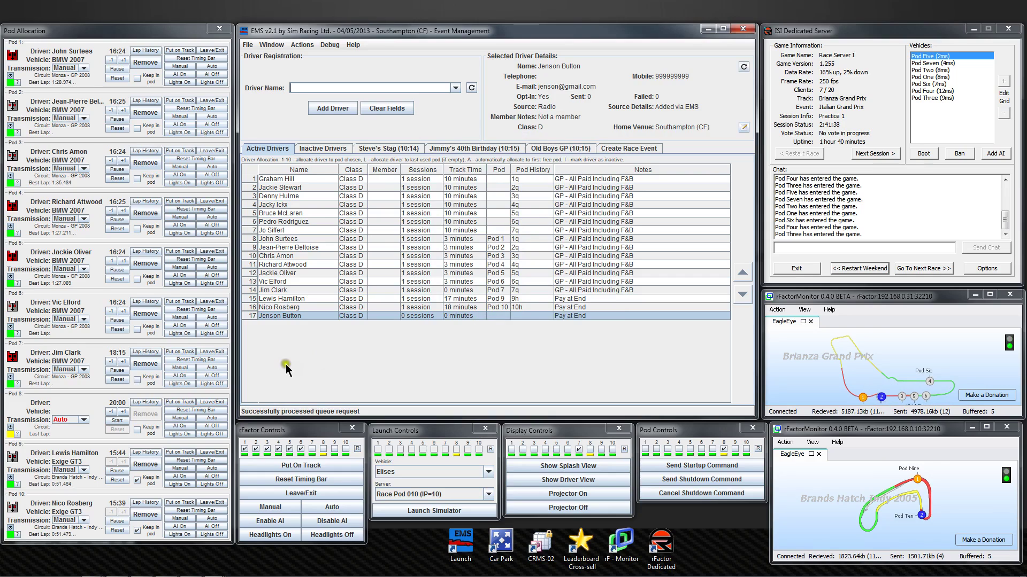
# Put Pod 8 on track, allocate the row 17 driver to Pod 8, and move them to row 15.
pyautogui.click(180, 405)
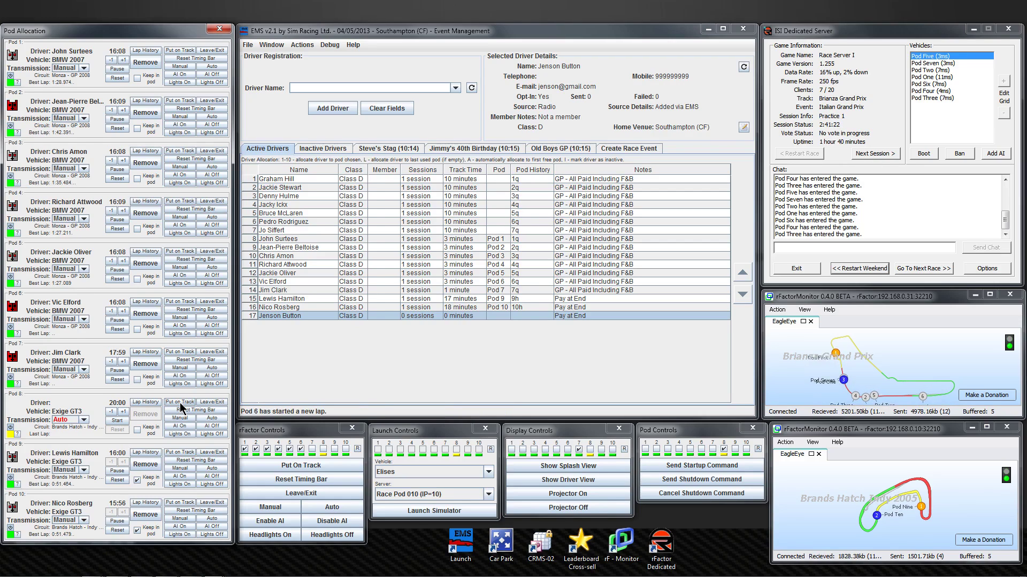
pyautogui.click(180, 402)
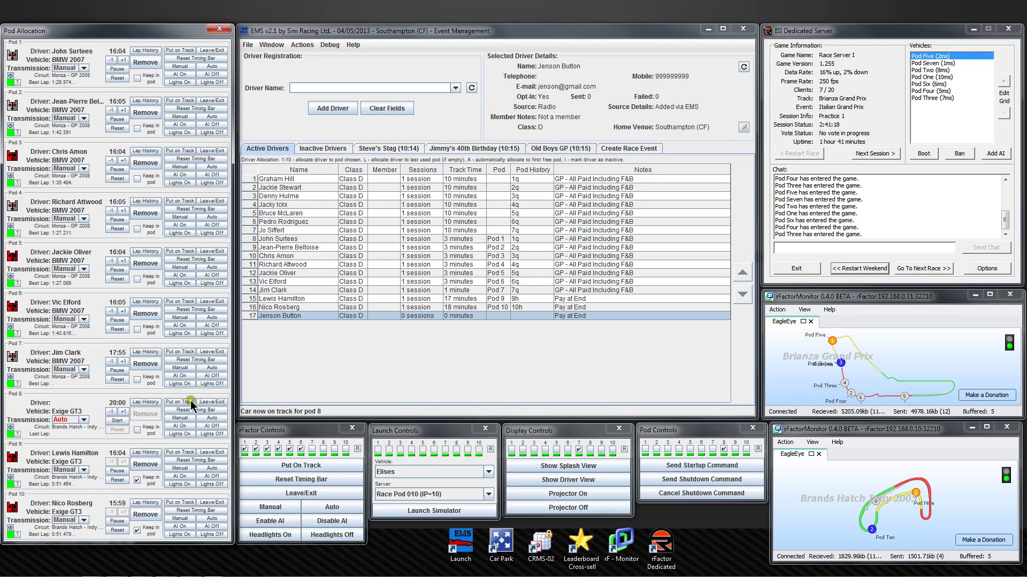
pyautogui.click(498, 314)
pyautogui.click(499, 316)
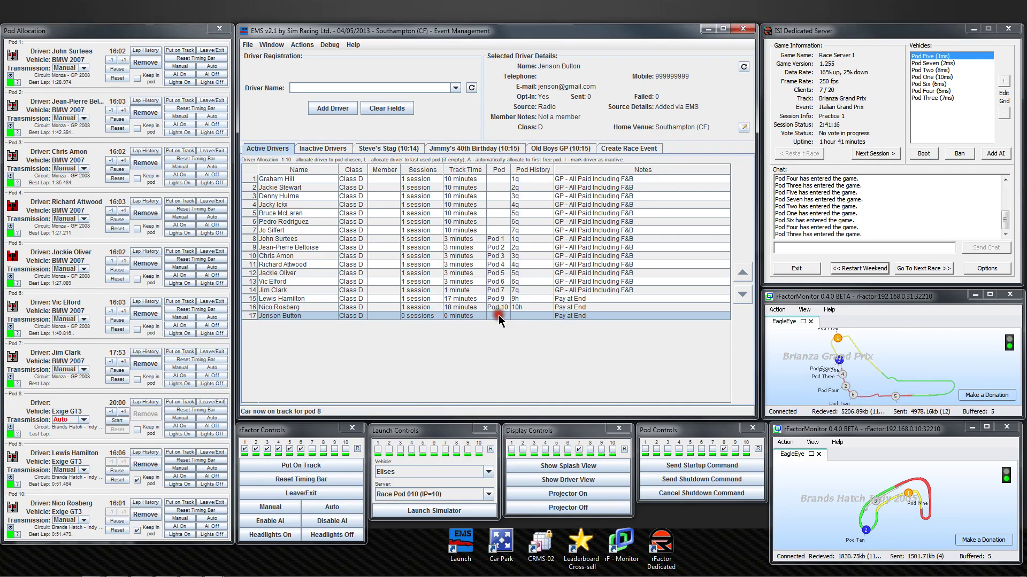
pyautogui.press('8')
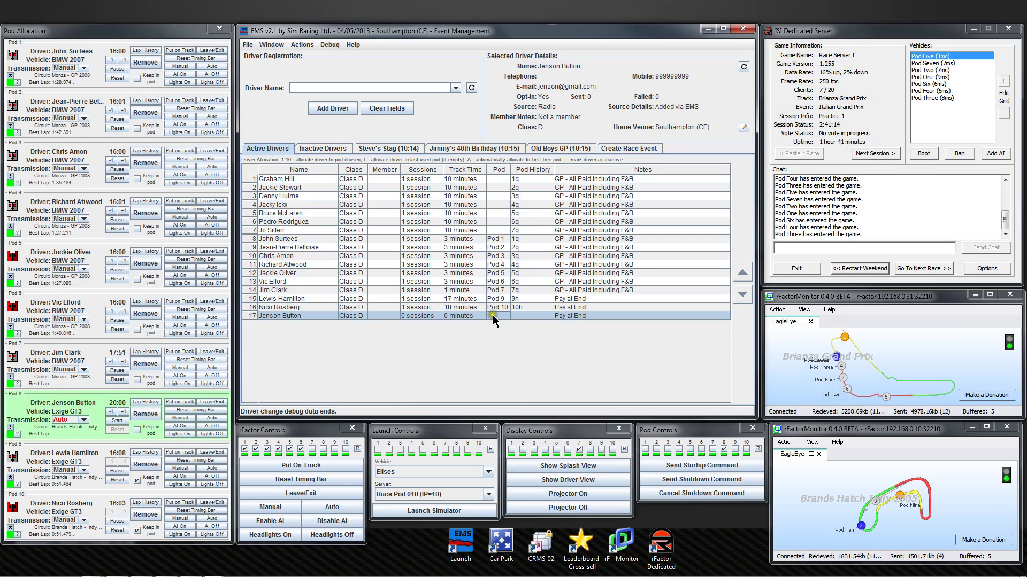
pyautogui.click(741, 273)
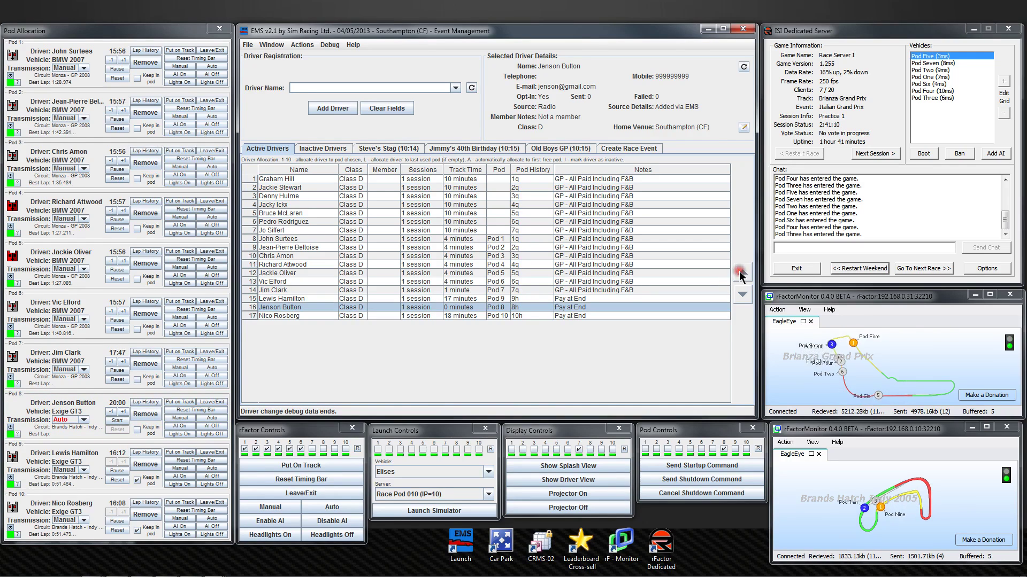
pyautogui.click(742, 273)
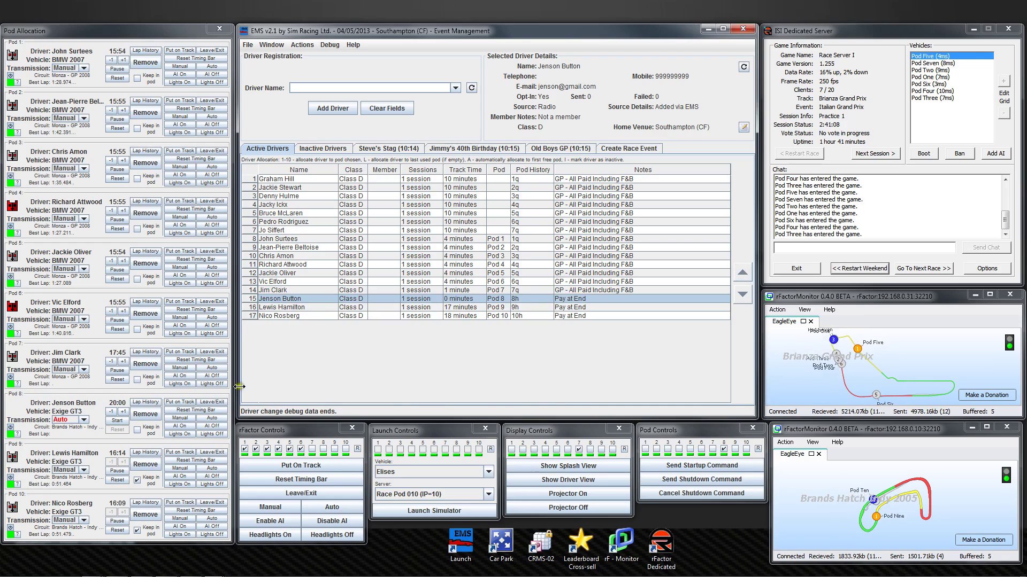
pyautogui.click(585, 478)
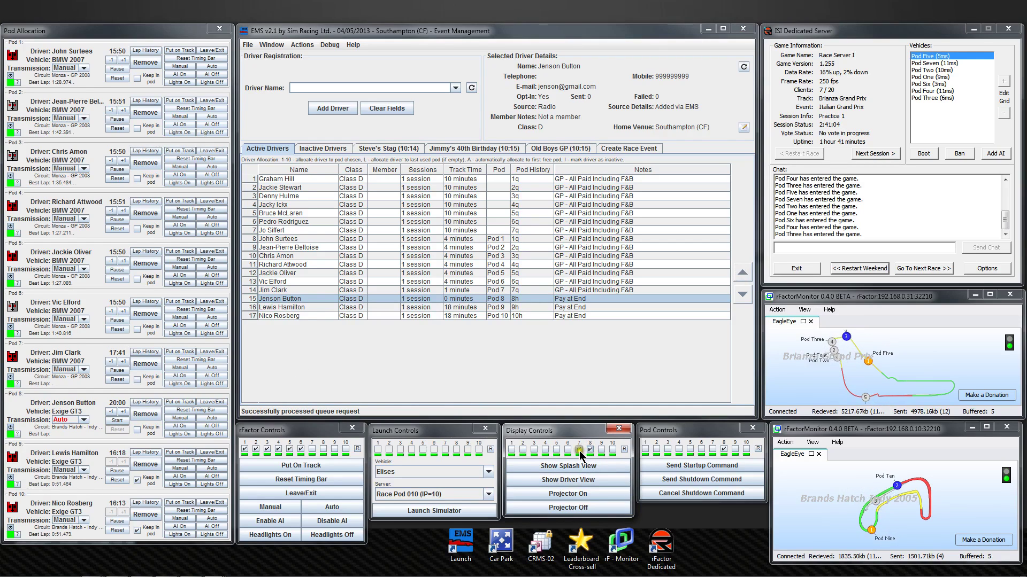
# Show driver view on pod 8, turn AI on, keep driver in pod, and use Manual transmission.
pyautogui.click(578, 450)
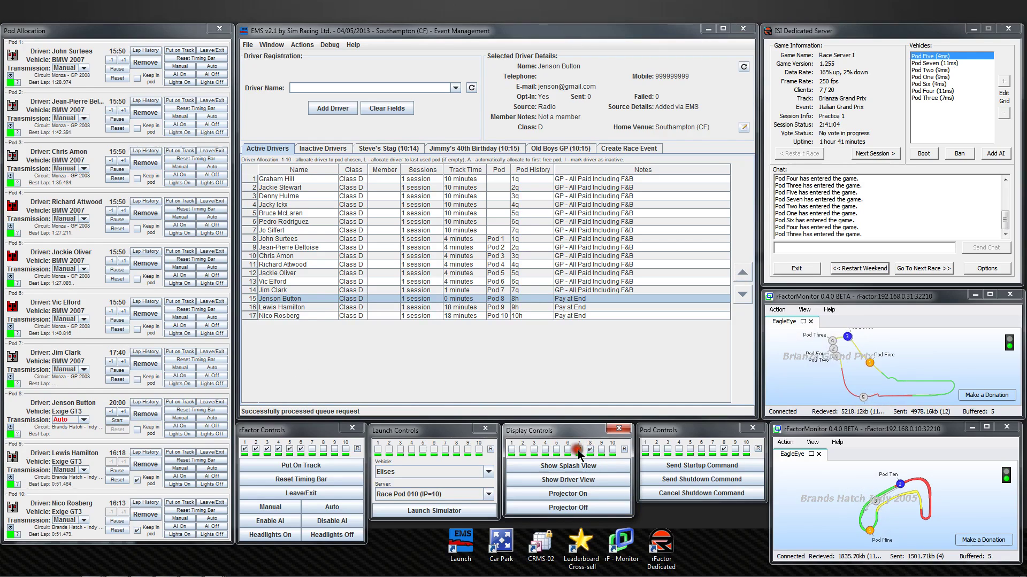
pyautogui.click(572, 483)
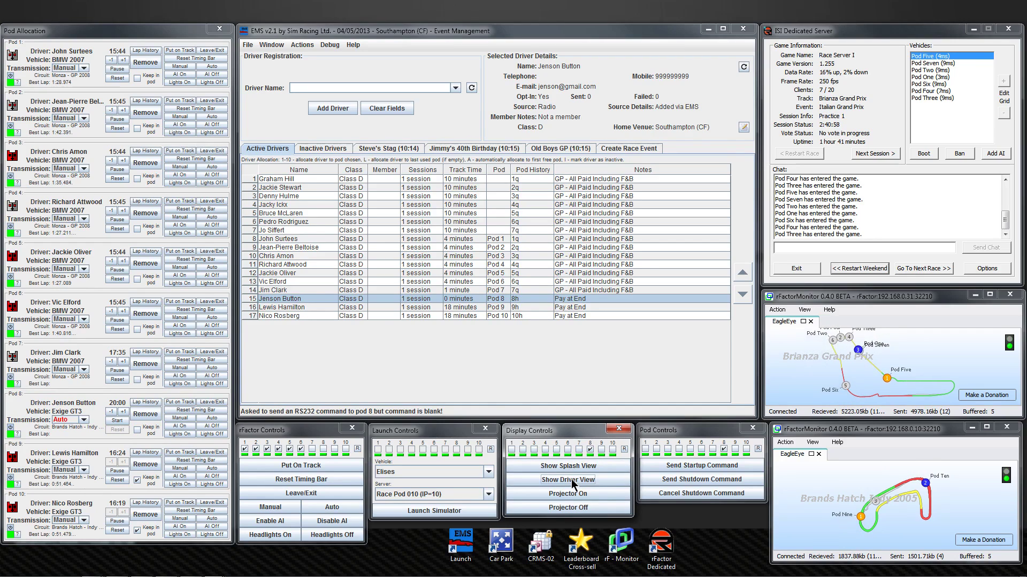
pyautogui.click(181, 427)
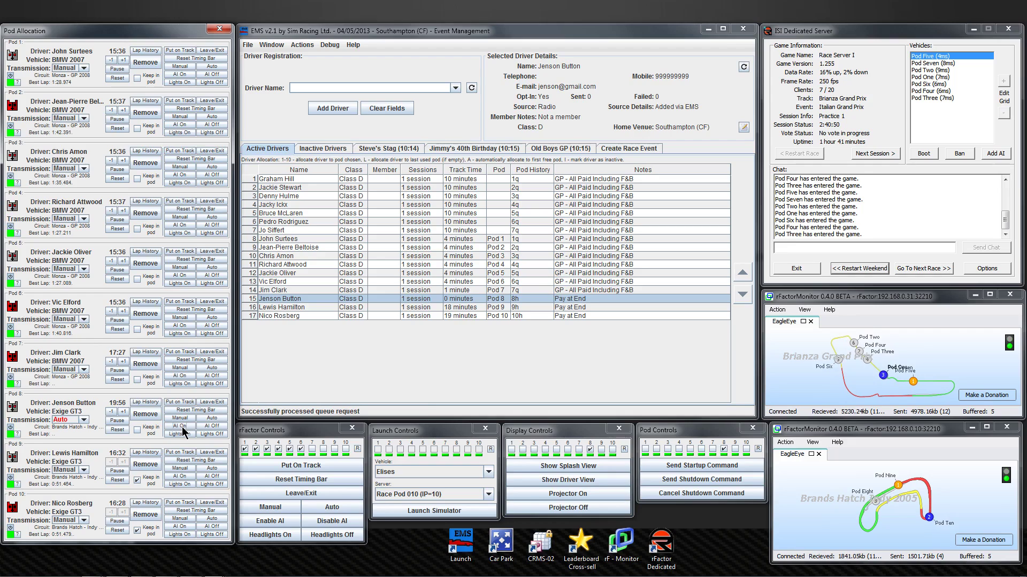
pyautogui.click(142, 429)
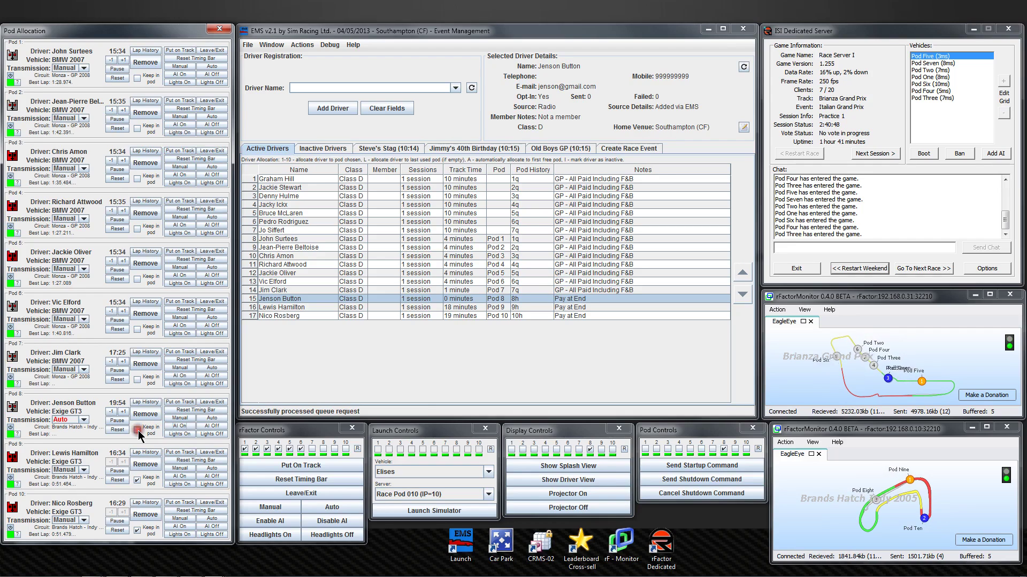
pyautogui.click(84, 420)
pyautogui.click(76, 429)
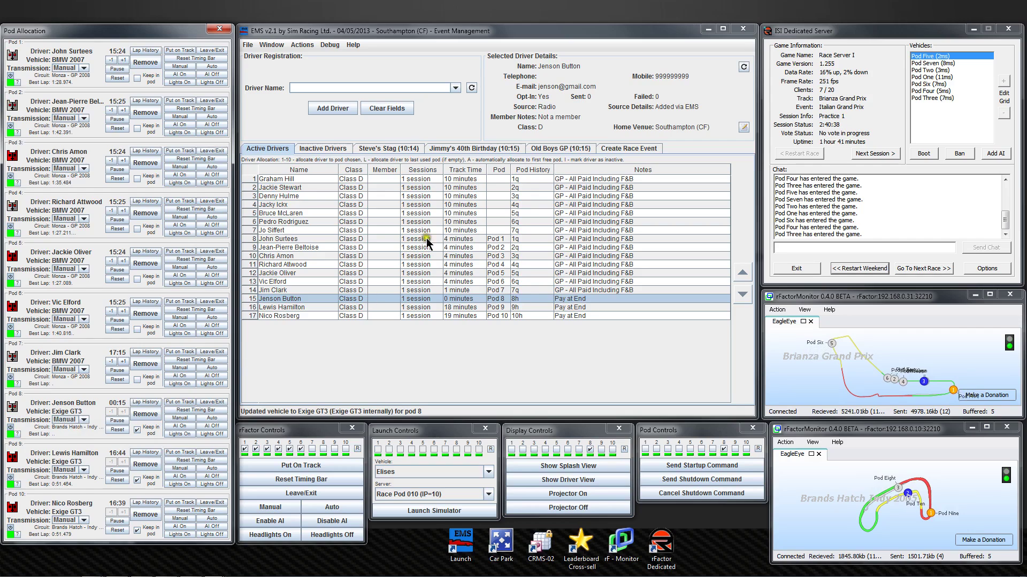
# Show the Old Boys GP (10:15) results and bring its Event Overview standings window into view.
pyautogui.click(562, 150)
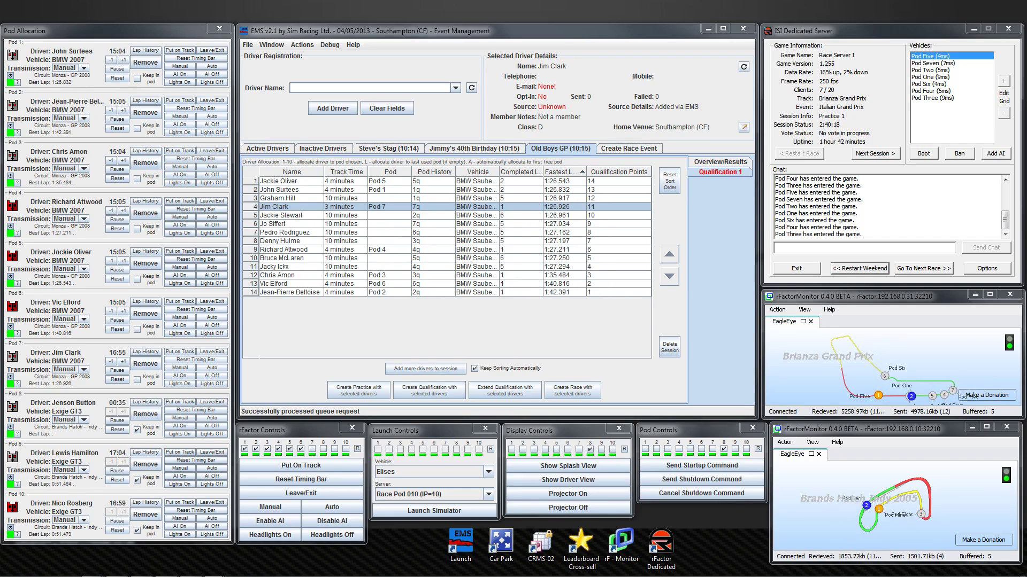
pyautogui.moveTo(0, 481); pyautogui.dragTo(131, 124)
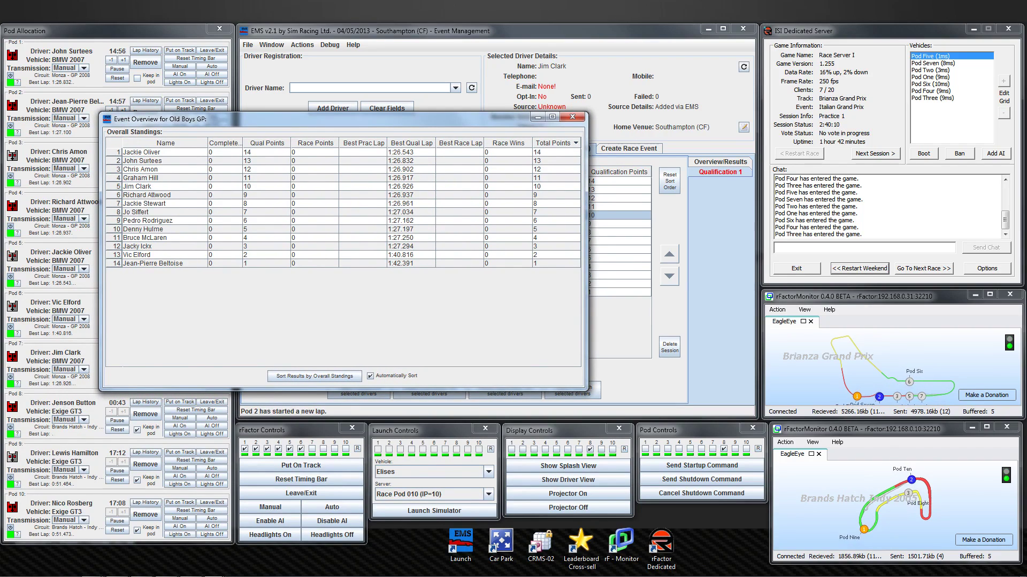
# Filter Fastest Lap Time Results to Brands Hatch - Indy 2005 and move the result windows aside.
pyautogui.moveTo(338, 415); pyautogui.dragTo(422, 195)
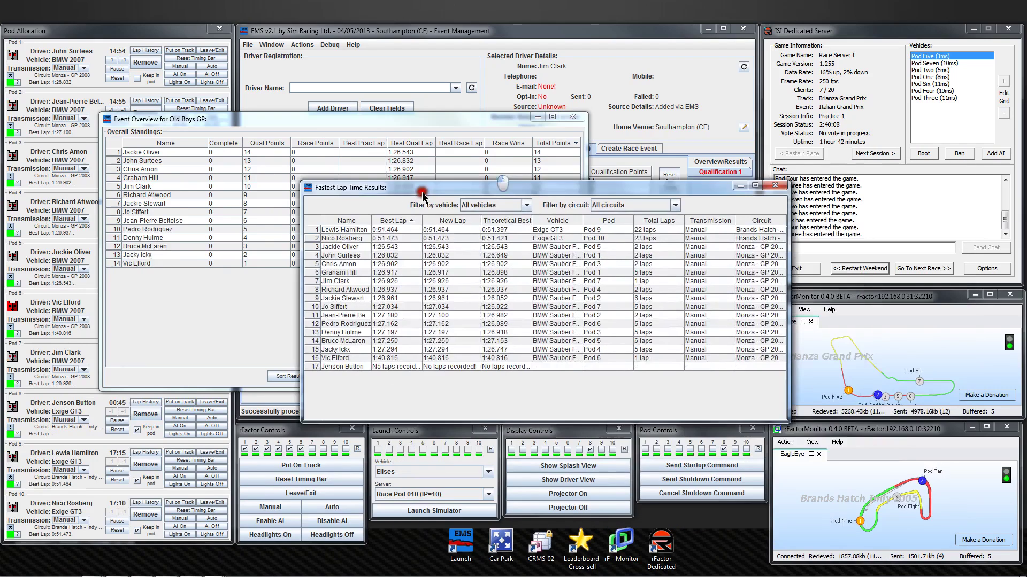
pyautogui.click(675, 206)
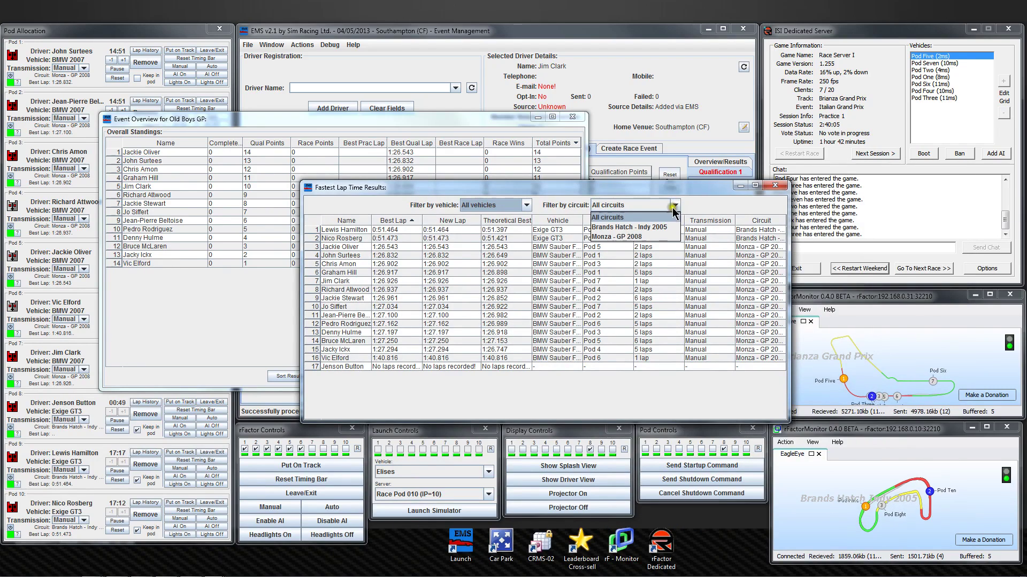
pyautogui.click(650, 226)
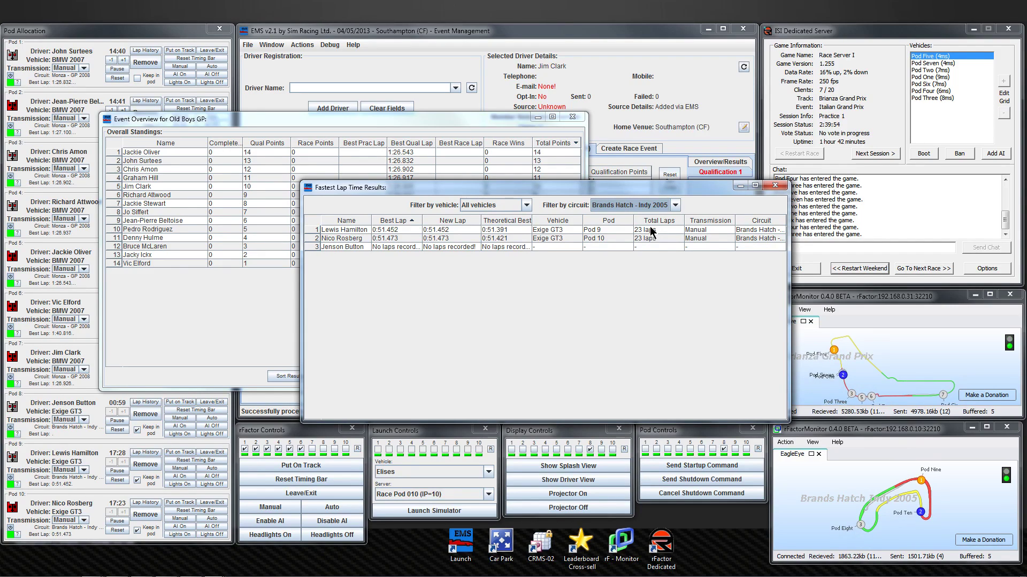
pyautogui.click(625, 189)
pyautogui.moveTo(625, 190); pyautogui.dragTo(789, 320)
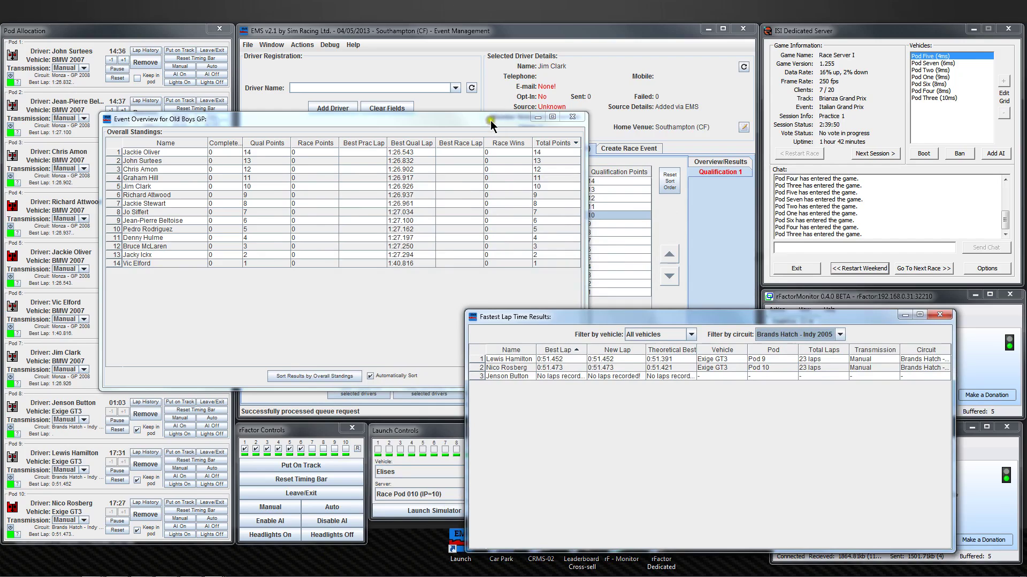
pyautogui.moveTo(491, 122); pyautogui.dragTo(0, 172)
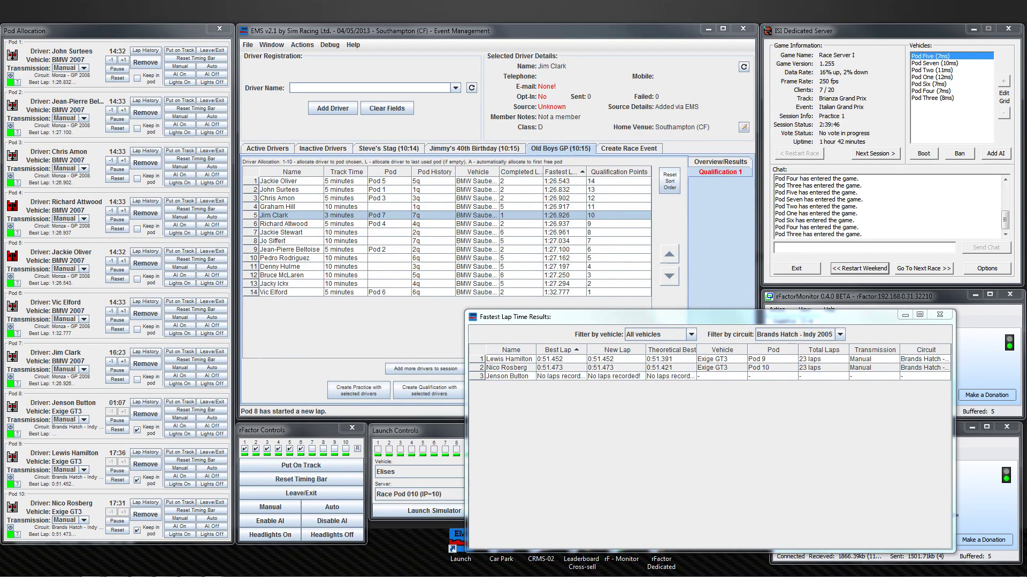
# Open the Pod 9 driver's lap history from the Active Drivers list.
pyautogui.click(262, 150)
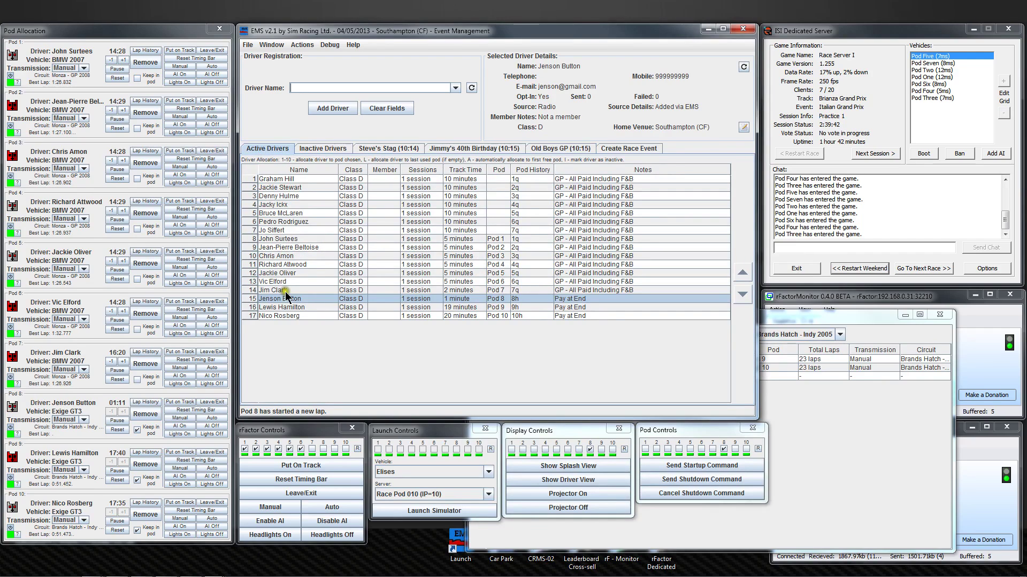
pyautogui.click(288, 310)
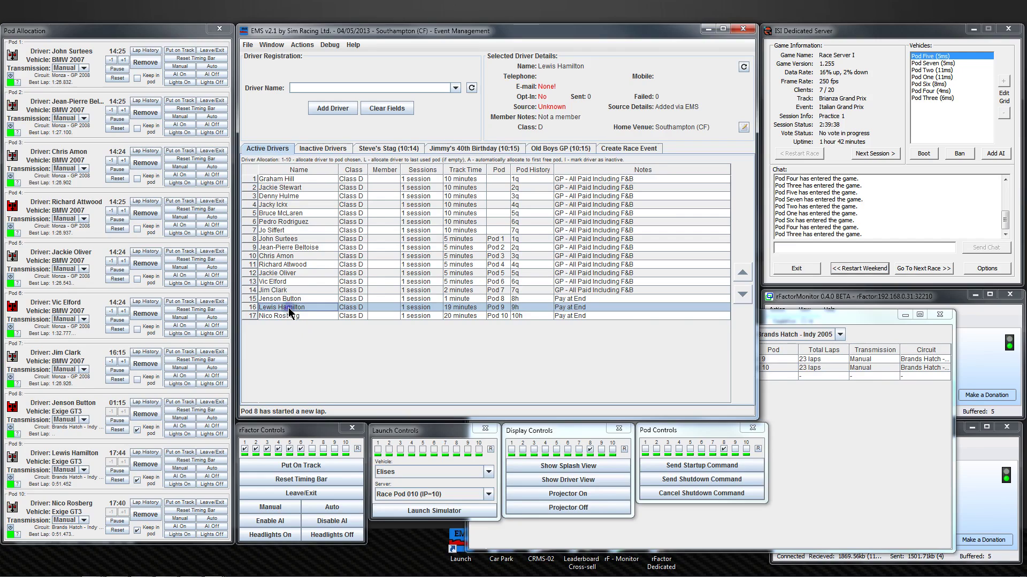
pyautogui.rightClick(289, 312)
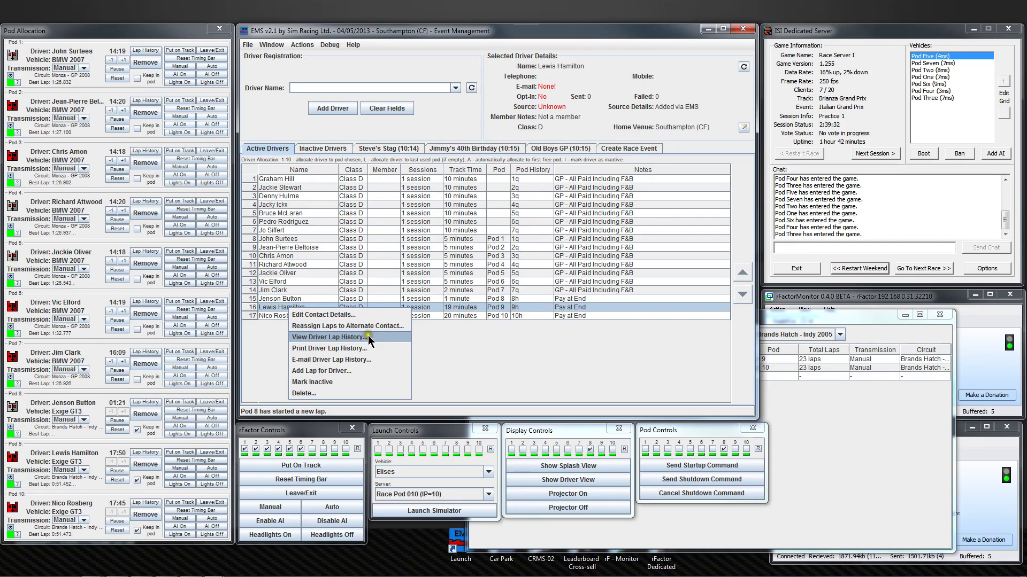
pyautogui.click(368, 337)
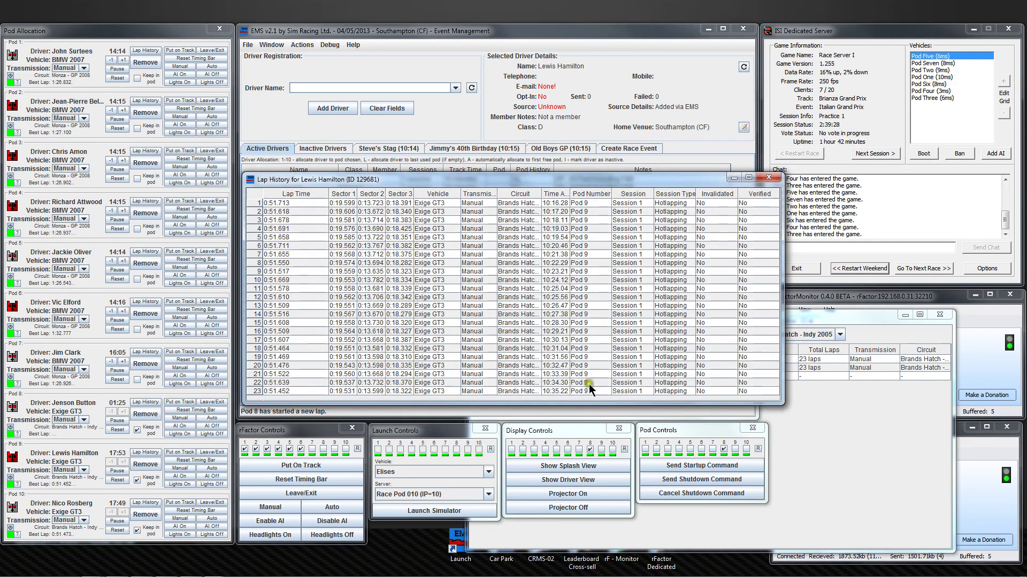
# Inspect lap 9's context menu, then close the lap history without changes.
pyautogui.click(659, 270)
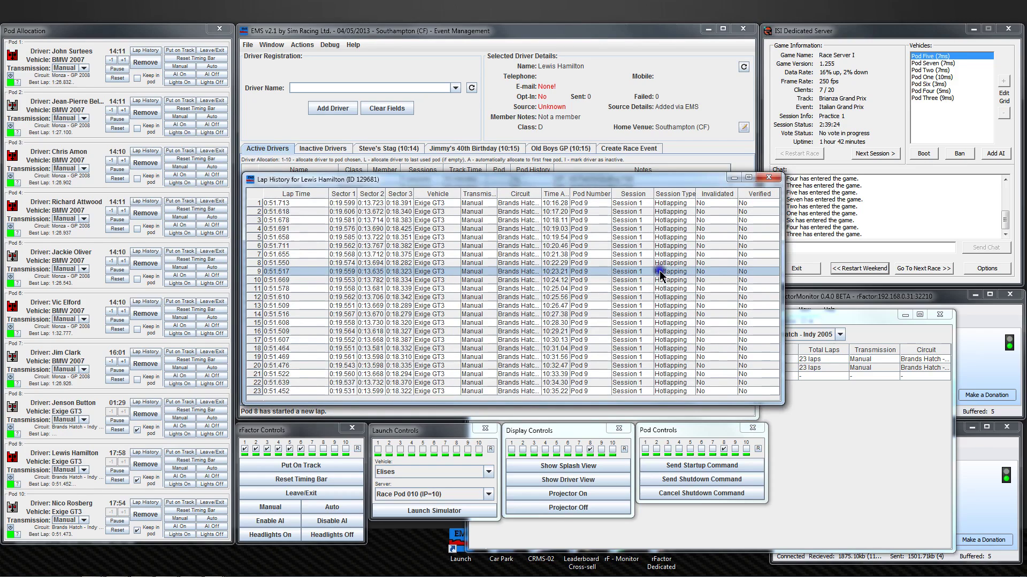
pyautogui.rightClick(661, 275)
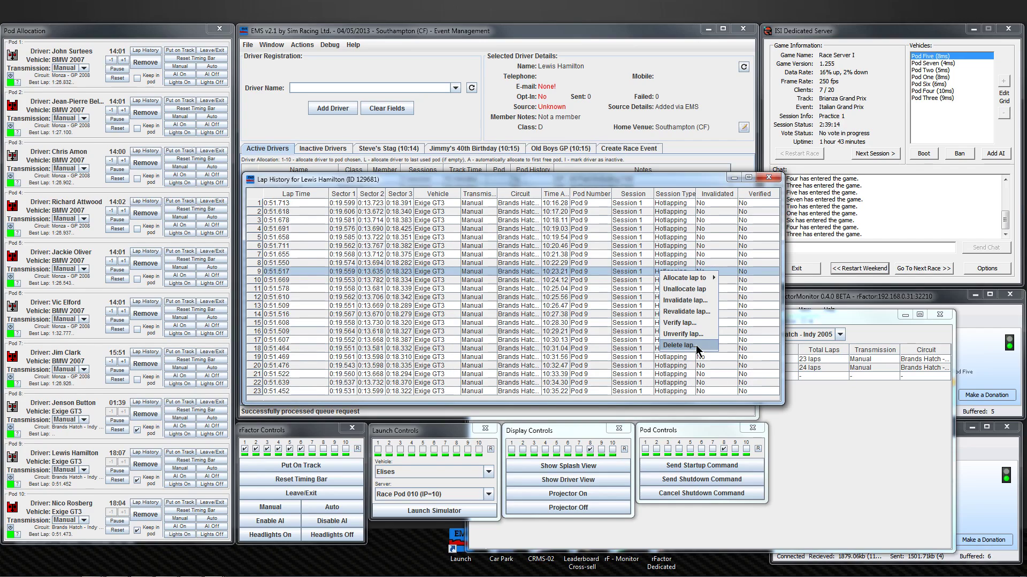
pyautogui.click(772, 178)
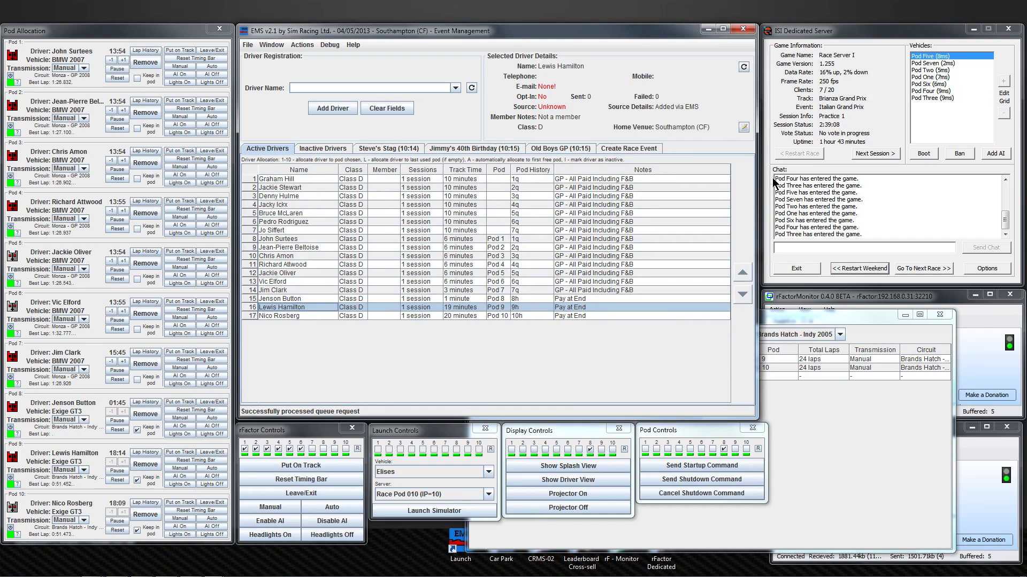
pyautogui.click(772, 178)
pyautogui.click(205, 469)
pyautogui.click(17, 486)
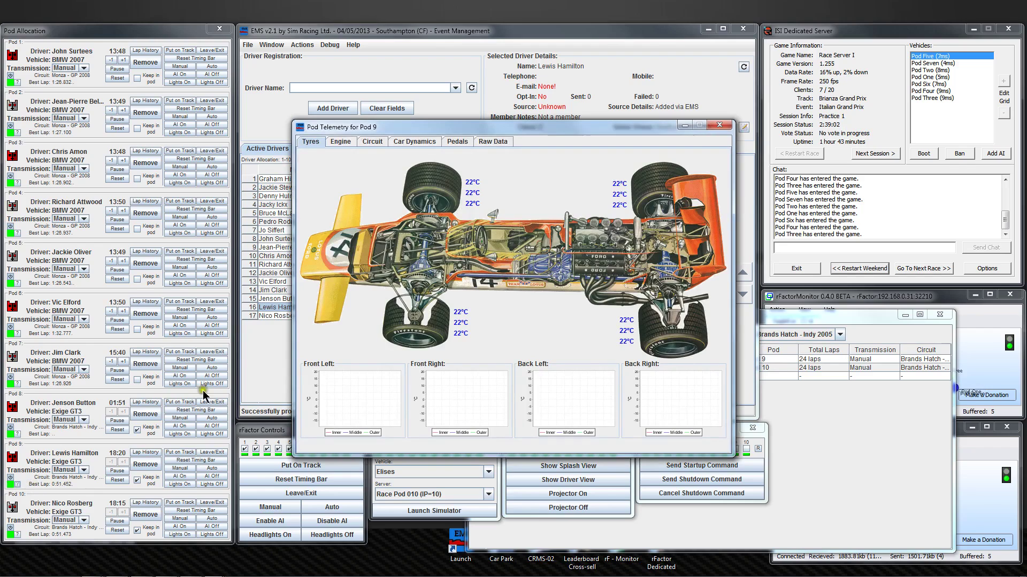
pyautogui.click(461, 143)
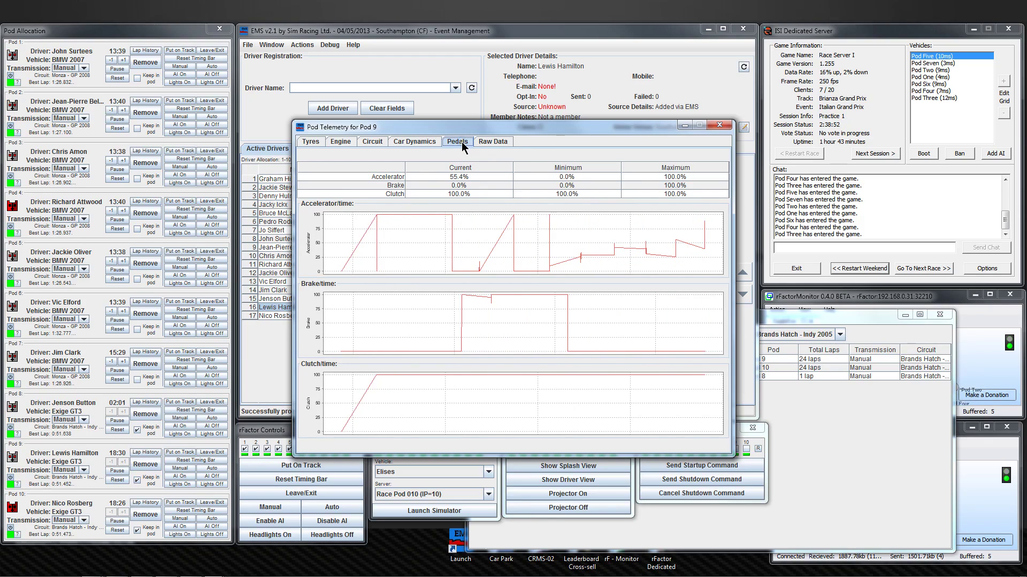
pyautogui.click(345, 141)
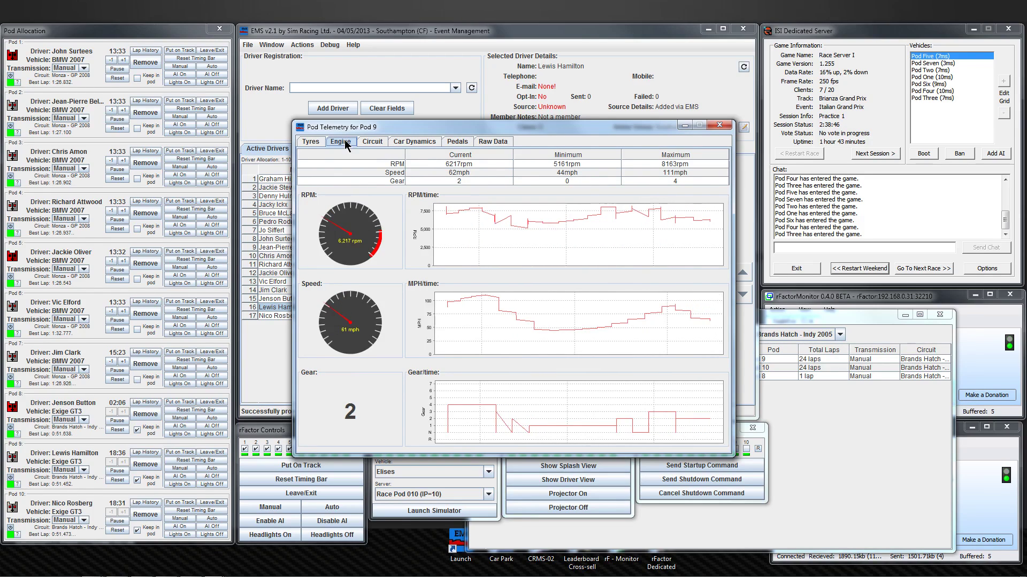
pyautogui.click(368, 142)
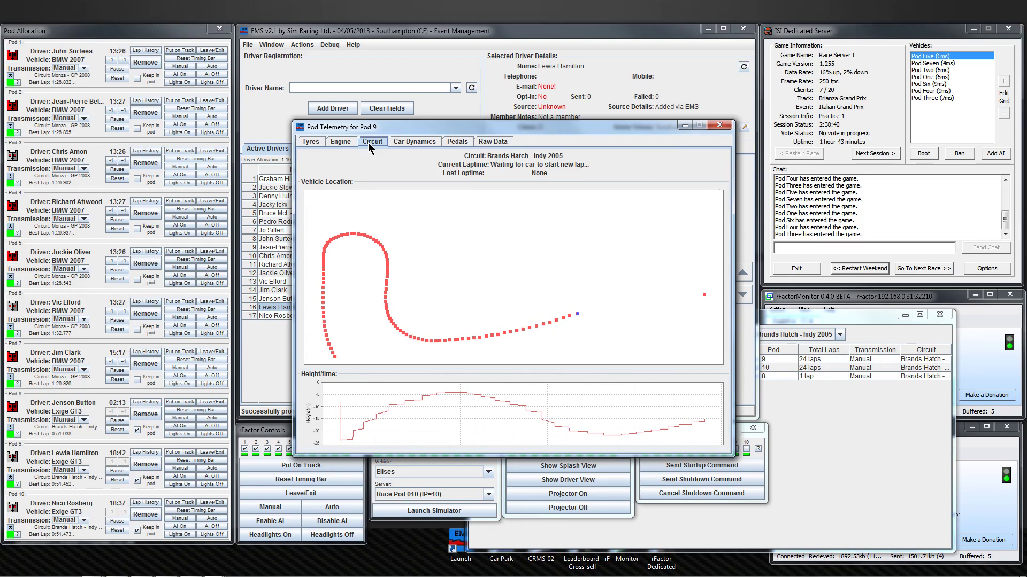
pyautogui.click(455, 142)
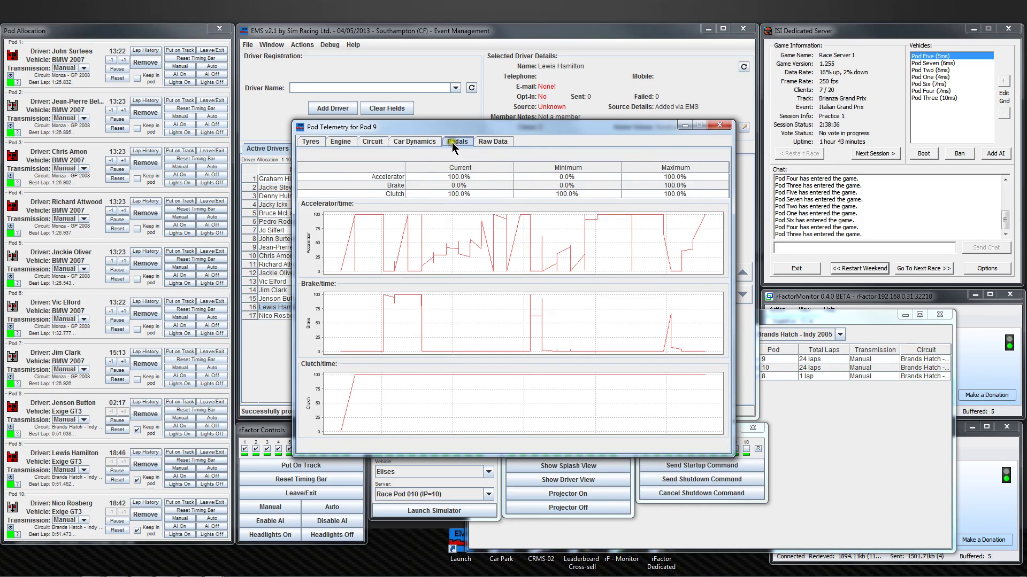
pyautogui.click(725, 127)
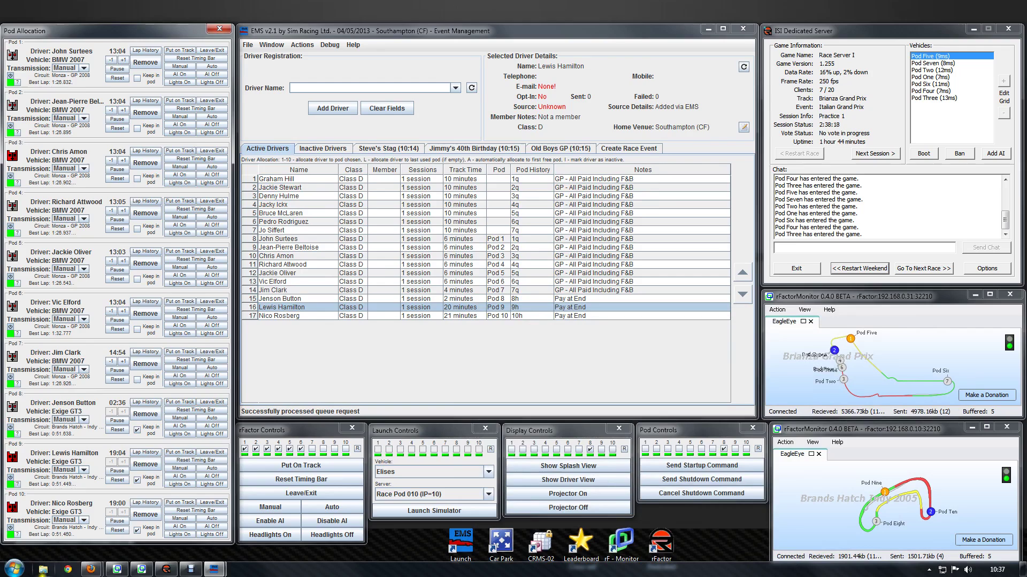
pyautogui.moveTo(90, 571)
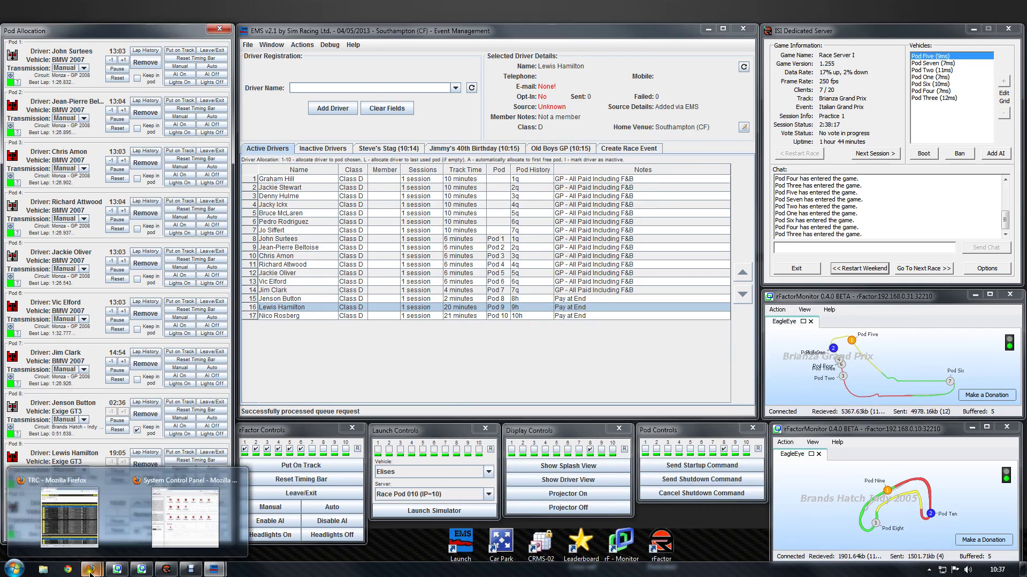
# Show the TRC Circuit Records for Brands Hatch - Indy 2005.
pyautogui.click(76, 522)
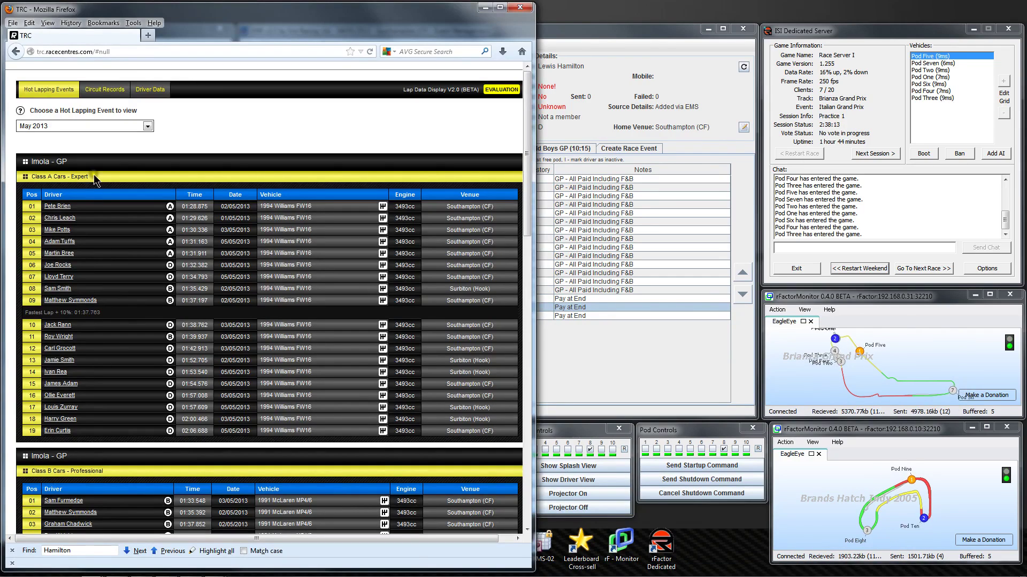
pyautogui.click(102, 91)
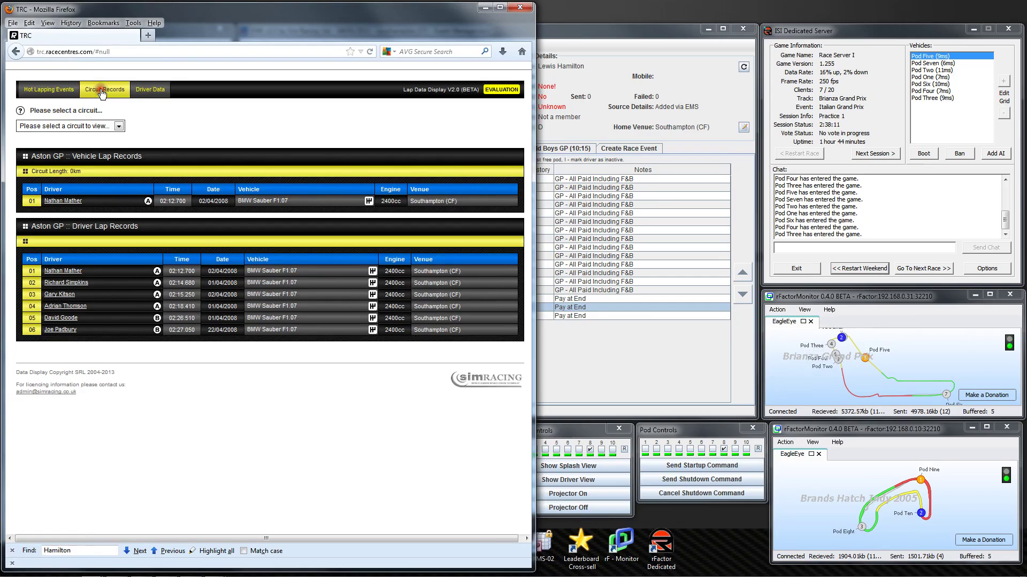
pyautogui.click(117, 126)
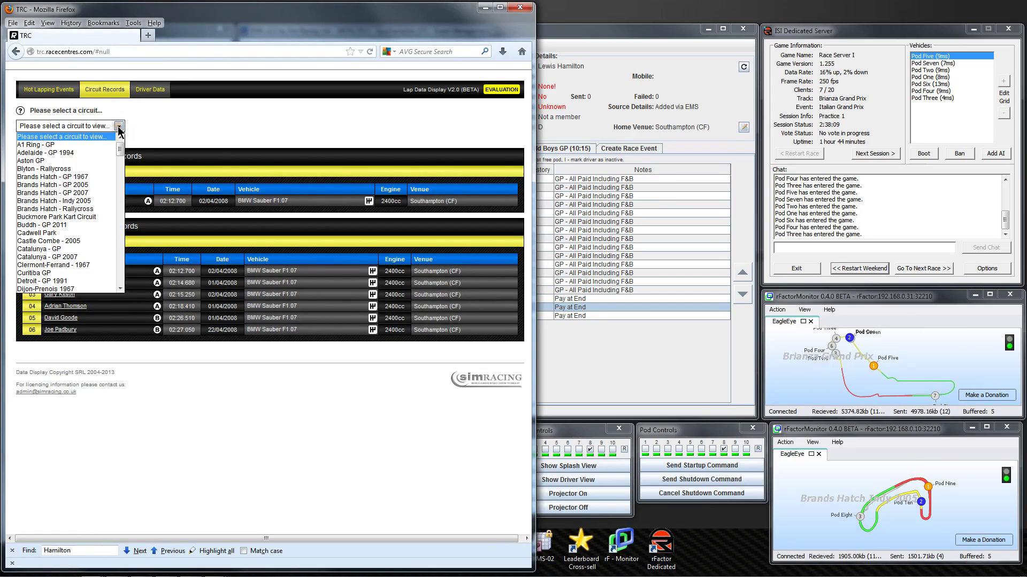
pyautogui.click(89, 201)
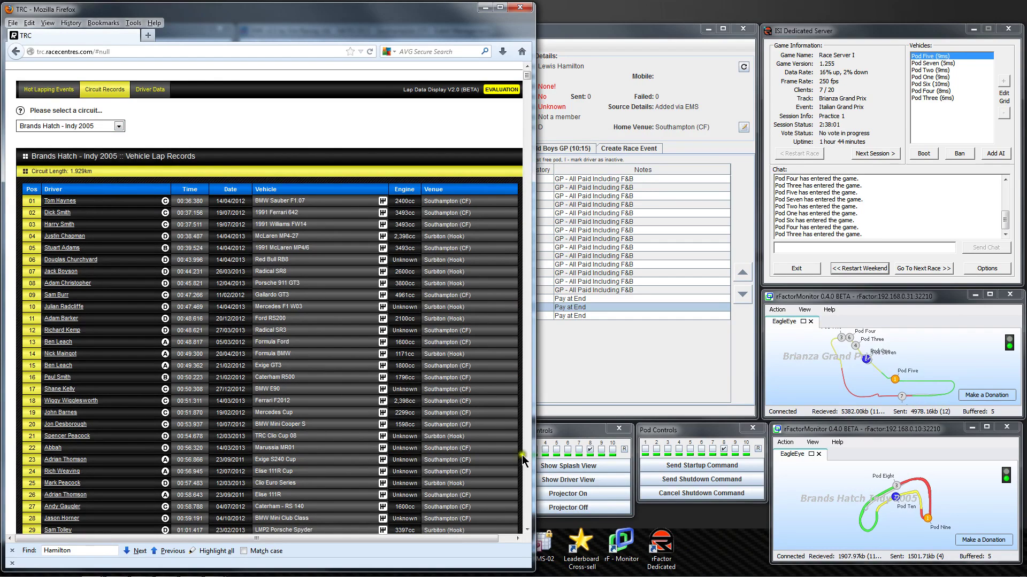
# Scroll down to today's entries and open the Pod 9 driver's personal lap data.
pyautogui.click(525, 489)
pyautogui.click(525, 489)
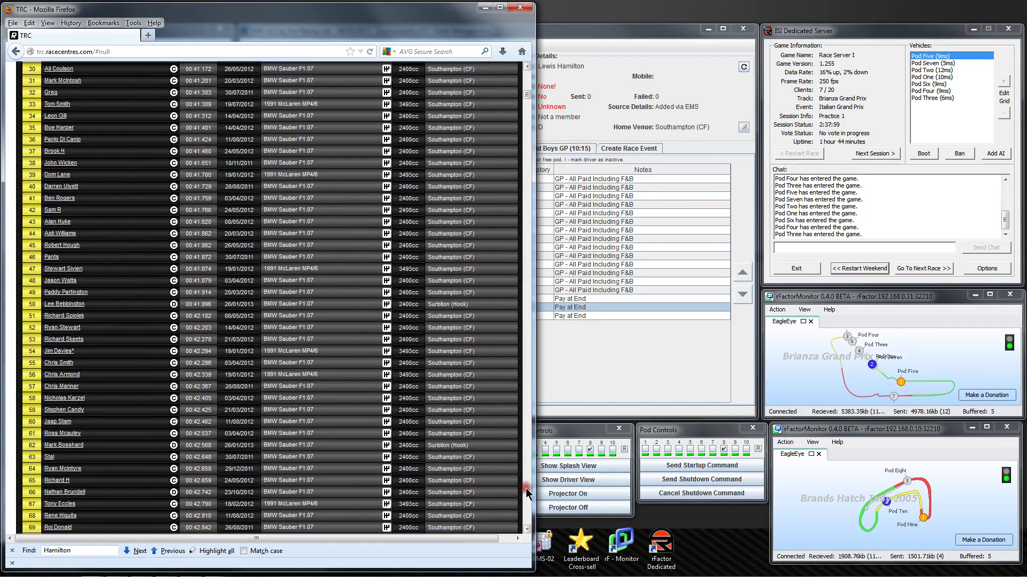
pyautogui.click(526, 489)
pyautogui.click(526, 489)
pyautogui.click(526, 489)
pyautogui.click(526, 489)
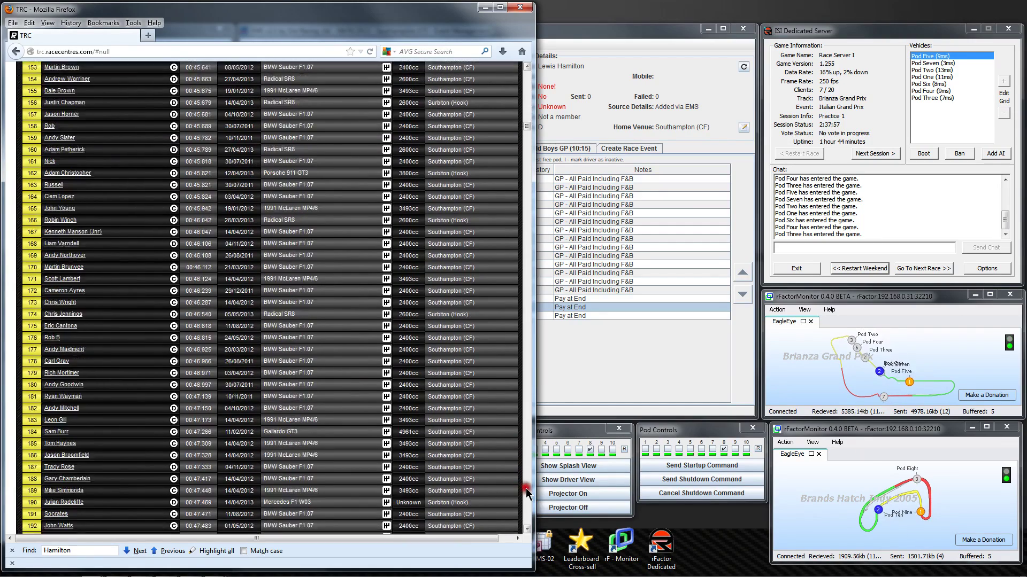
pyautogui.click(526, 488)
pyautogui.click(526, 489)
pyautogui.click(526, 489)
pyautogui.click(526, 488)
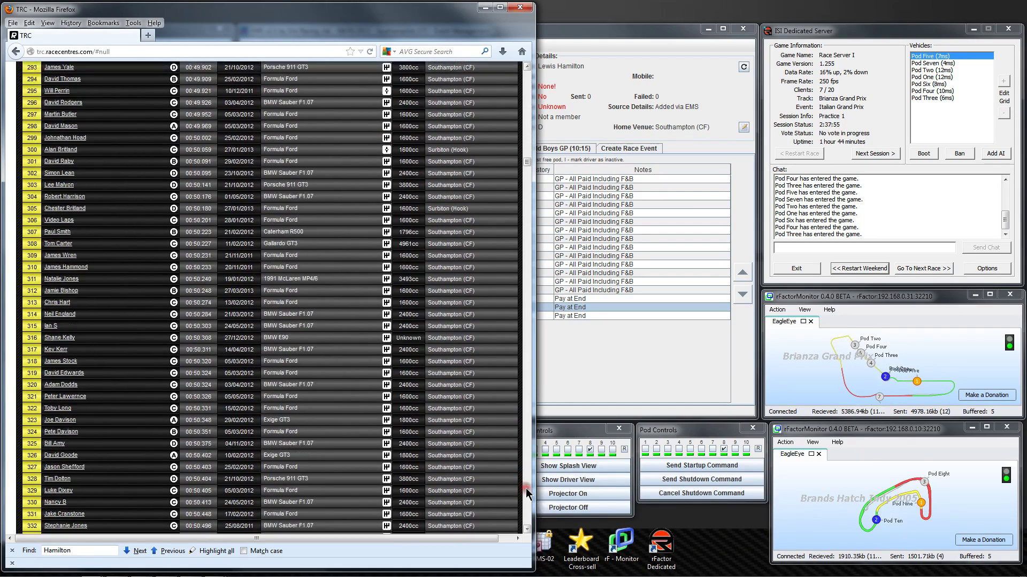
pyautogui.click(526, 488)
pyautogui.click(525, 489)
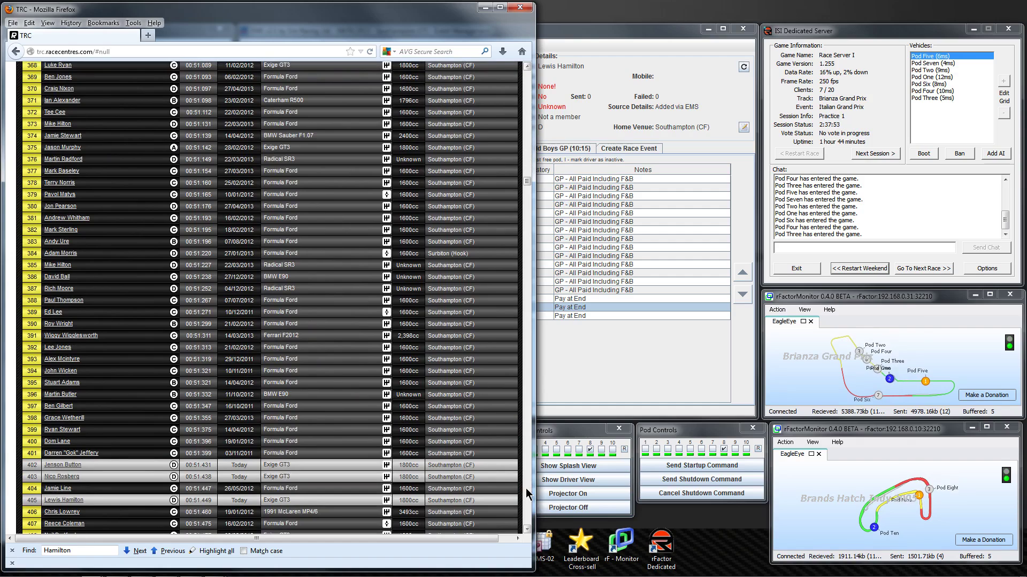
pyautogui.click(526, 530)
pyautogui.scroll(-6, 527, 535)
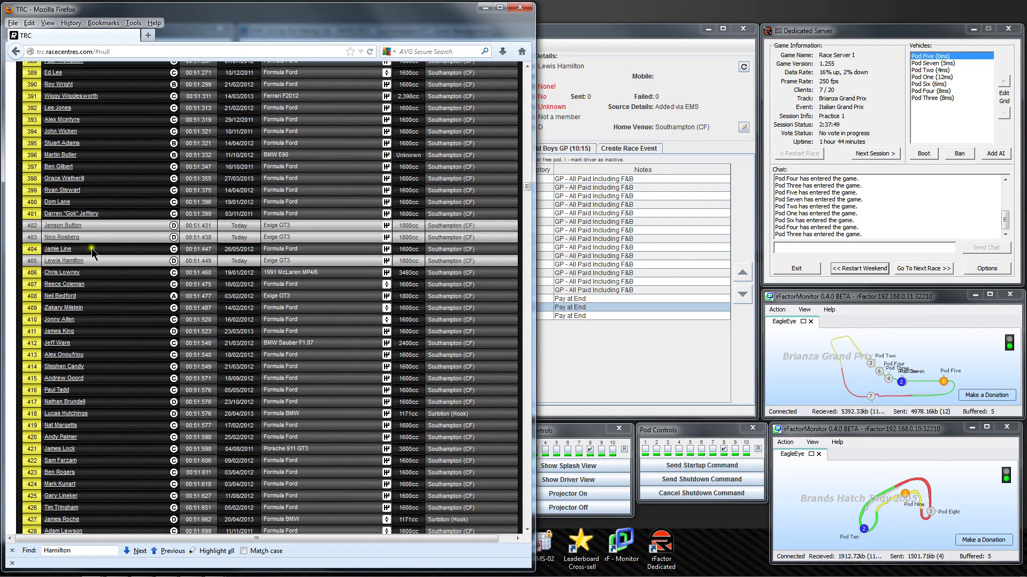
pyautogui.click(73, 262)
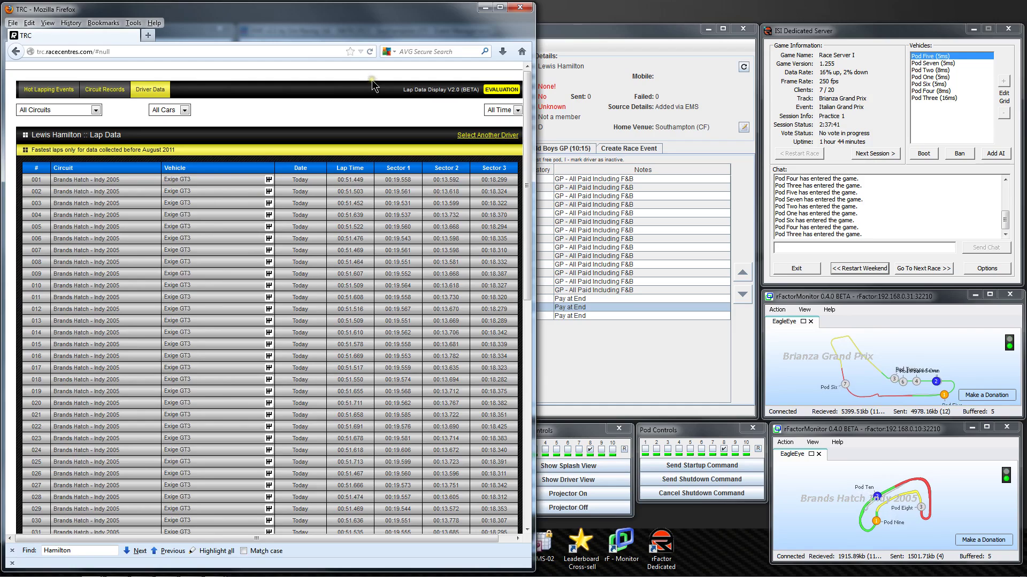
# Edit the May 2013 Hot Lapping event in the System Control Panel, dismissing the existing-laps warning.
pyautogui.moveTo(197, 575)
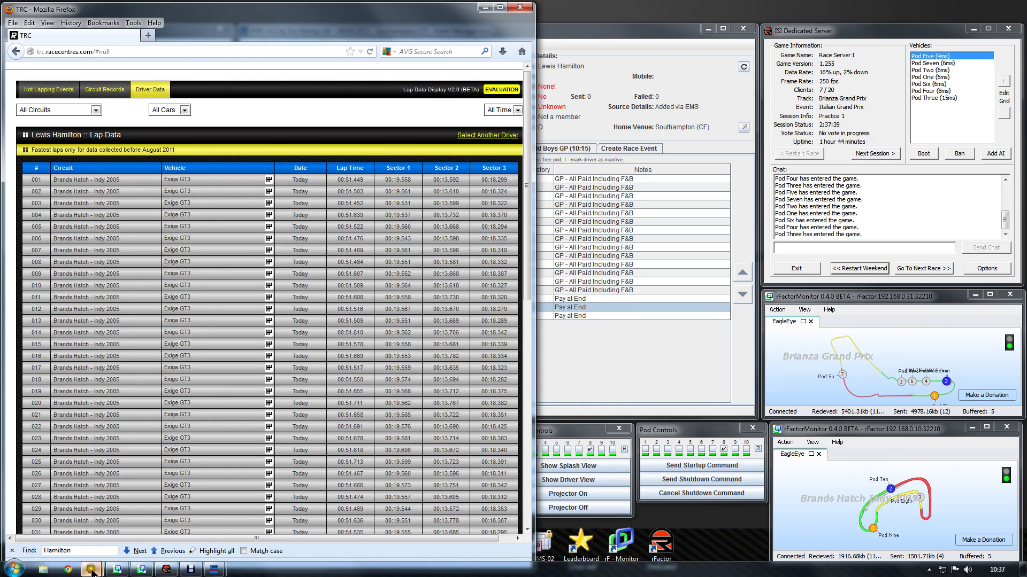
pyautogui.moveTo(92, 571)
pyautogui.click(182, 529)
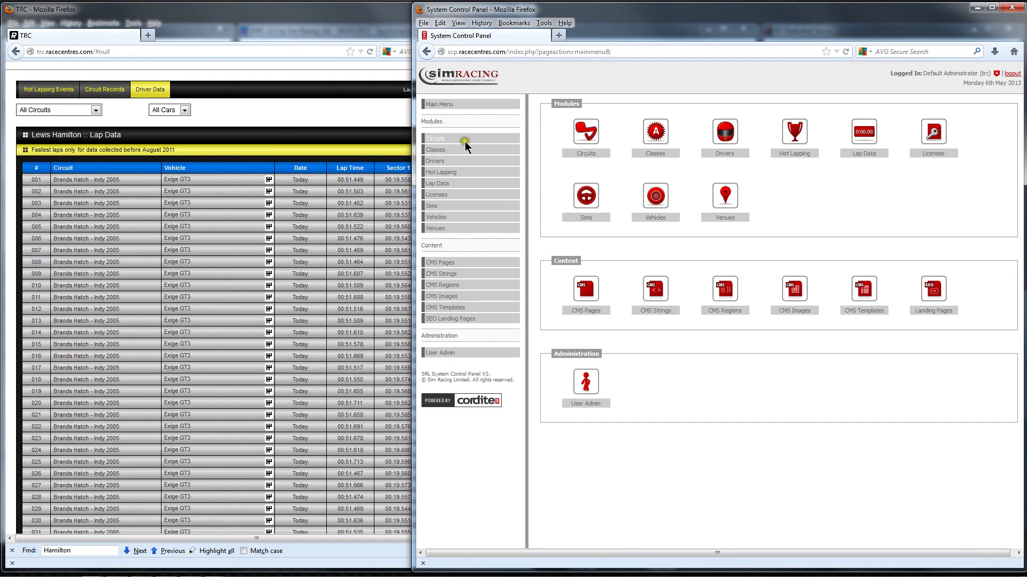
pyautogui.click(440, 172)
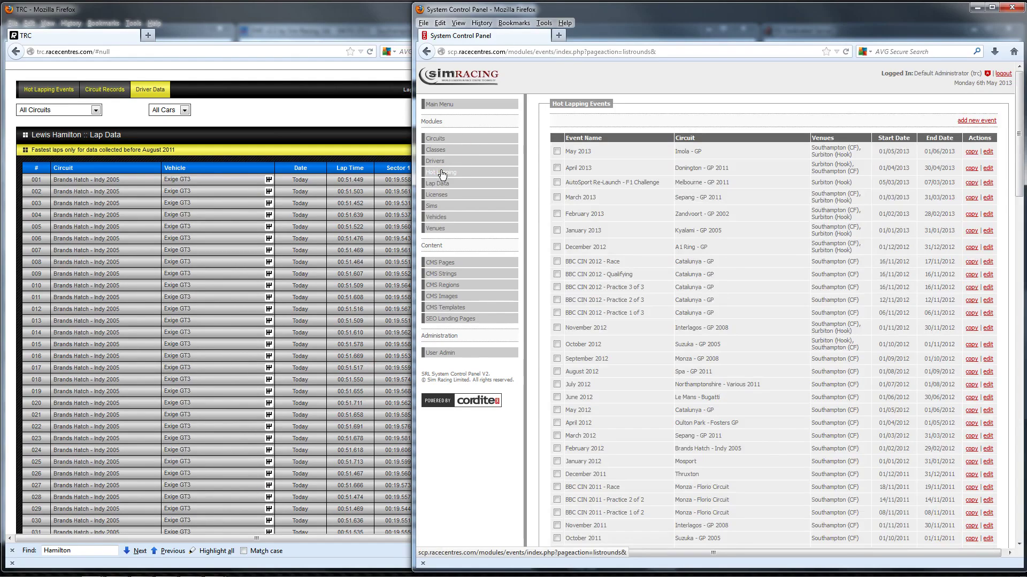
pyautogui.click(987, 152)
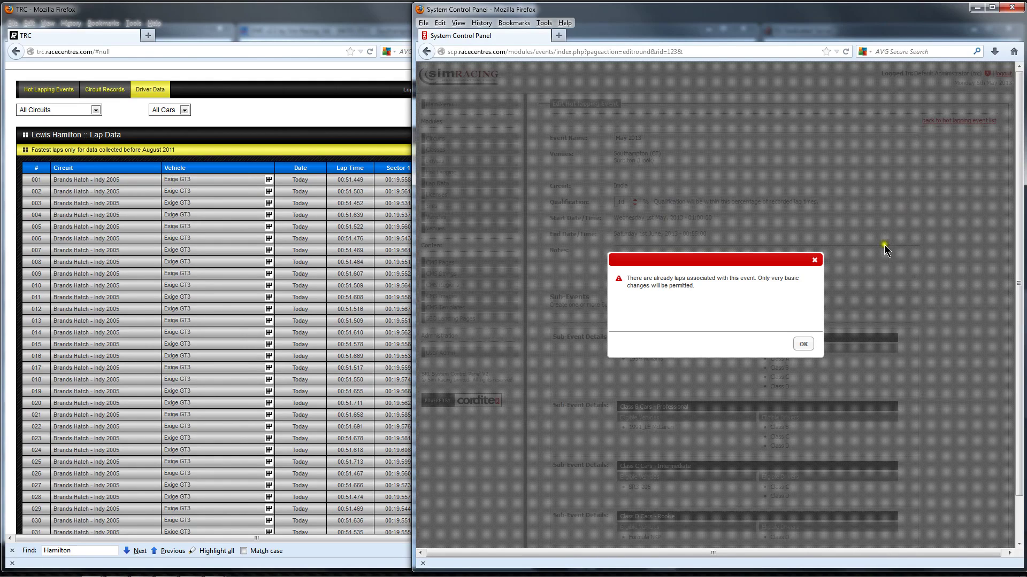
pyautogui.click(804, 345)
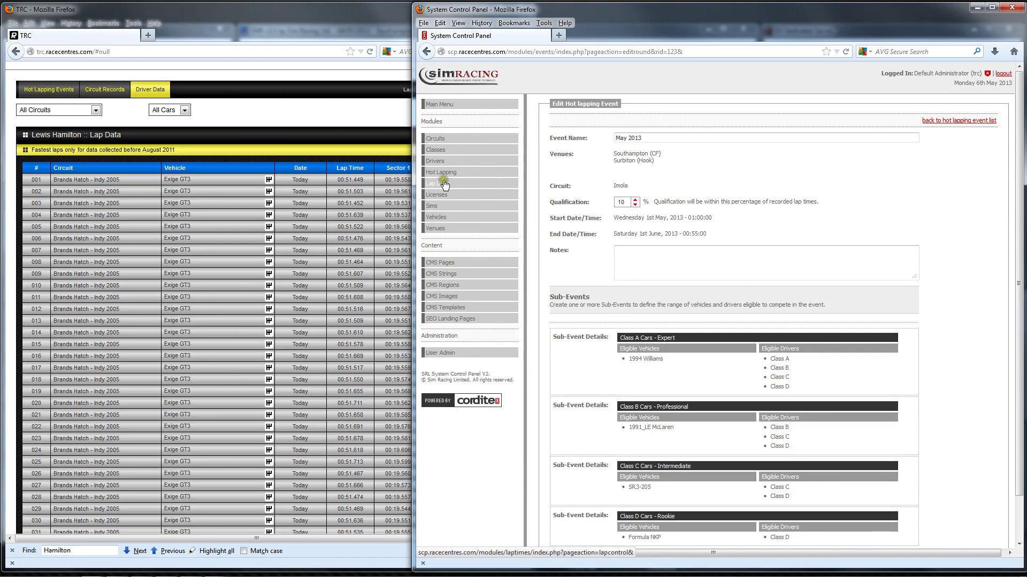
# Browse the Vehicles list, scrolling to the bottom and back to the top.
pyautogui.click(435, 219)
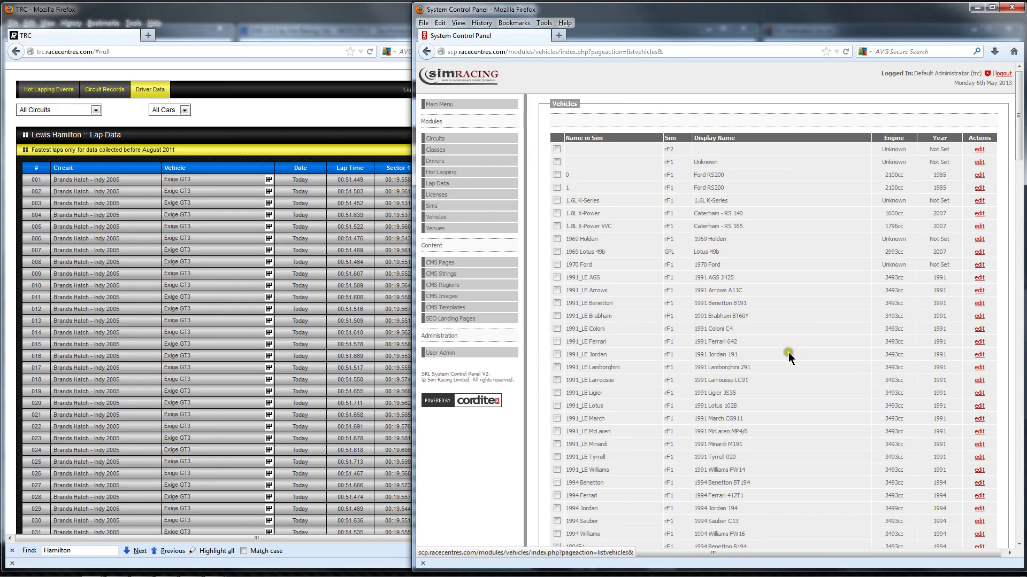
pyautogui.click(1019, 537)
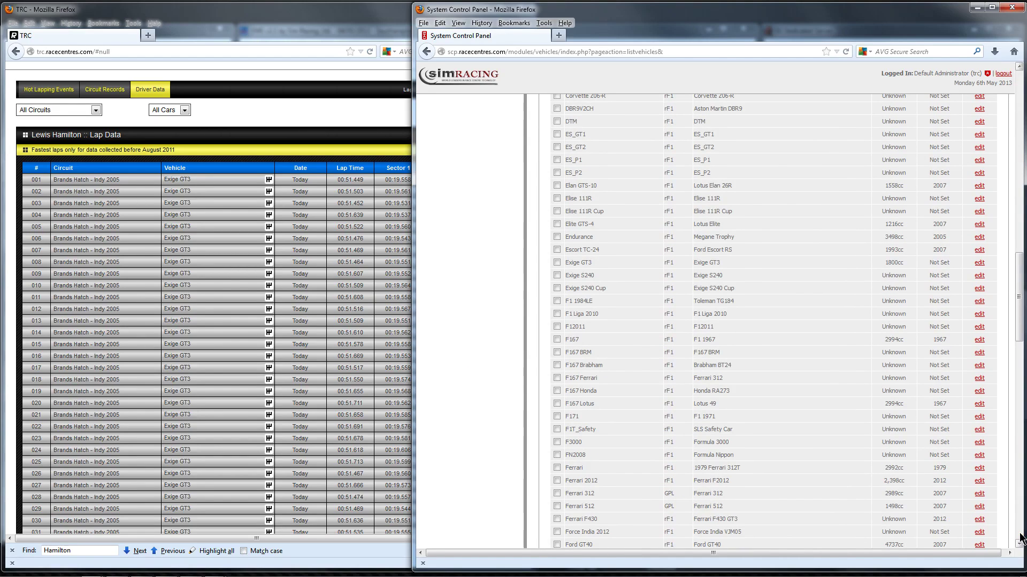
pyautogui.click(1020, 537)
pyautogui.click(1019, 538)
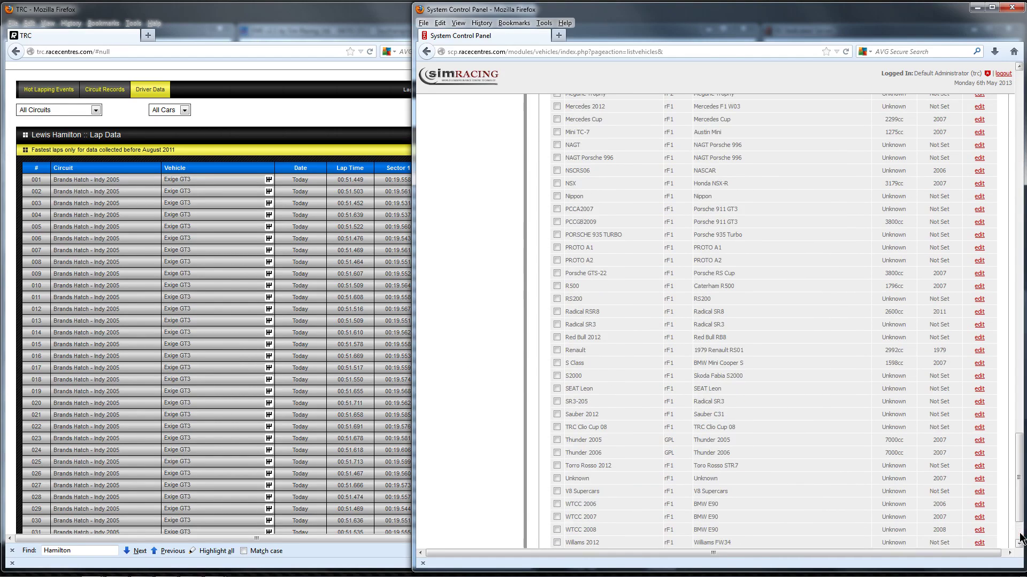
pyautogui.click(1019, 83)
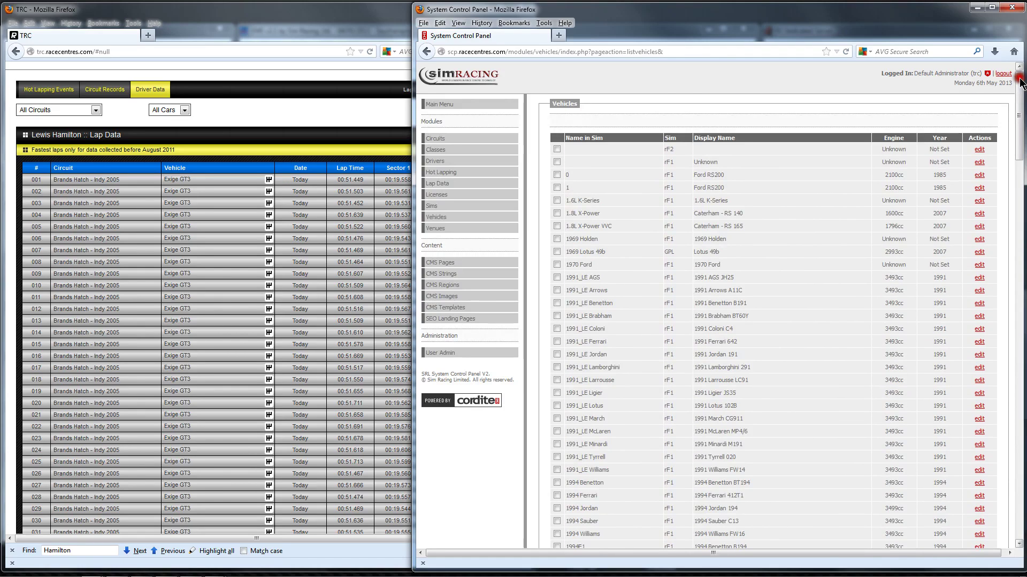
# Open Brands Hatch from Circuits for editing, then go to the Lap Data sessions page.
pyautogui.click(440, 139)
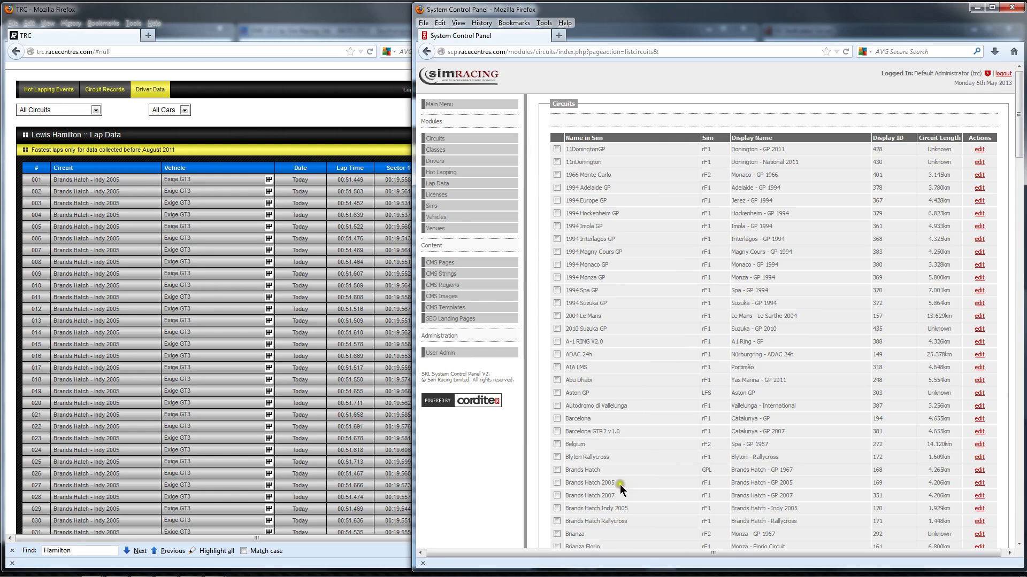
pyautogui.click(977, 470)
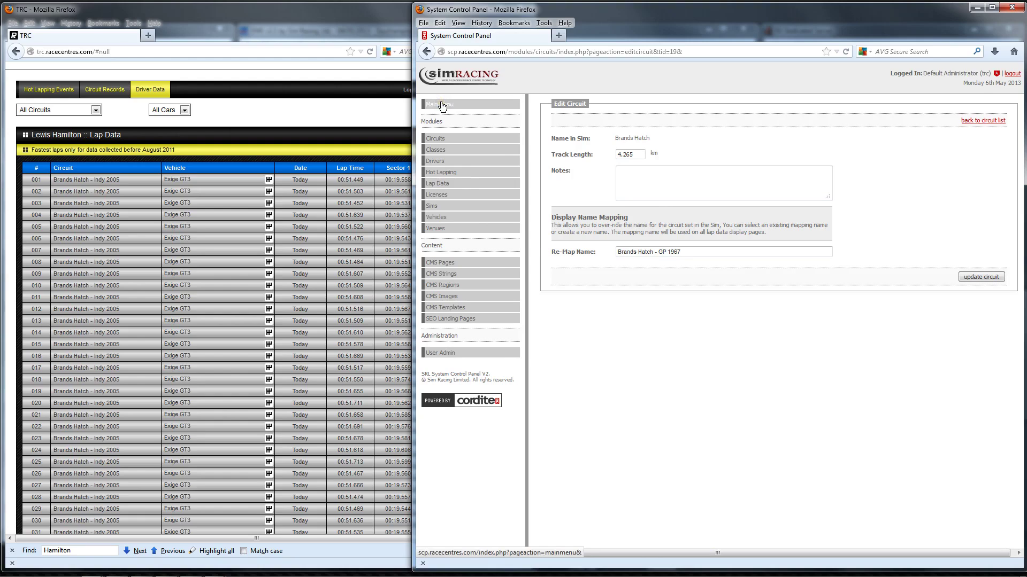
pyautogui.click(446, 187)
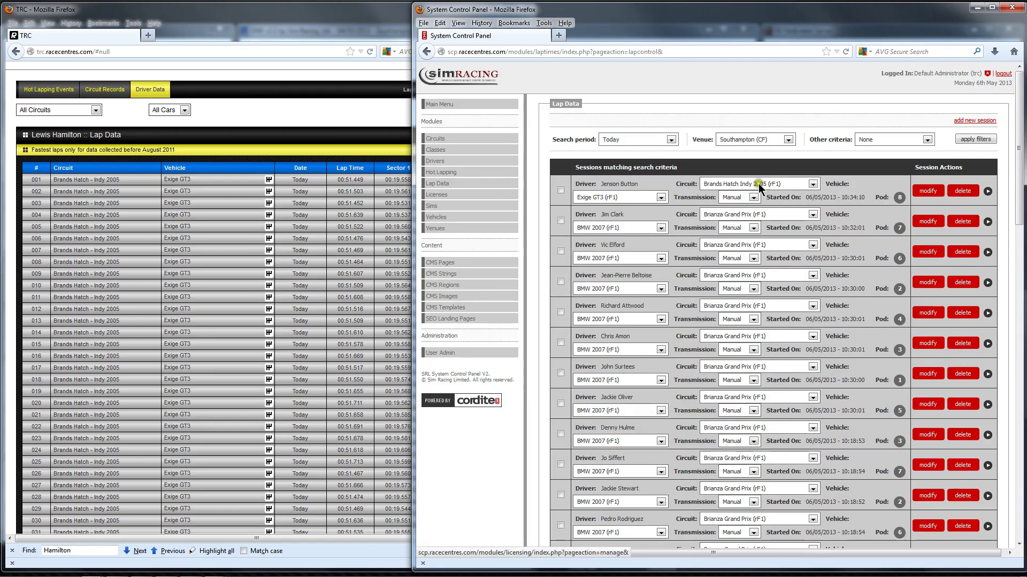
# Filter the lap data sessions to yesterday's search period.
pyautogui.click(670, 139)
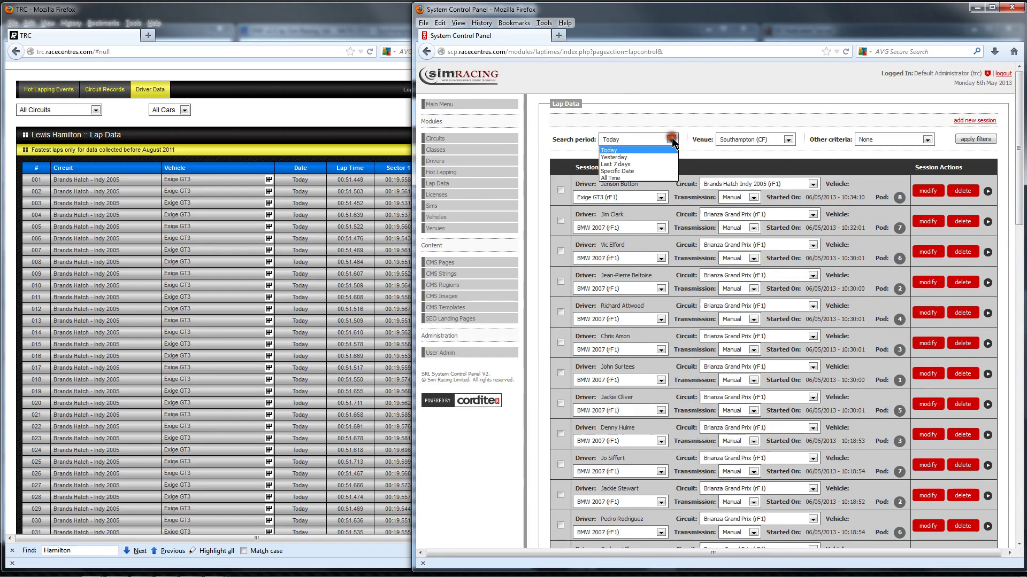
pyautogui.click(635, 156)
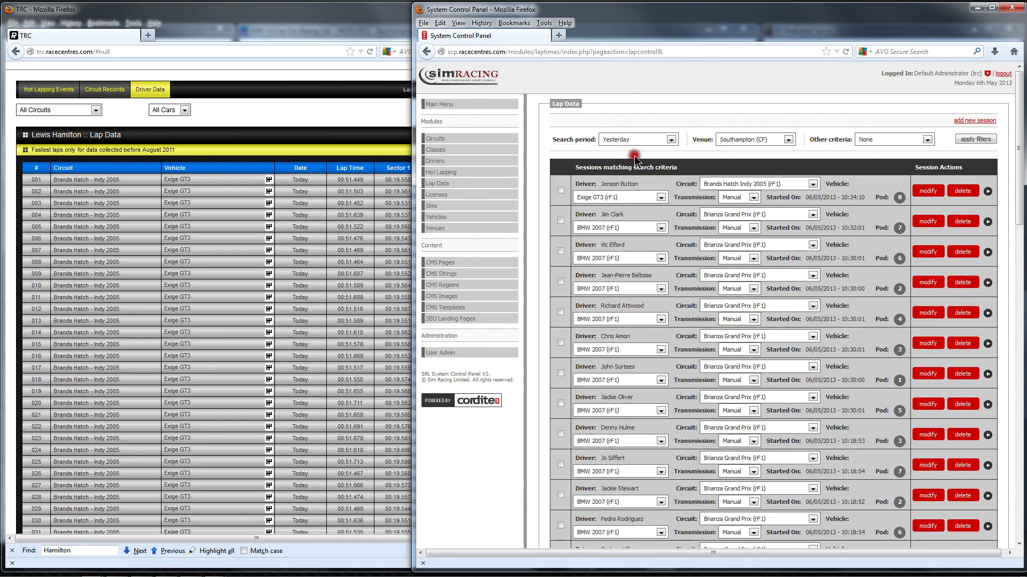
pyautogui.click(984, 143)
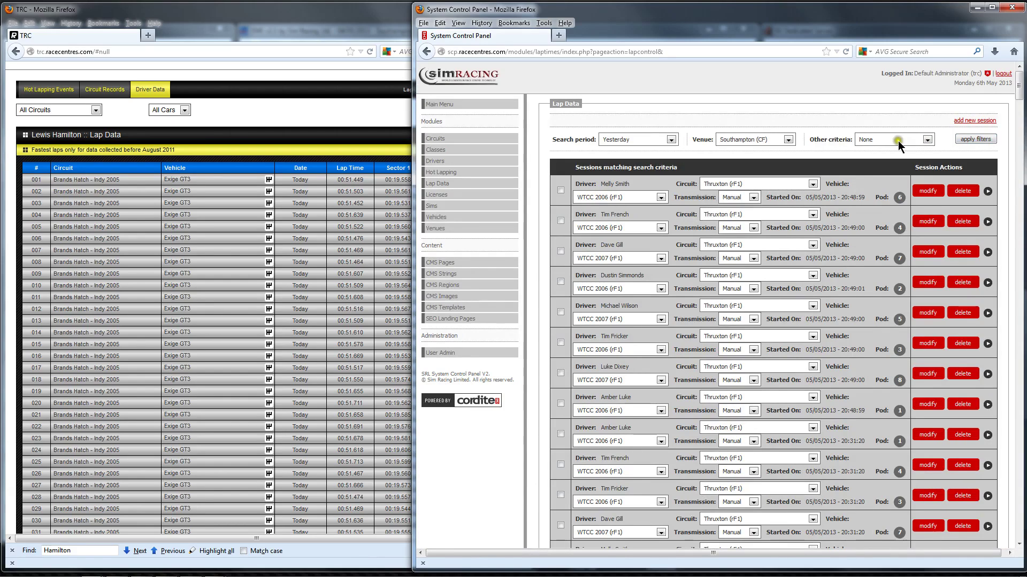
# Return the search period to Today and expand the Pod 8 session's laps.
pyautogui.click(670, 140)
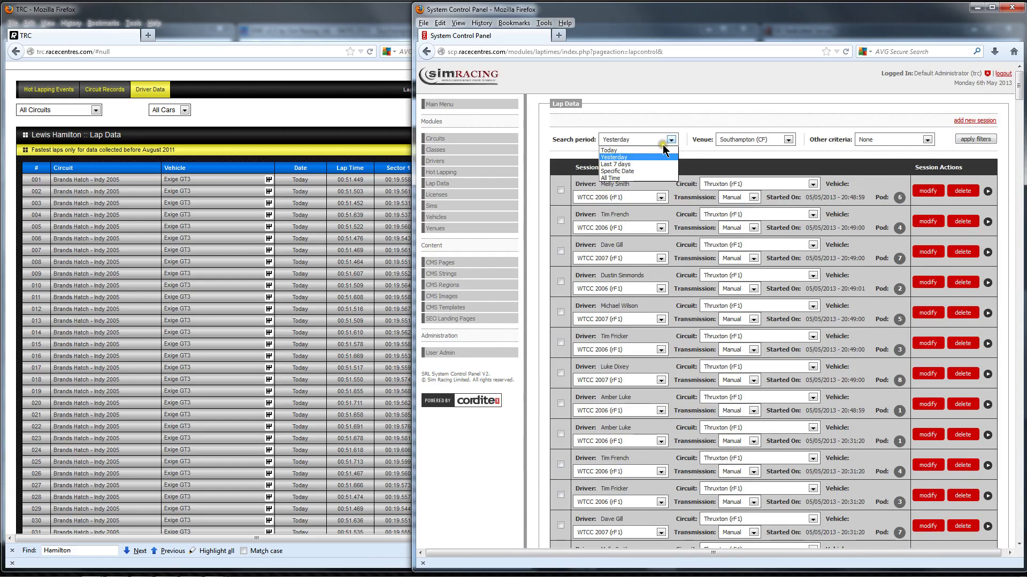
pyautogui.click(671, 151)
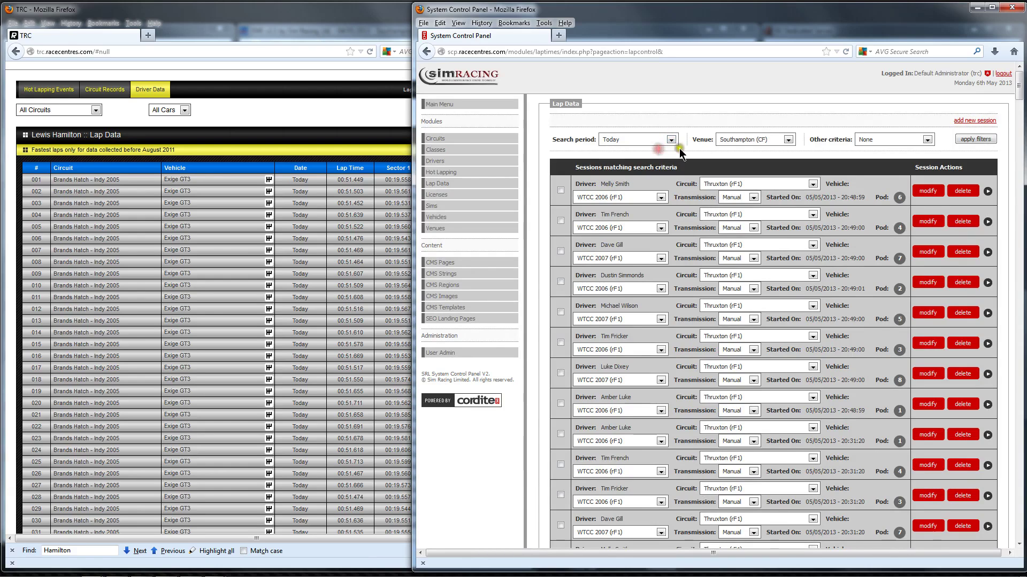
pyautogui.click(975, 140)
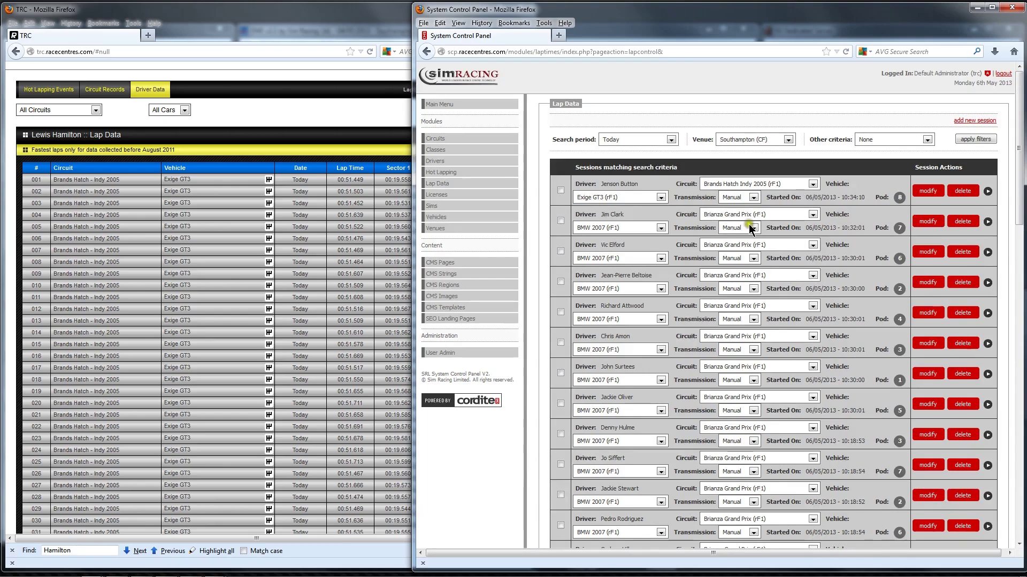
pyautogui.click(988, 191)
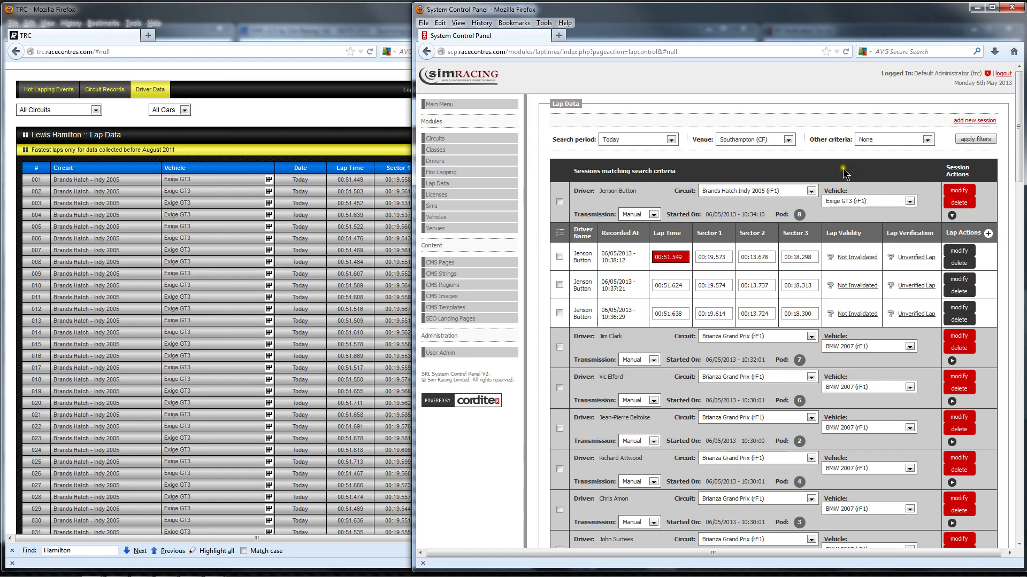
# Minimize the control panel and lap data windows and switch to the Old Boys GP event.
pyautogui.click(978, 8)
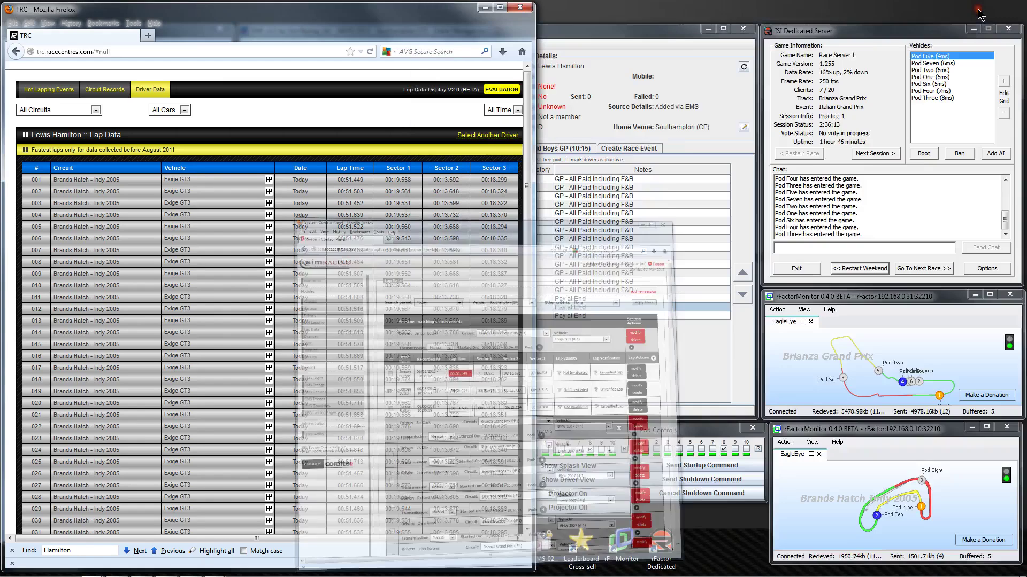
pyautogui.click(490, 11)
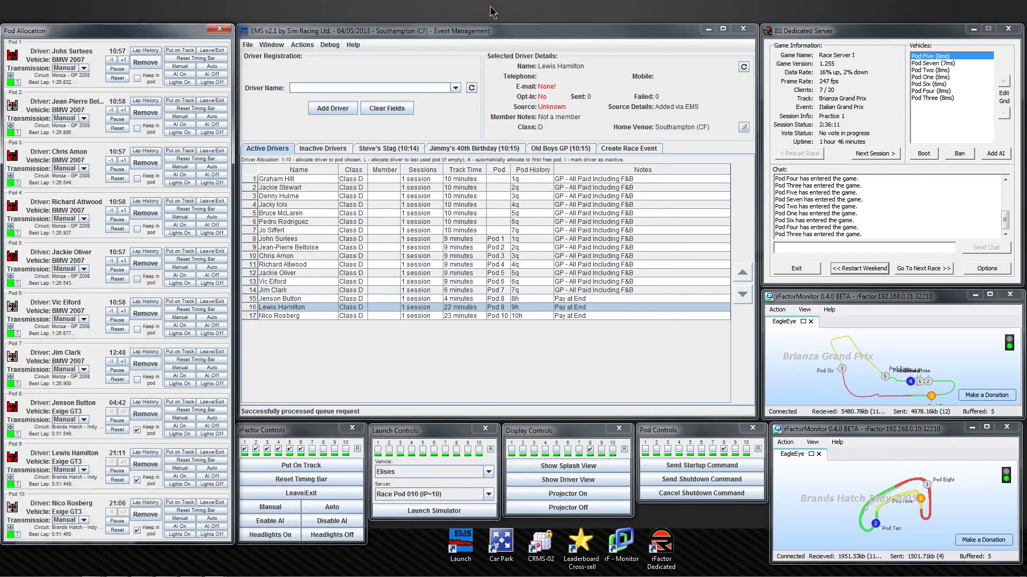
pyautogui.click(564, 150)
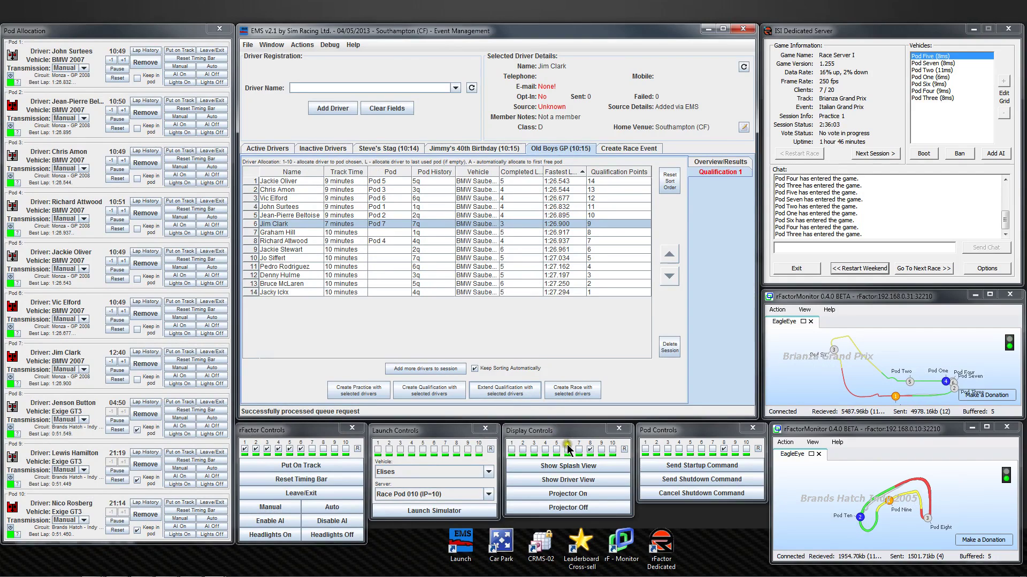
# Send the splash view to pods 1–7 and advance the server to Qualifying.
pyautogui.click(624, 449)
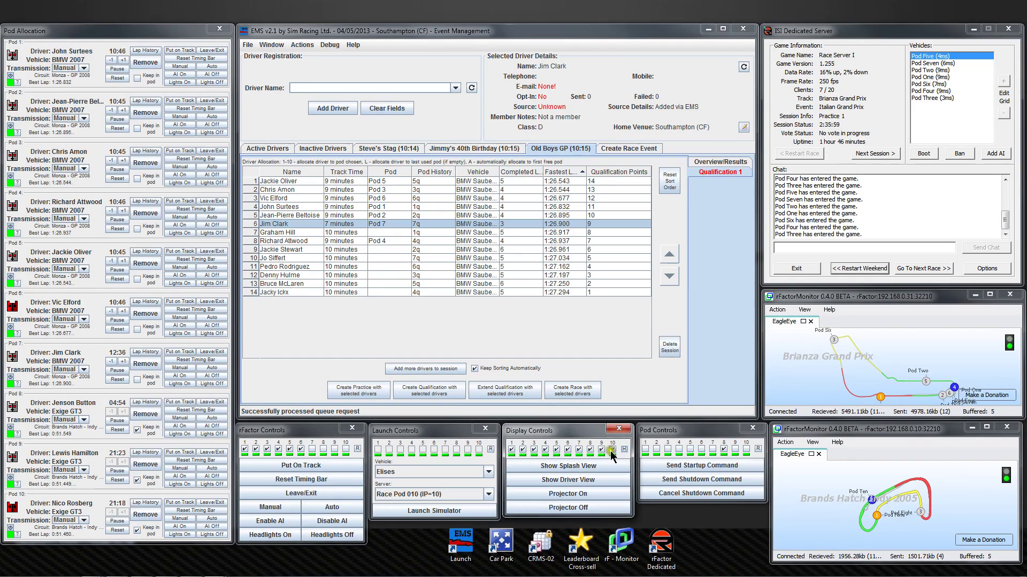
pyautogui.click(601, 449)
pyautogui.click(590, 449)
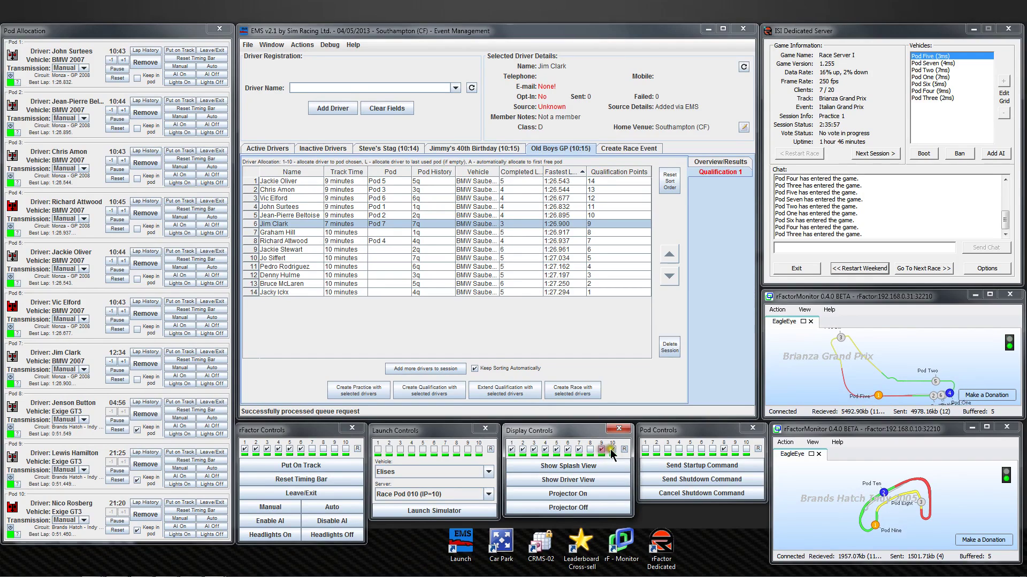
pyautogui.click(613, 449)
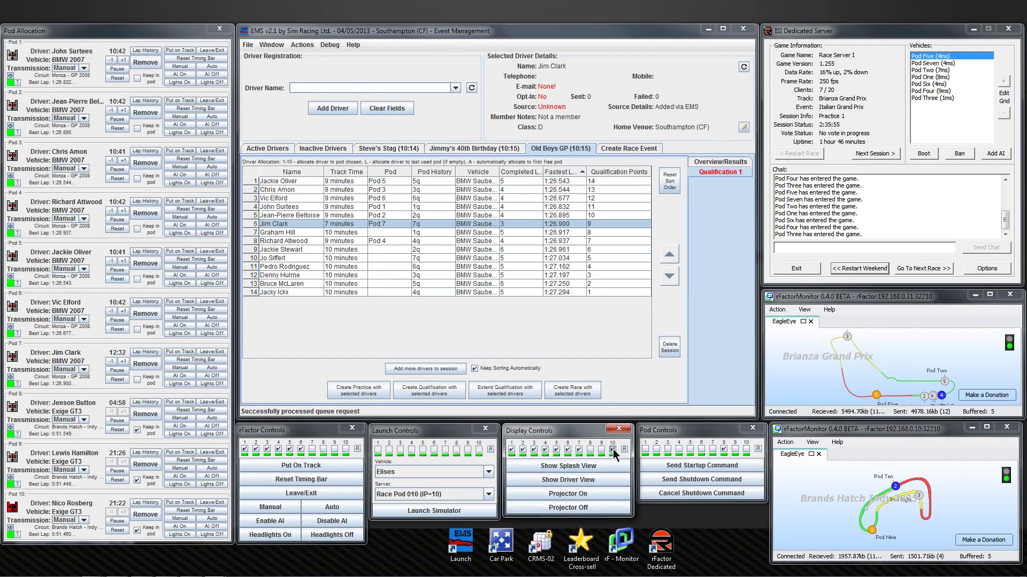
pyautogui.click(589, 468)
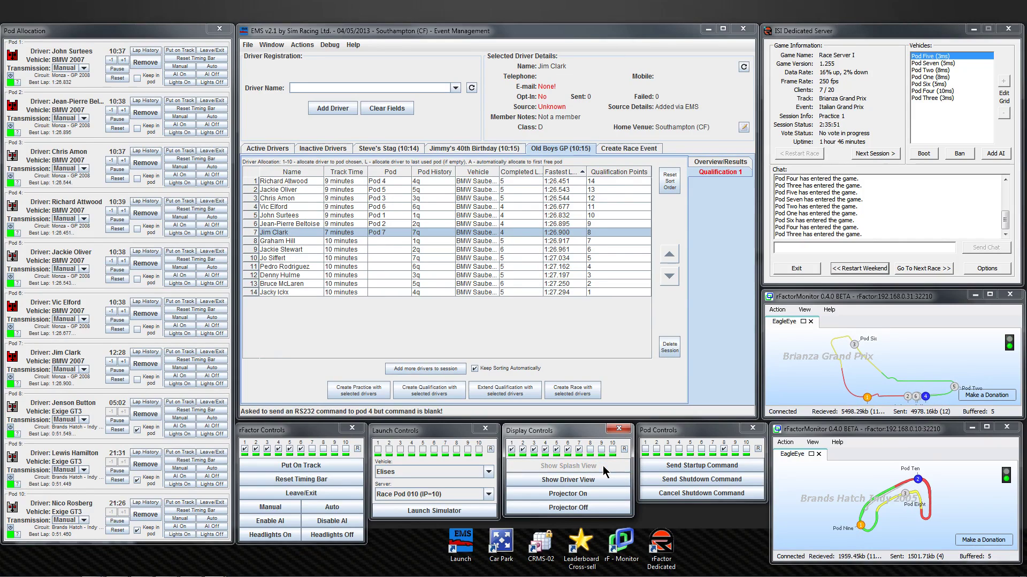
pyautogui.click(602, 467)
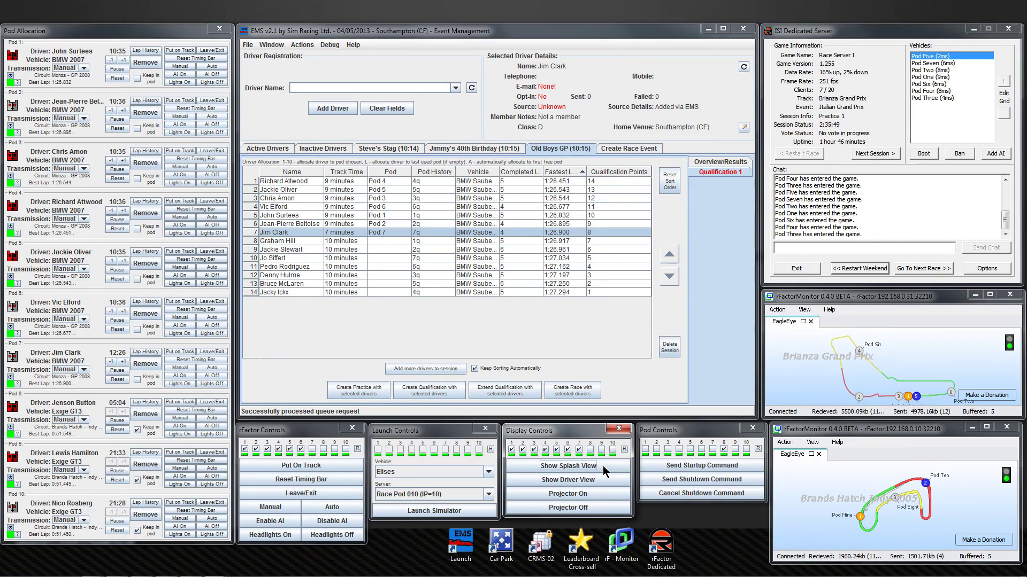
pyautogui.click(879, 154)
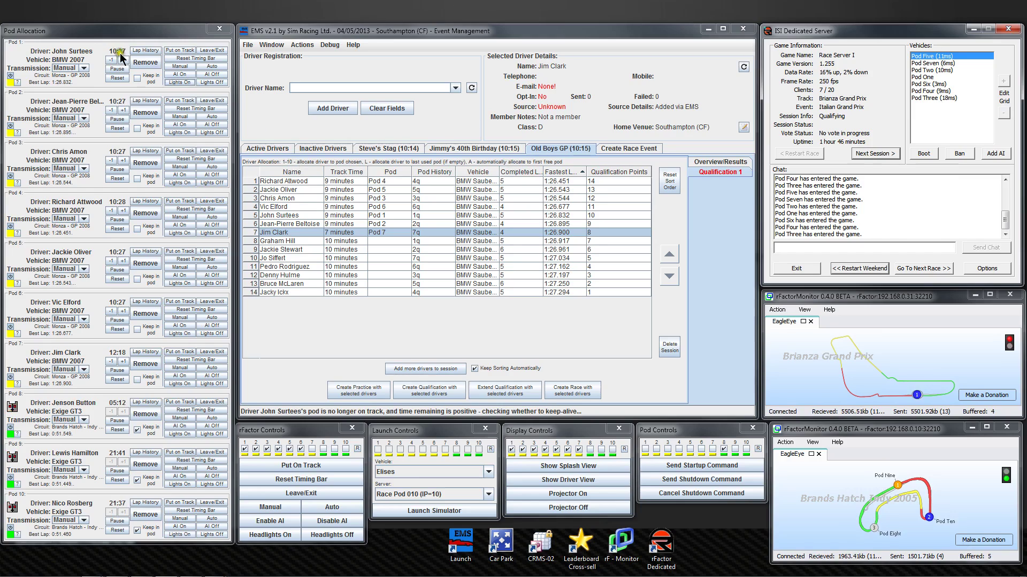
# Remove the drivers from pods 1 through 7 and show the overall results standings.
pyautogui.click(145, 63)
pyautogui.click(146, 112)
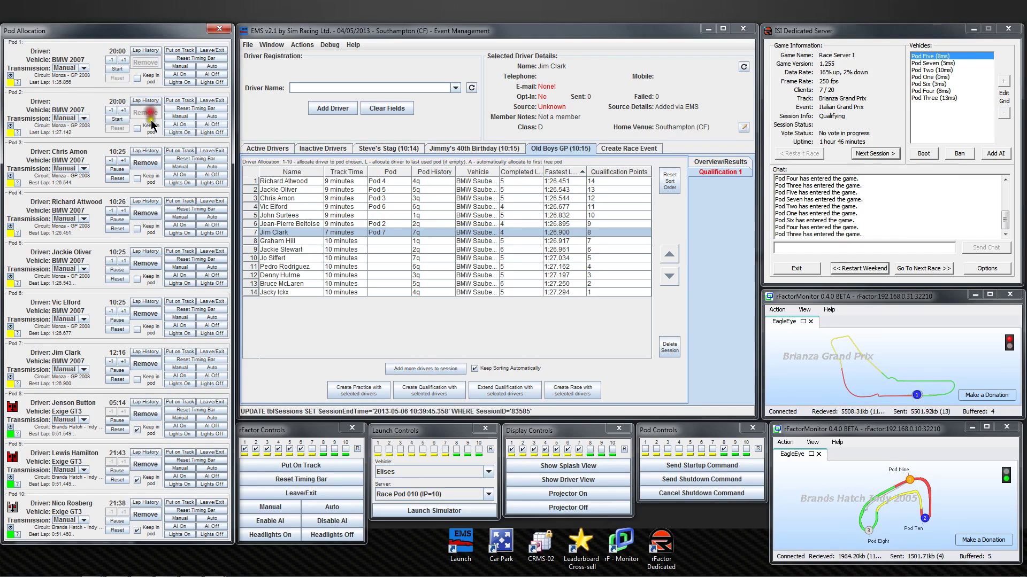
pyautogui.click(154, 164)
pyautogui.click(146, 213)
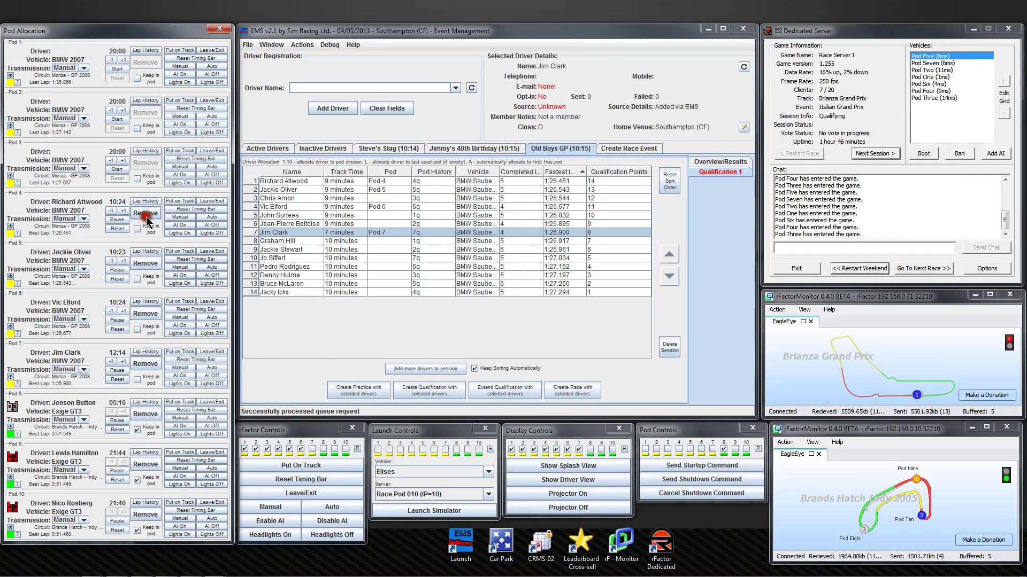
pyautogui.click(143, 264)
pyautogui.click(150, 314)
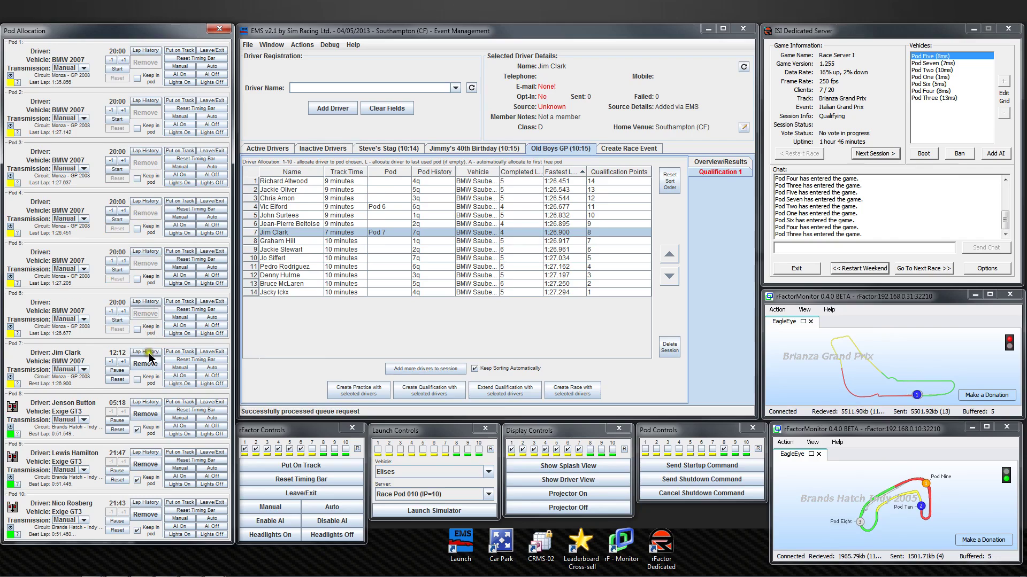
pyautogui.click(147, 365)
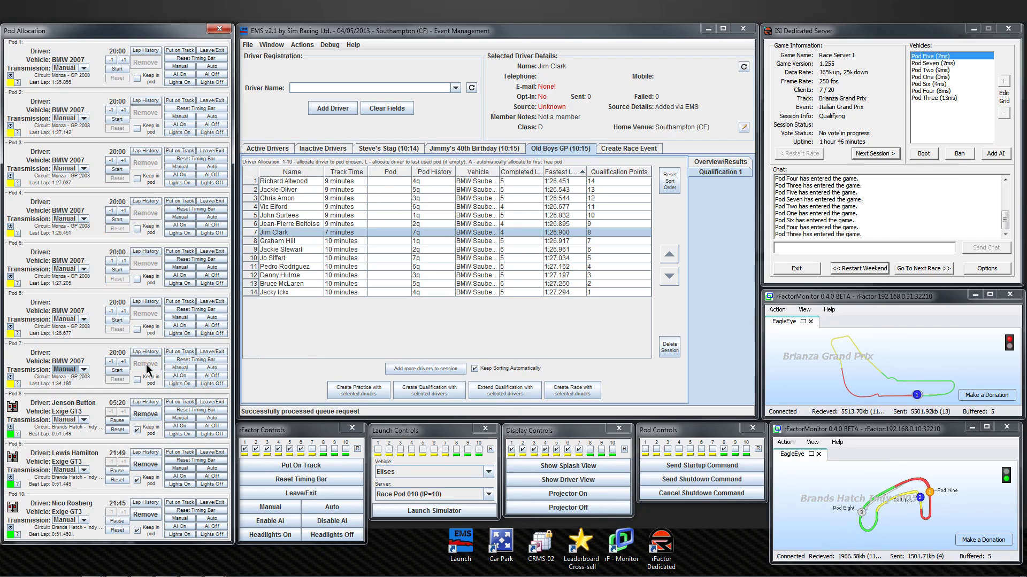
pyautogui.click(726, 162)
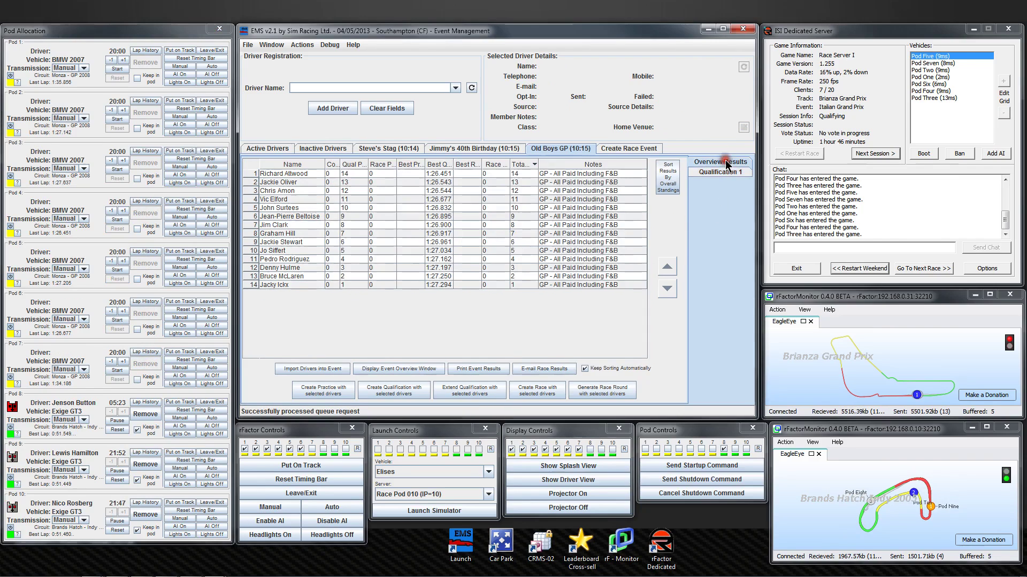
# Generate a 7-pod race round from all 14 drivers sorted by overall standings, then view Race 1.
pyautogui.click(270, 166)
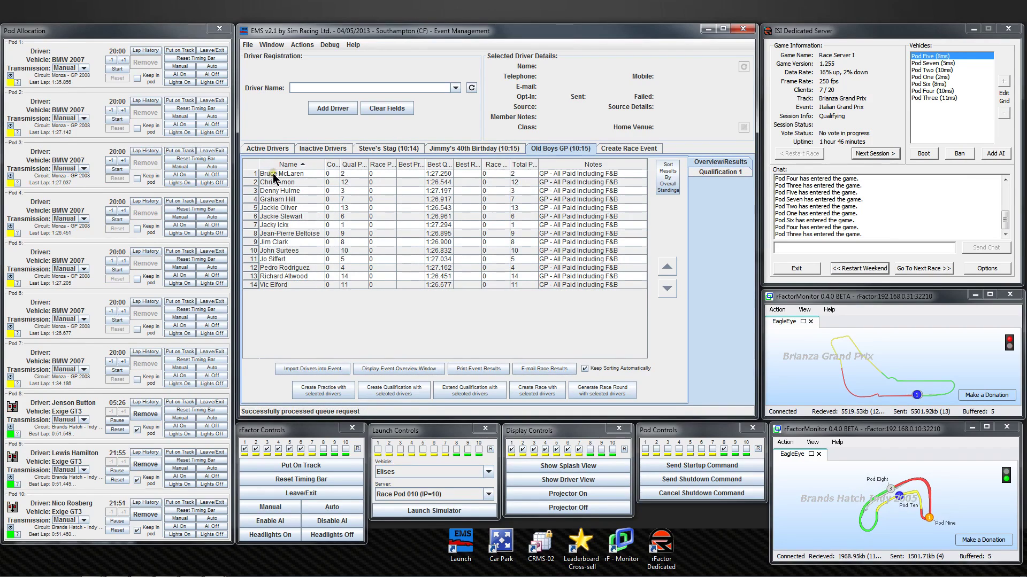
pyautogui.click(670, 185)
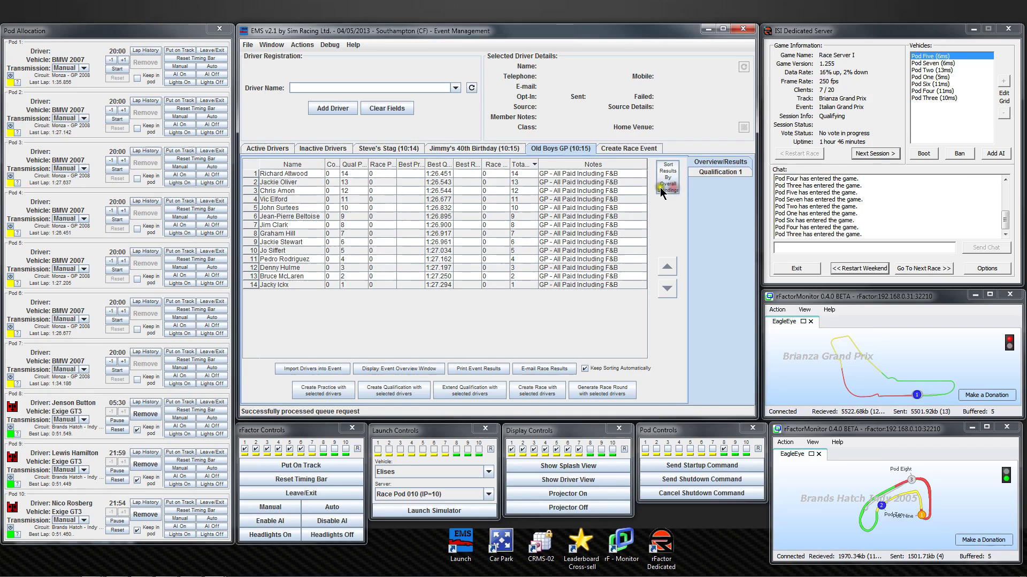
pyautogui.click(289, 173)
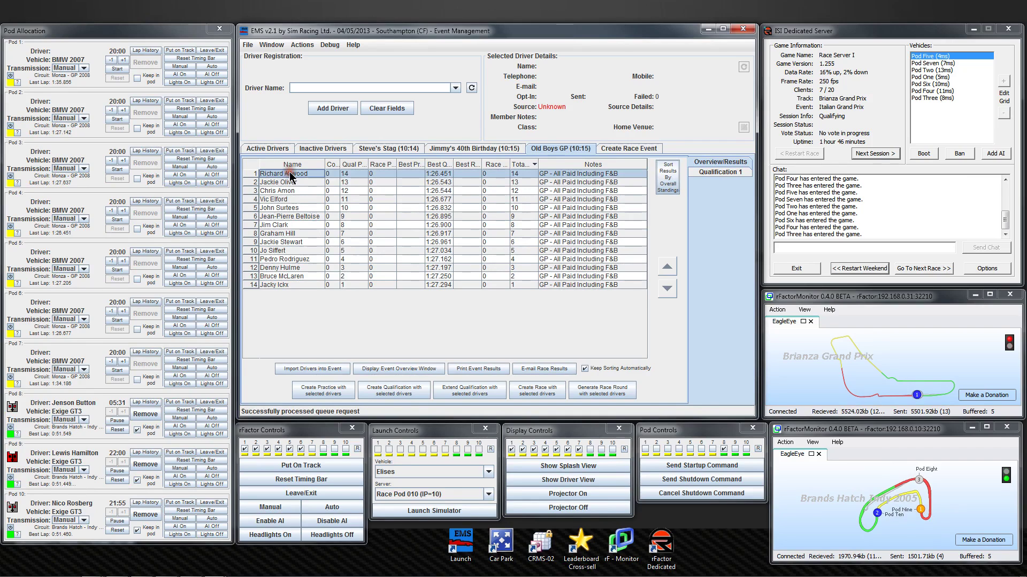
pyautogui.keyDown('shift'); pyautogui.click(289, 284); pyautogui.keyUp('shift')
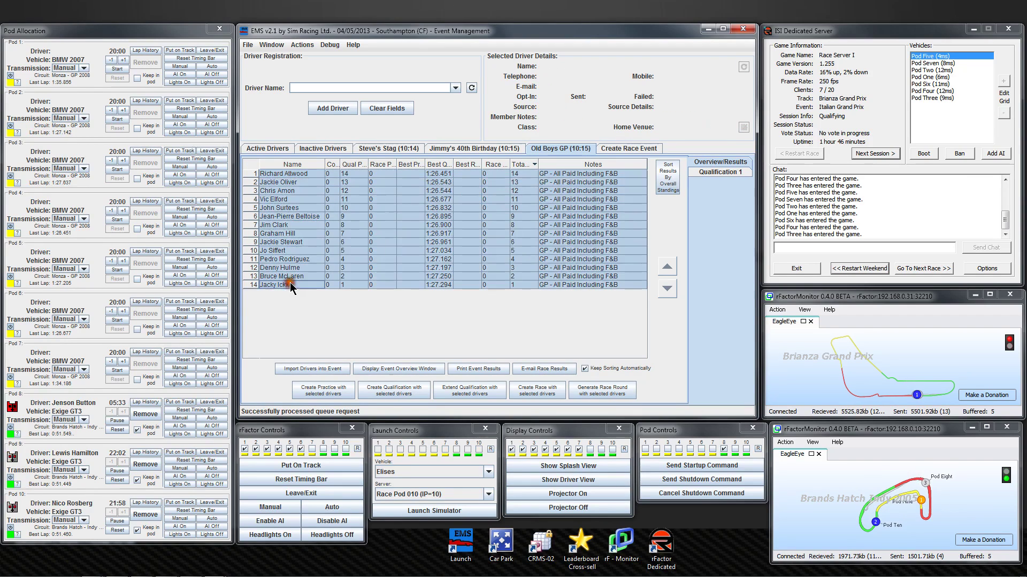
pyautogui.click(599, 392)
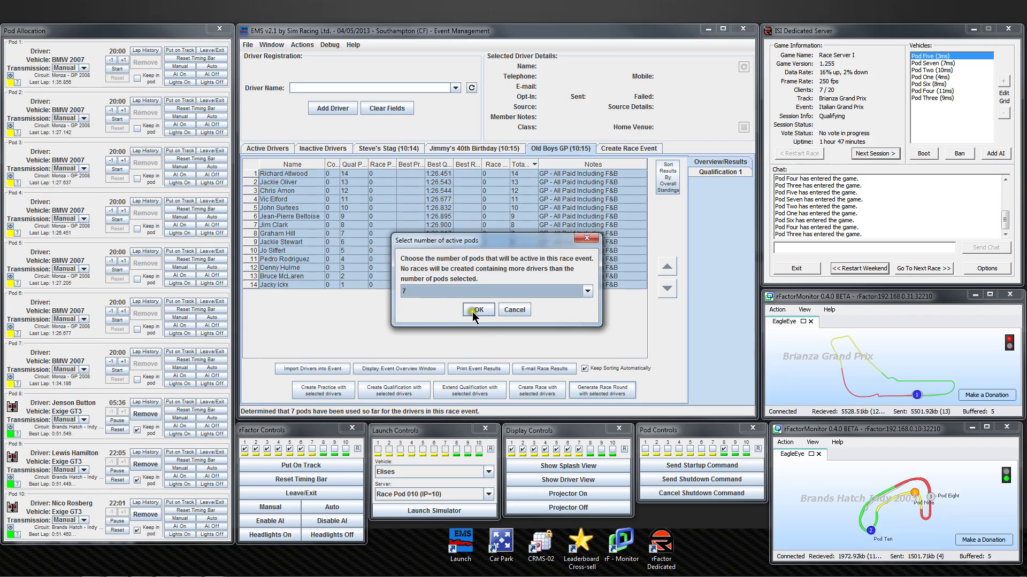
pyautogui.click(475, 310)
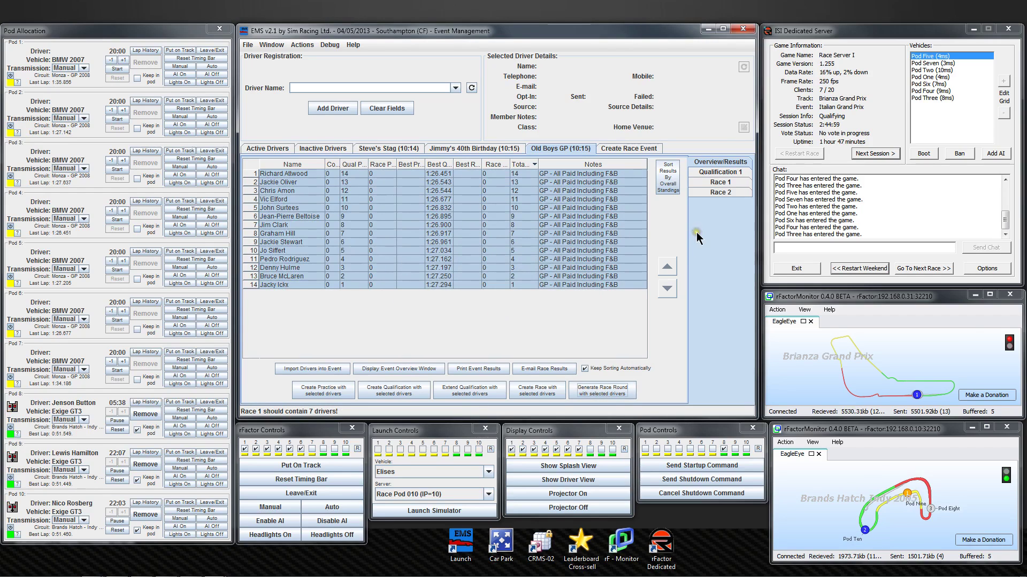
pyautogui.click(705, 182)
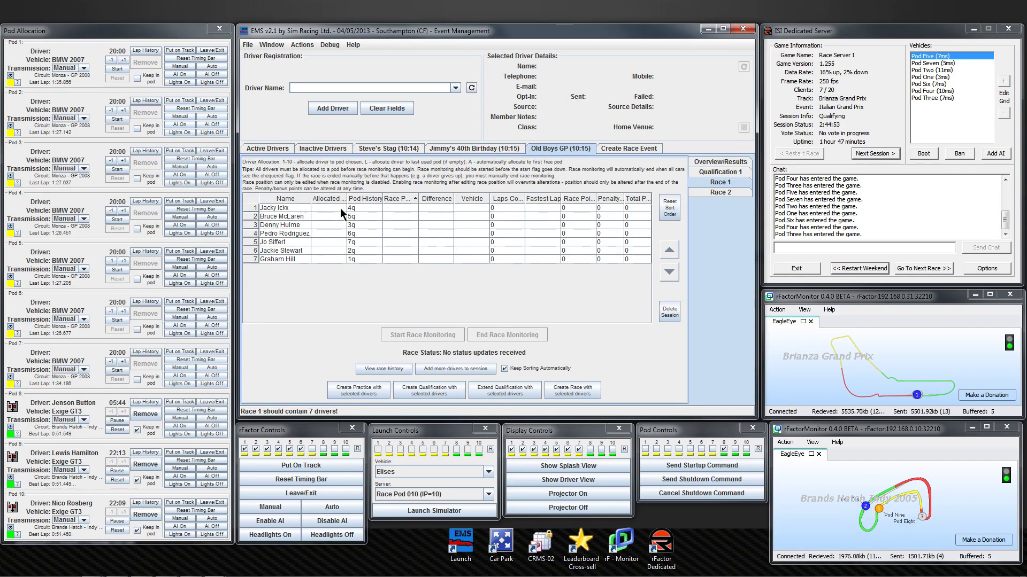
# Advance the server to Warmup and move Pod One to the top of the Vehicles list.
pyautogui.click(866, 153)
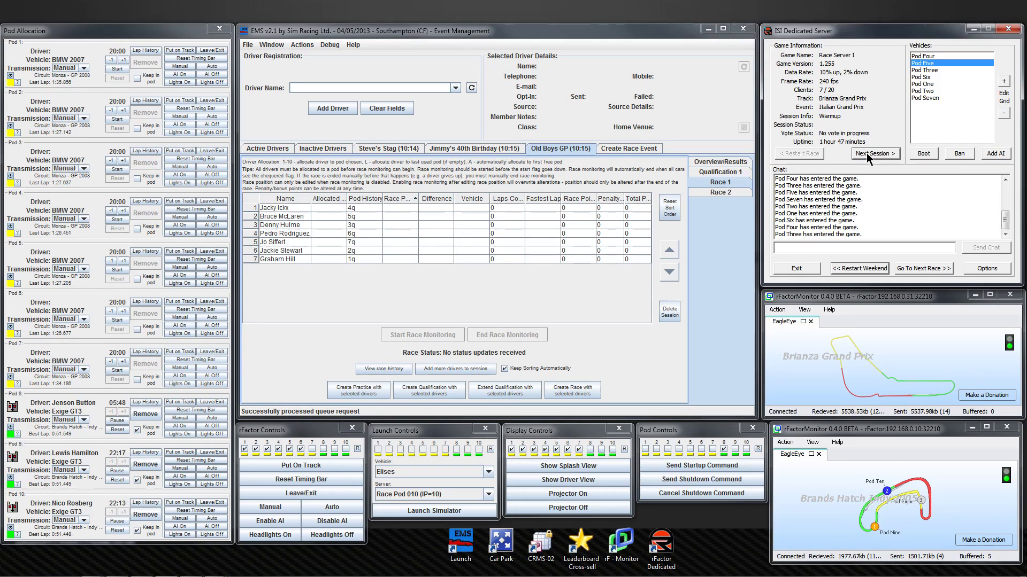
pyautogui.click(935, 84)
pyautogui.click(1005, 81)
pyautogui.click(1004, 81)
pyautogui.click(1005, 81)
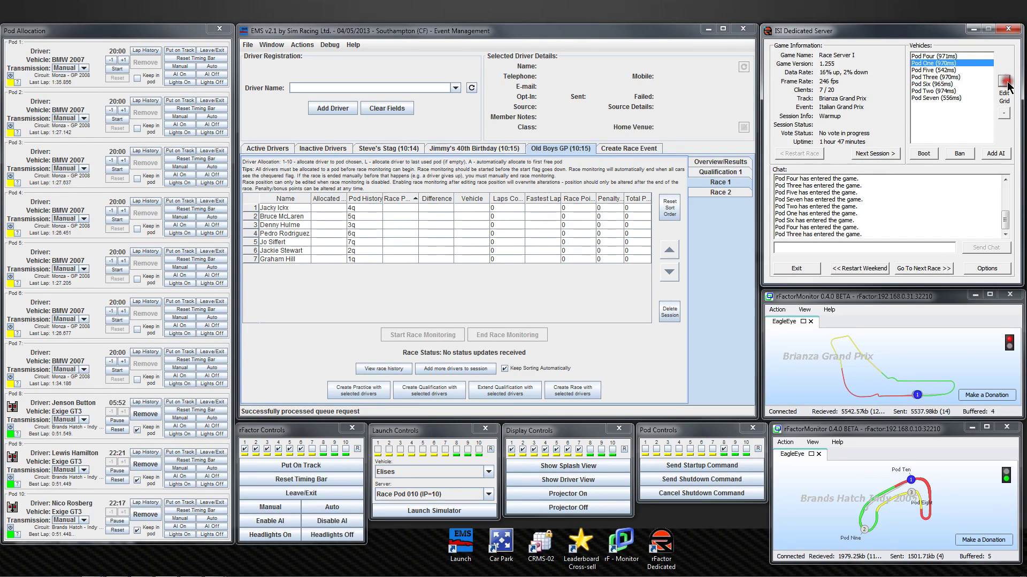
pyautogui.click(1004, 81)
# Move Pod Two up to second place and Pod Three up to third place.
pyautogui.click(957, 91)
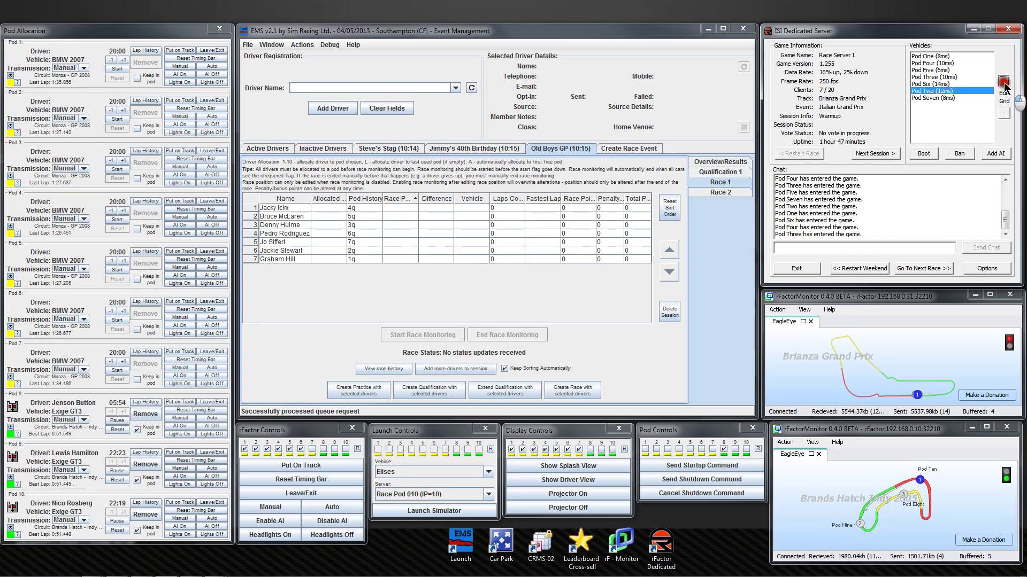
pyautogui.click(1005, 82)
pyautogui.click(1004, 82)
pyautogui.click(1004, 81)
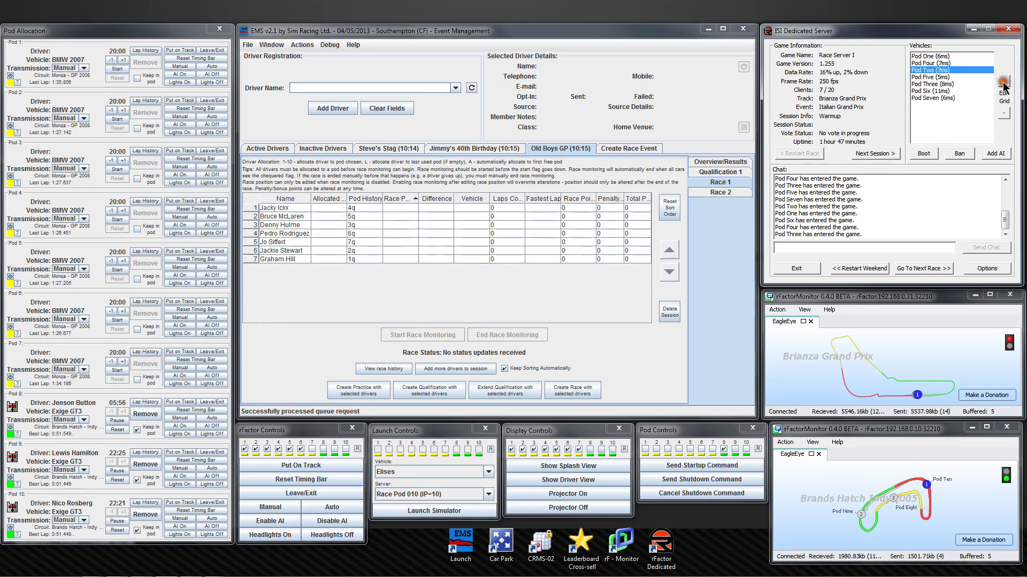
pyautogui.click(1004, 81)
pyautogui.click(933, 84)
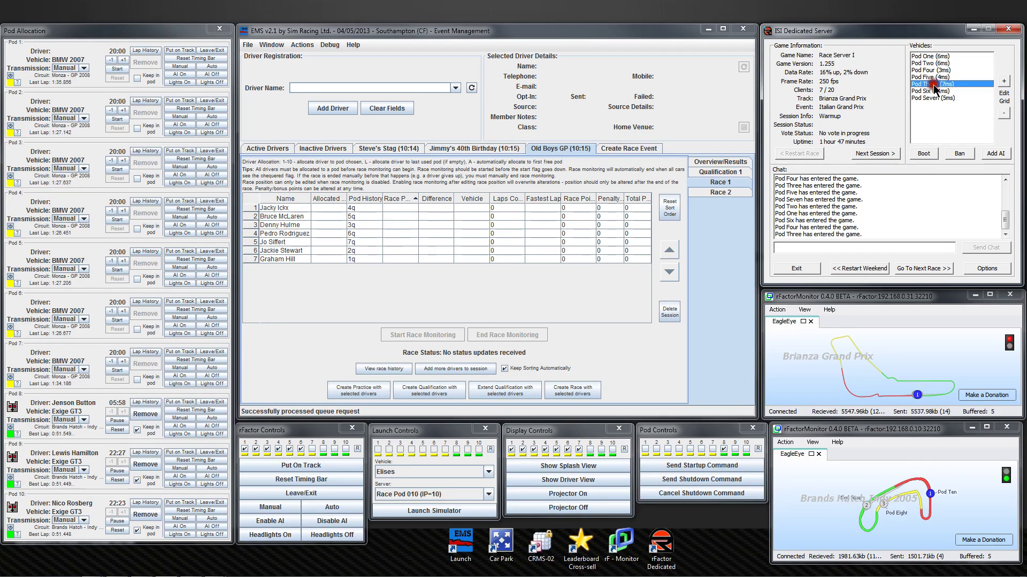
pyautogui.click(1004, 81)
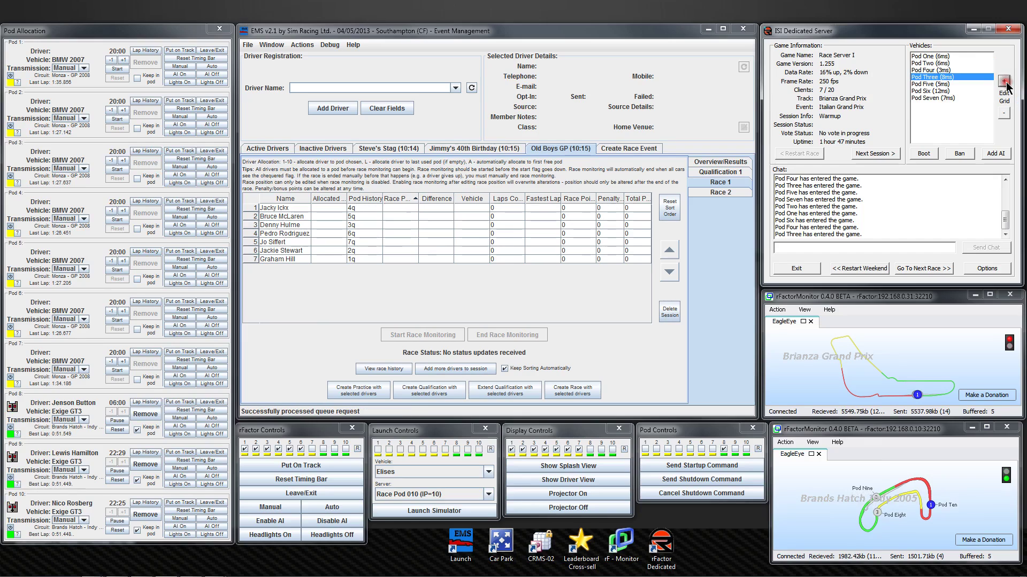
pyautogui.click(1004, 82)
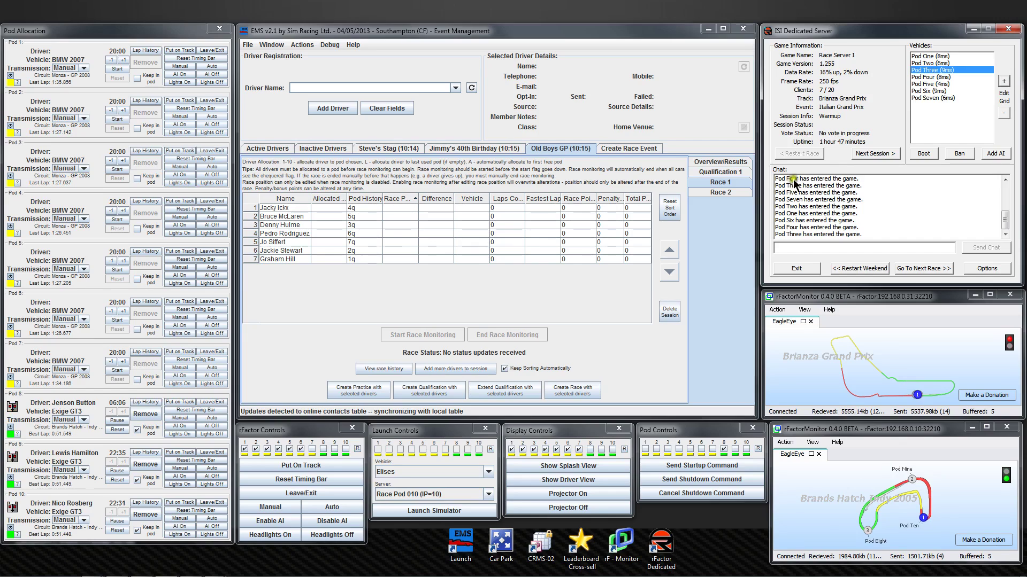
# Auto-allocate Race 1's seven drivers, starting with Jacky Ickx, to Pods 1–7, and advance the server to Race Countdown.
pyautogui.click(333, 206)
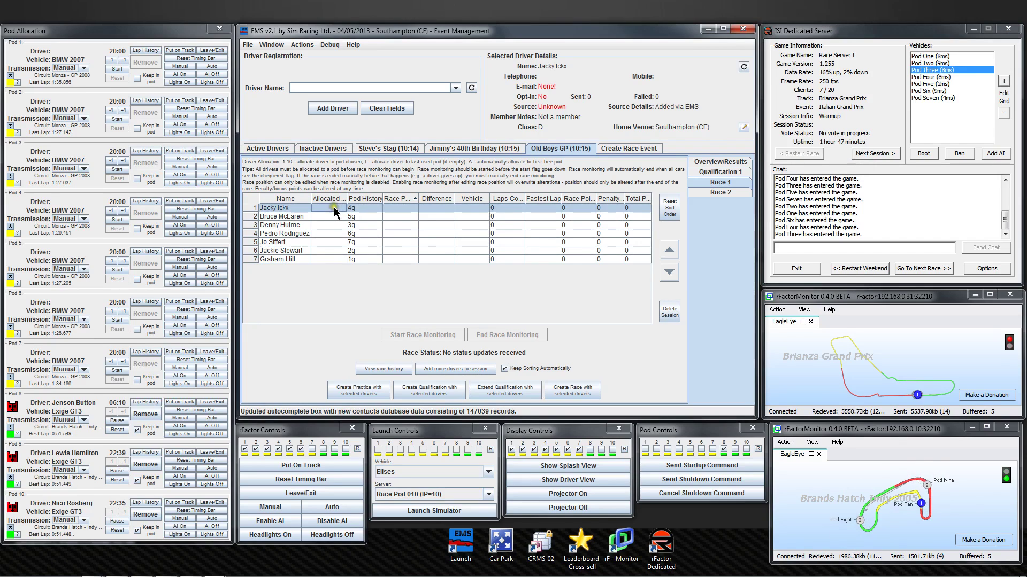
pyautogui.press('a')
pyautogui.press('a')
pyautogui.press('a')
pyautogui.press('a')
pyautogui.press('a')
pyautogui.press('a')
pyautogui.press('a')
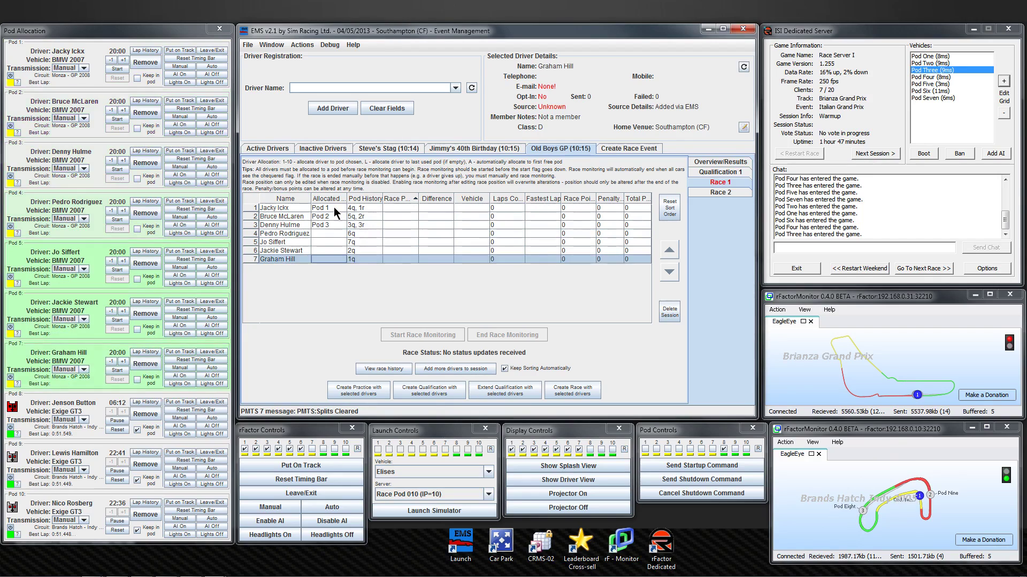
pyautogui.click(865, 152)
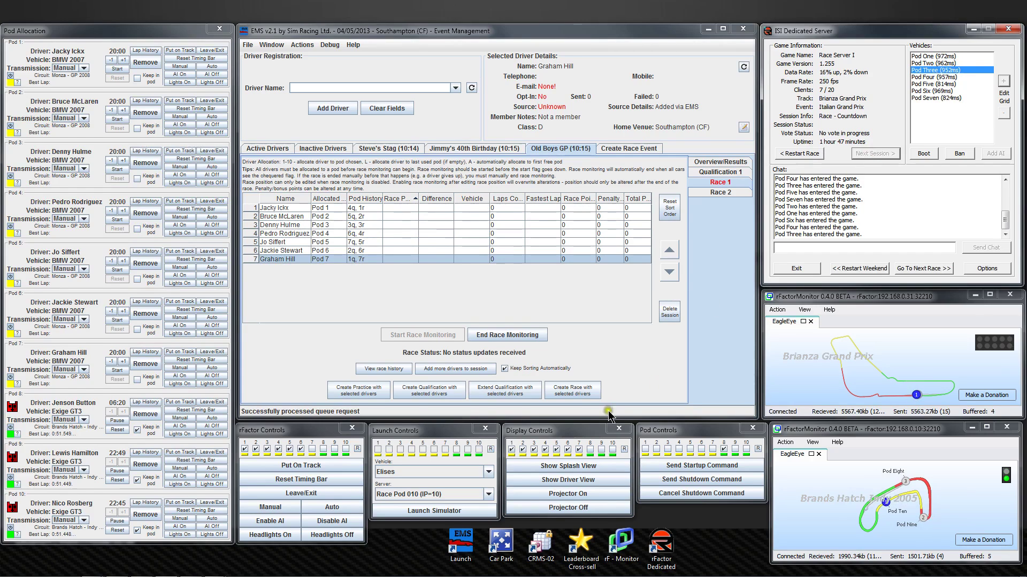
# Reset the pods' timing bars, put the cars on track and toggle pod 7 in the controlled pods.
pyautogui.click(332, 479)
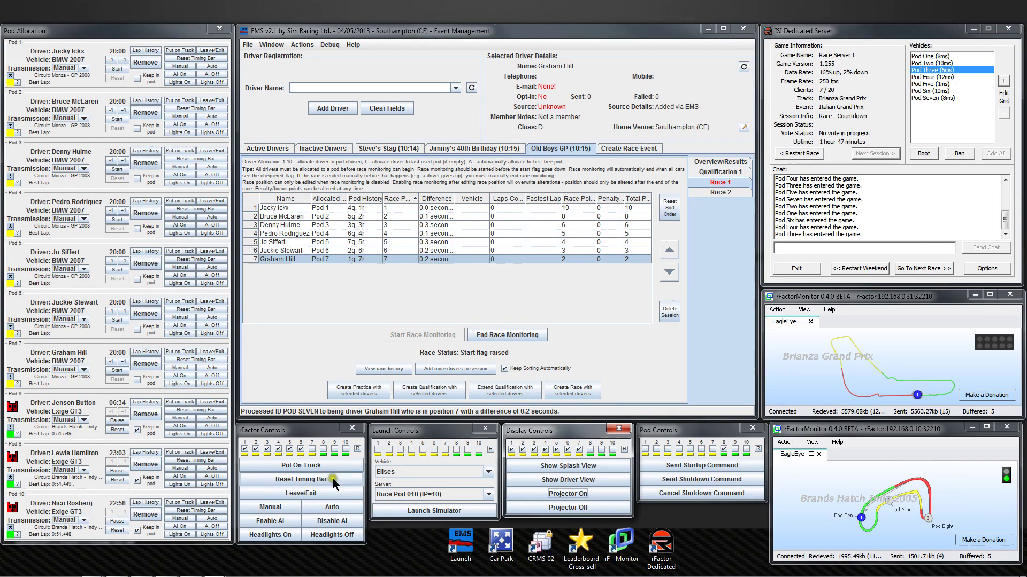
pyautogui.click(294, 467)
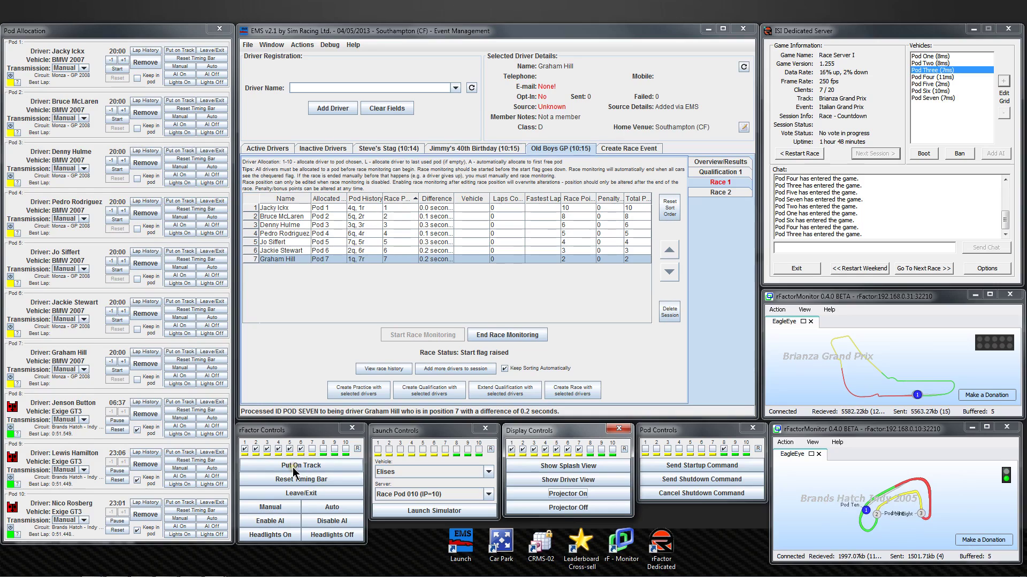
pyautogui.click(311, 449)
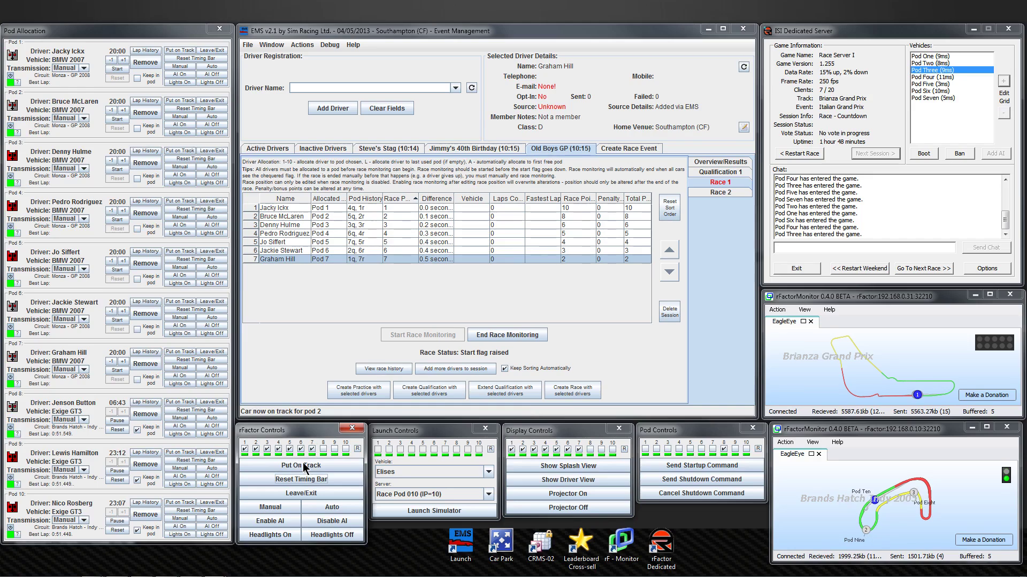
# Enable AI drivers on the pods and show the driver view on the pod displays.
pyautogui.click(281, 521)
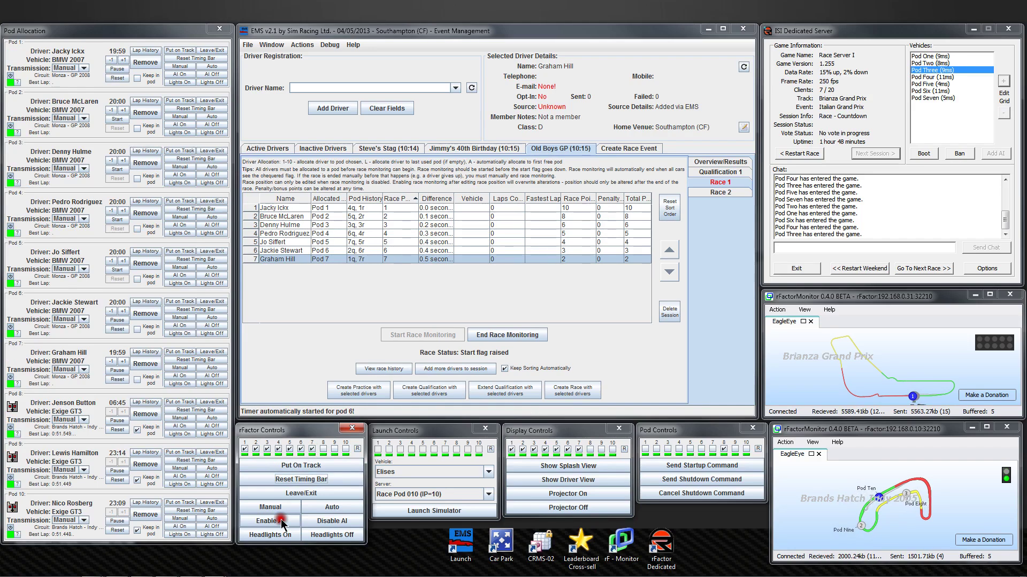
pyautogui.click(280, 520)
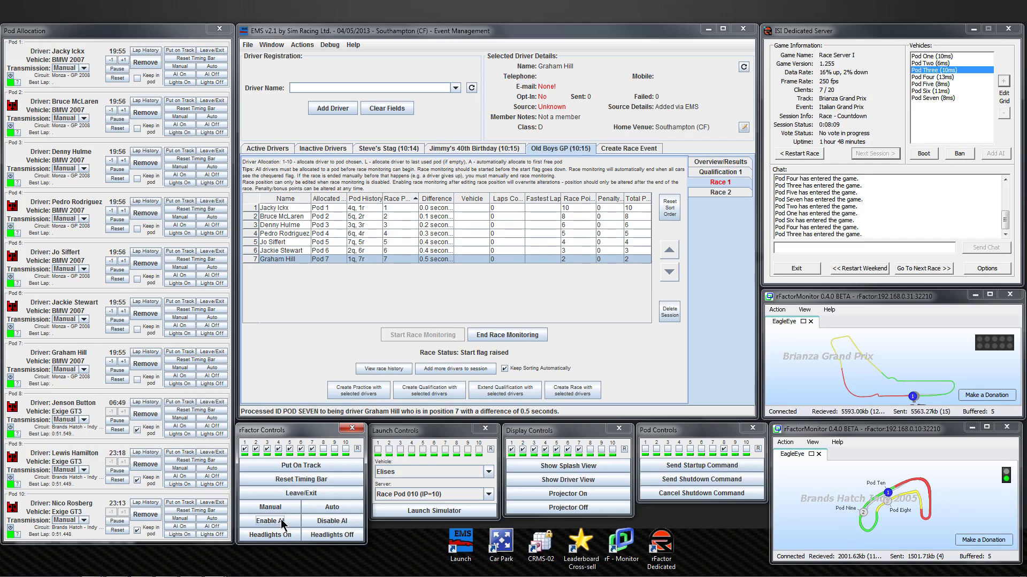
pyautogui.click(585, 484)
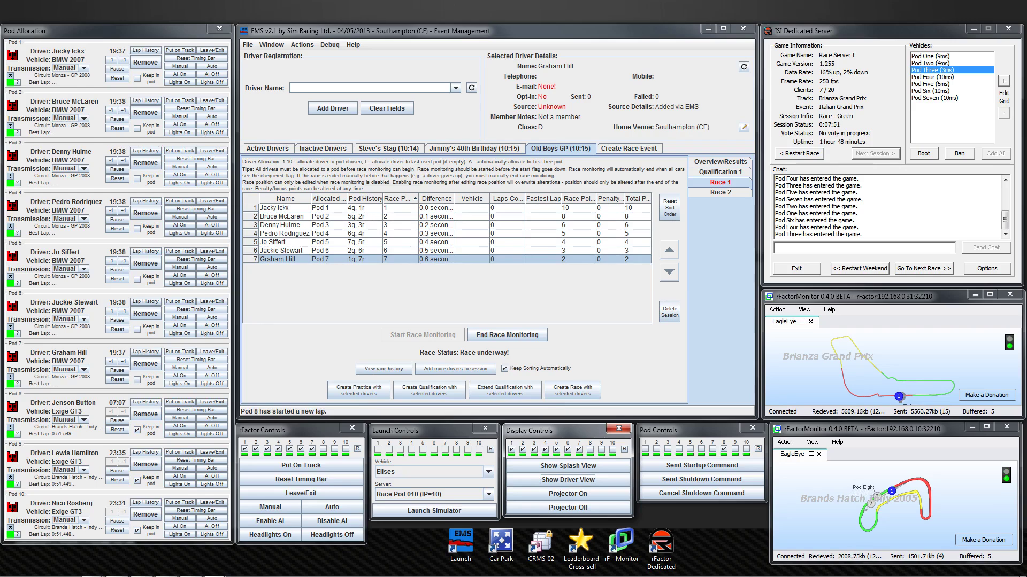
# Bring the Old Boys GP Event Overview onto the main screen, enlarge it, and place it on the left.
pyautogui.moveTo(0, 245); pyautogui.dragTo(567, 190)
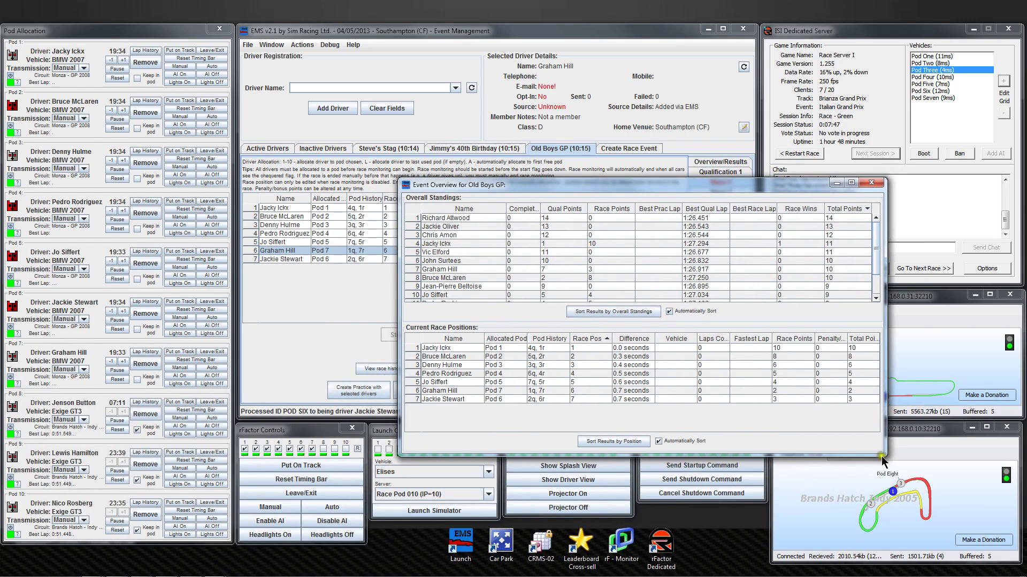
pyautogui.moveTo(885, 456); pyautogui.dragTo(957, 552)
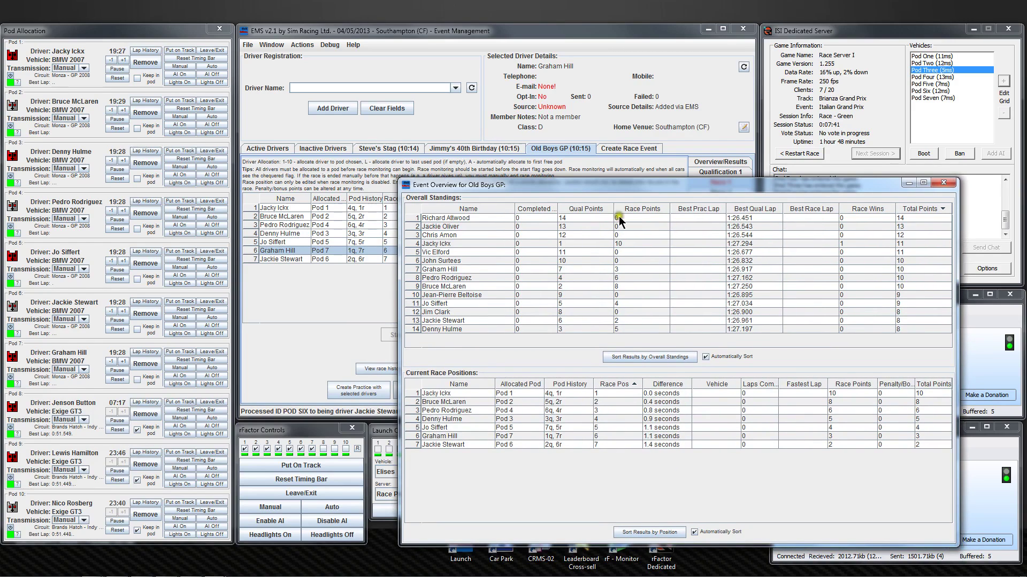
pyautogui.moveTo(552, 187); pyautogui.dragTo(195, 301)
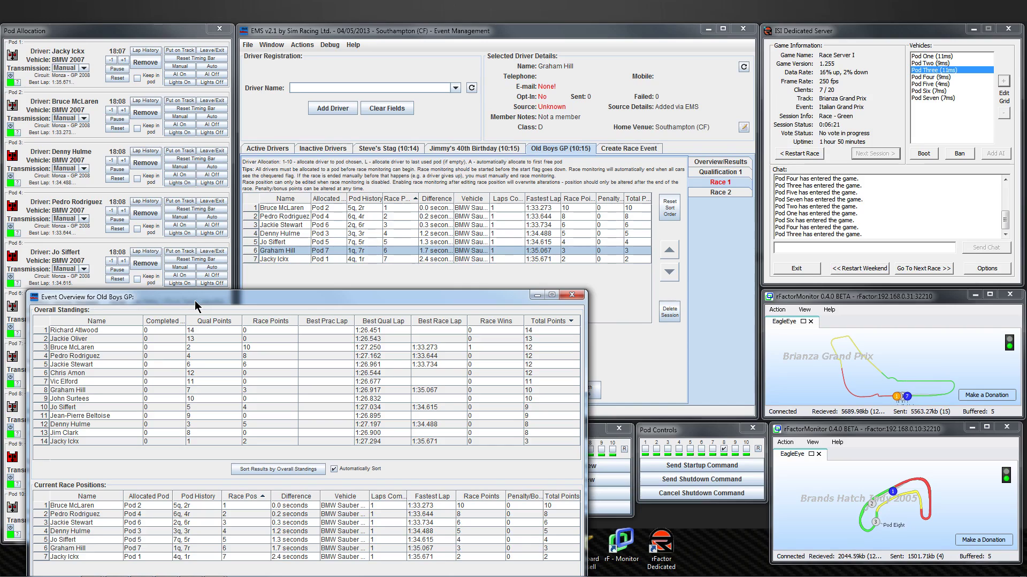
# Move the Event Overview up, make it slightly shorter, then return to the main Race 1 view.
pyautogui.click(155, 304)
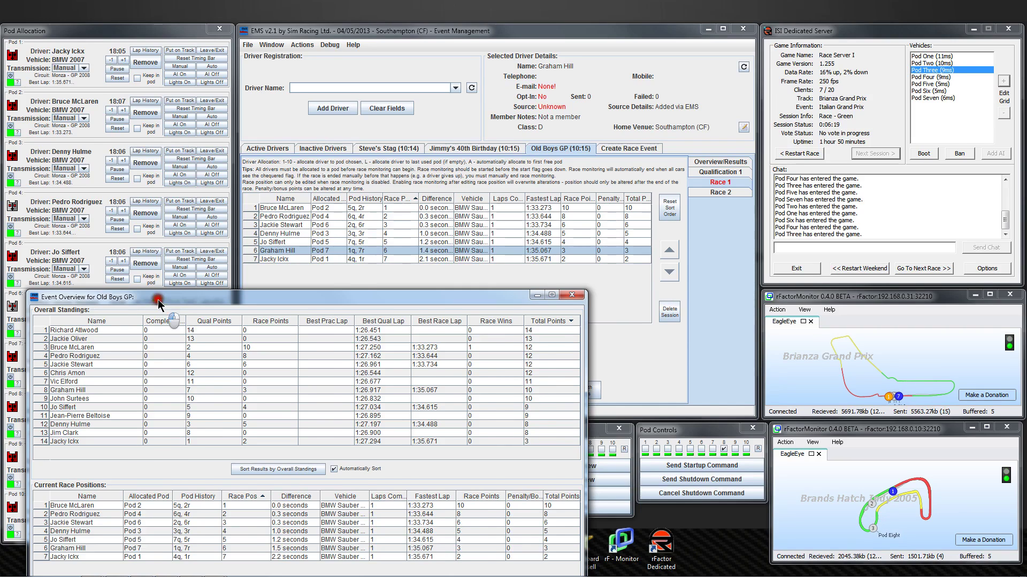
pyautogui.moveTo(158, 300); pyautogui.dragTo(291, 110)
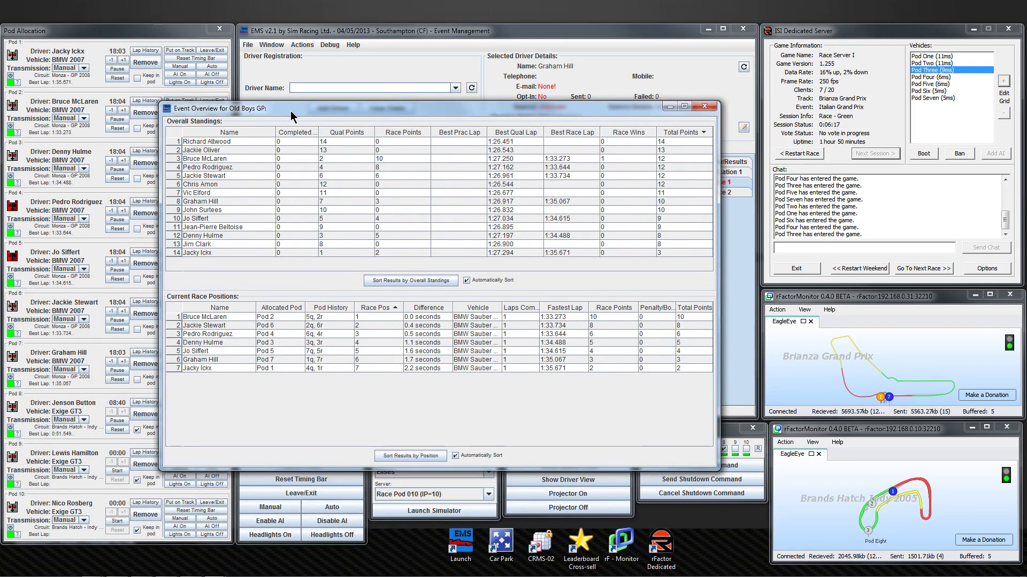
pyautogui.moveTo(553, 108); pyautogui.dragTo(0, 113)
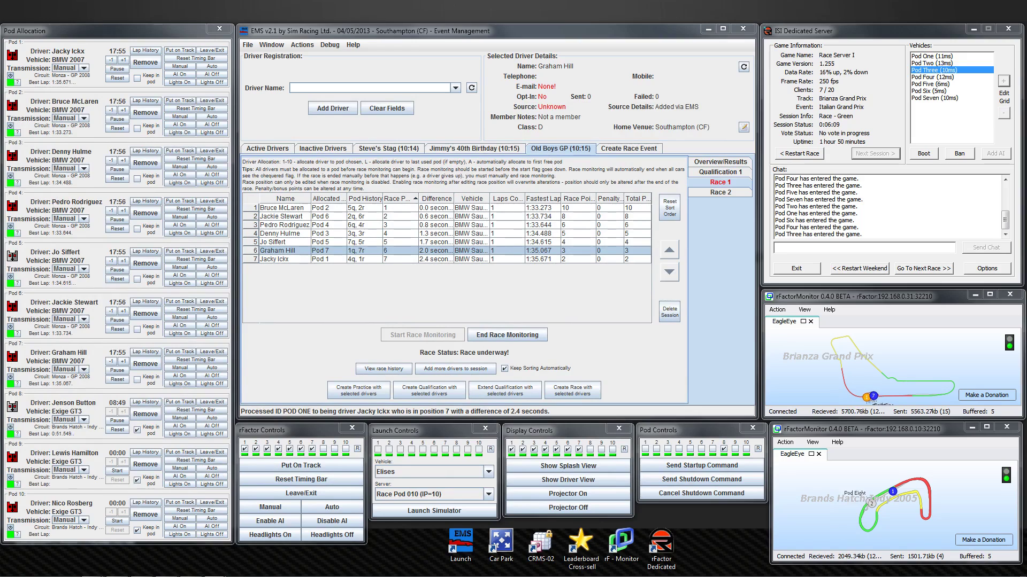
pyautogui.click(435, 280)
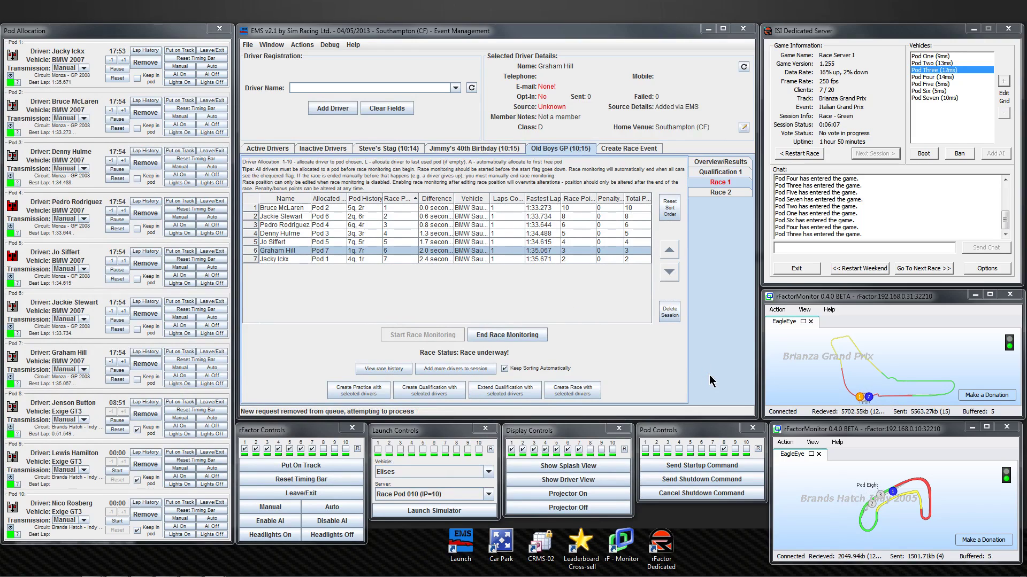